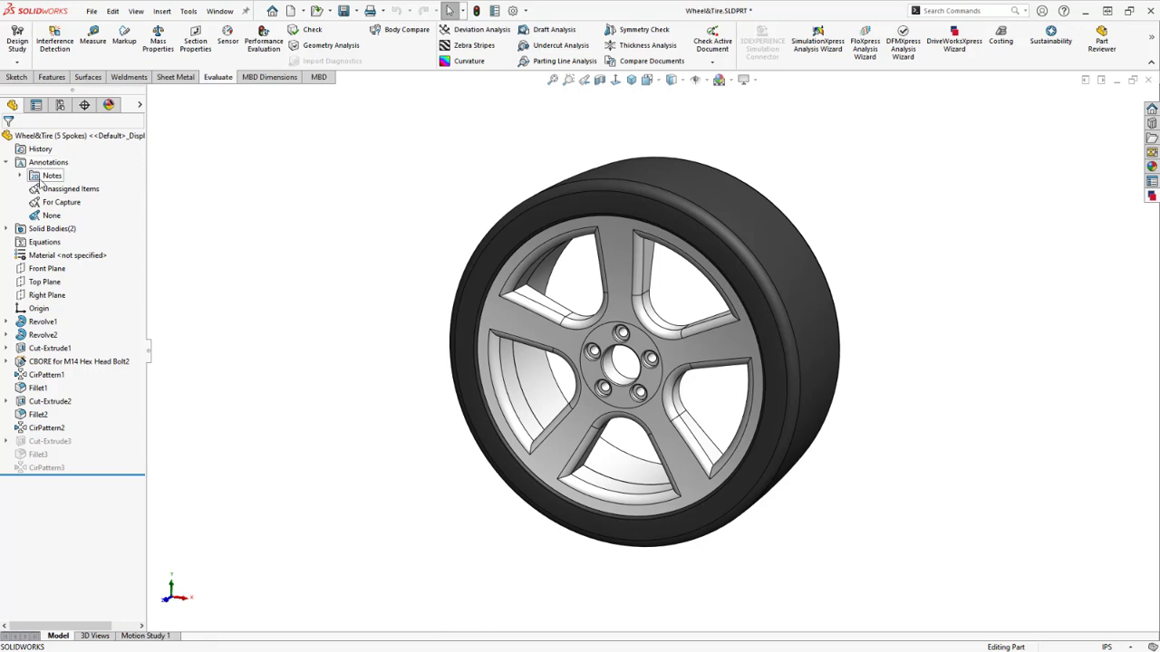
# Show the For Capture view so the wheel's 228mm width, 60mm wall height and 10.00in radius display
pyautogui.click(77, 209)
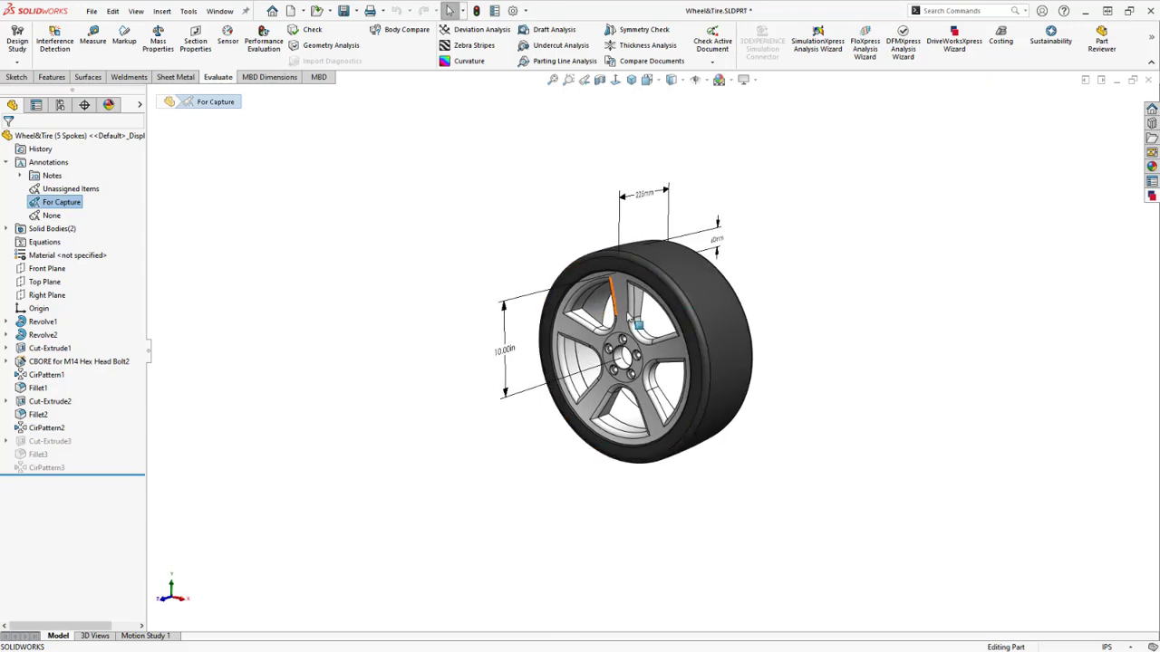
pyautogui.scroll(-2, 634, 309)
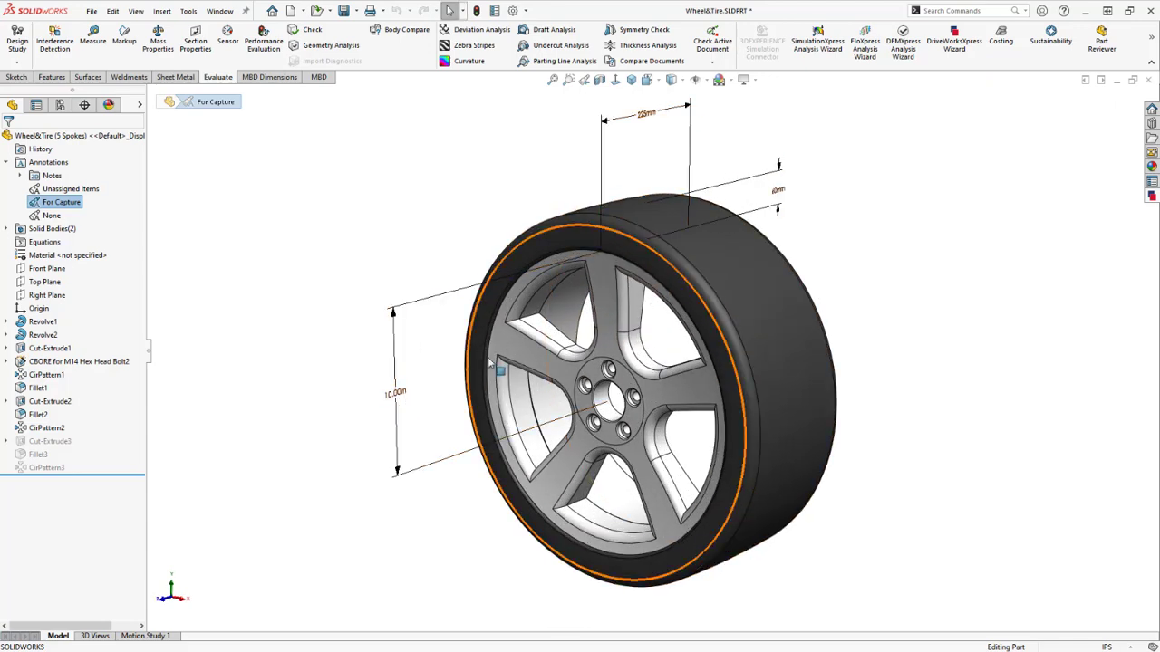
pyautogui.click(899, 215)
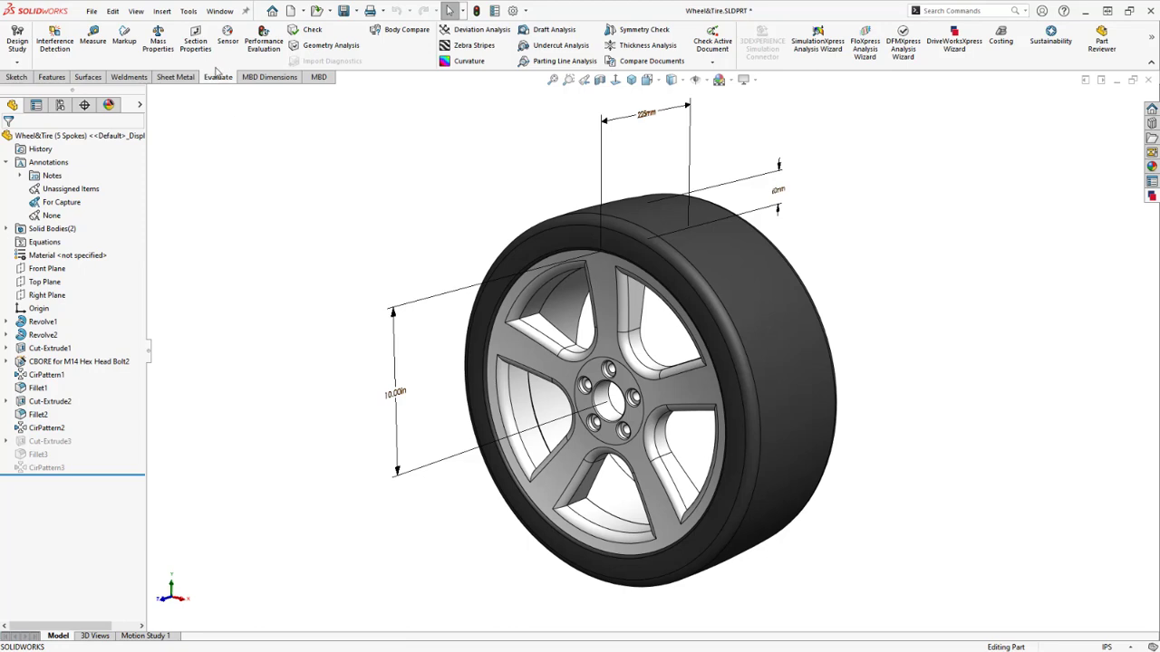
pyautogui.click(192, 12)
# Launch DriveWorksXpress from Tools > Xpress Products and pin its task pane beside the model
pyautogui.moveTo(263, 59)
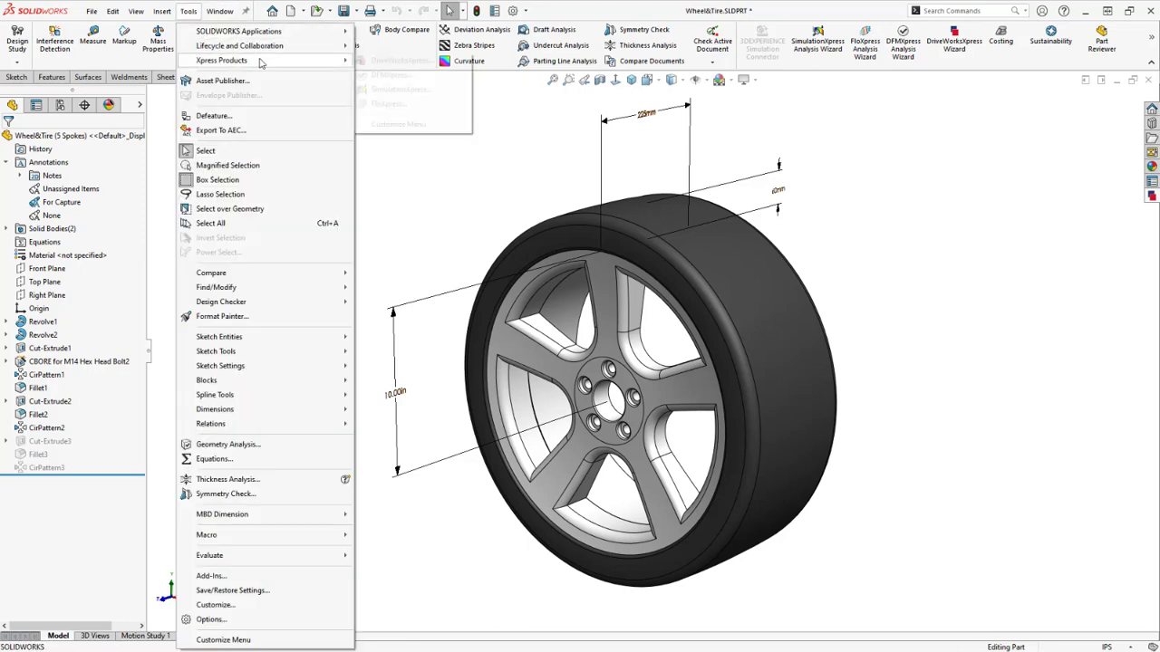
pyautogui.click(412, 61)
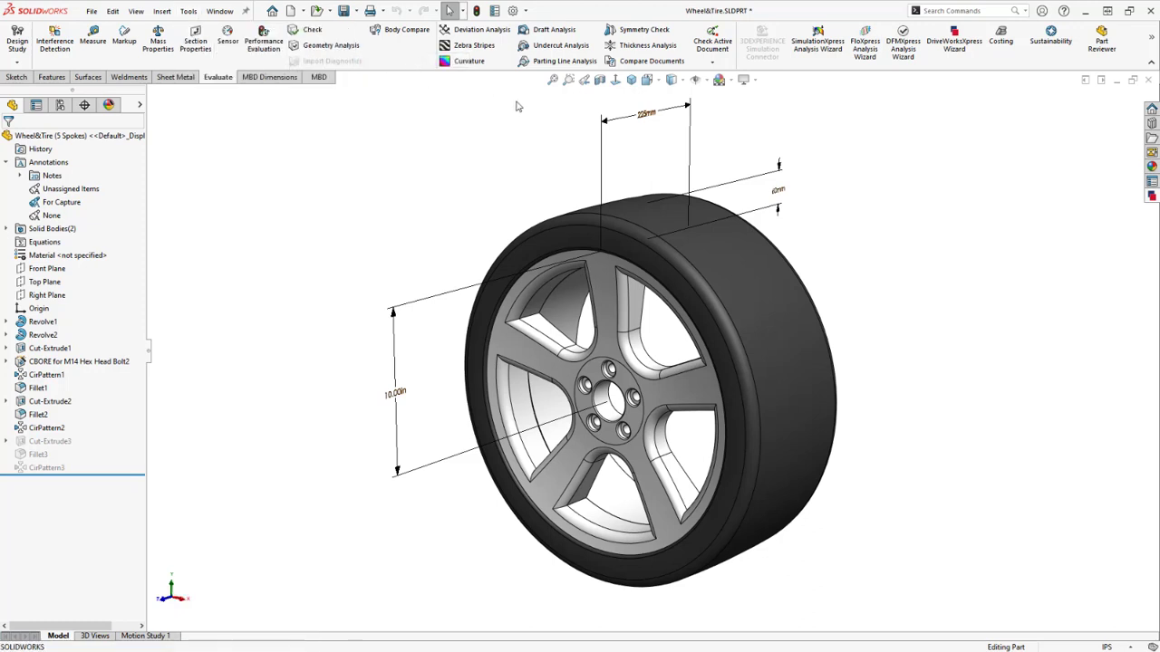
pyautogui.click(1152, 197)
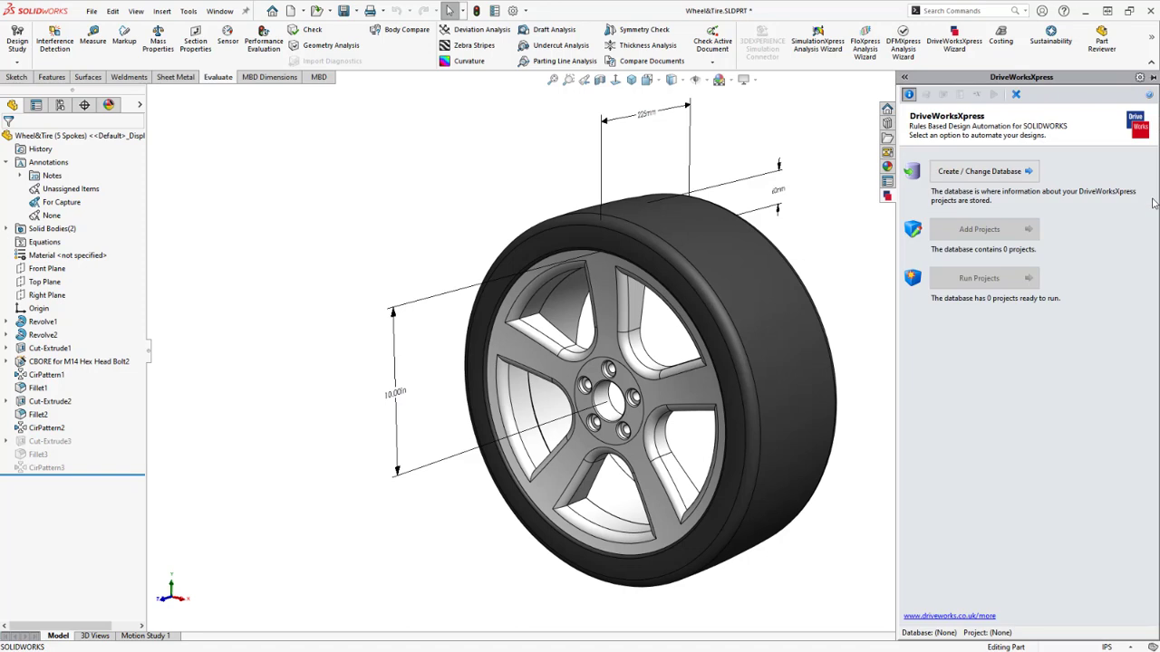
pyautogui.click(1154, 78)
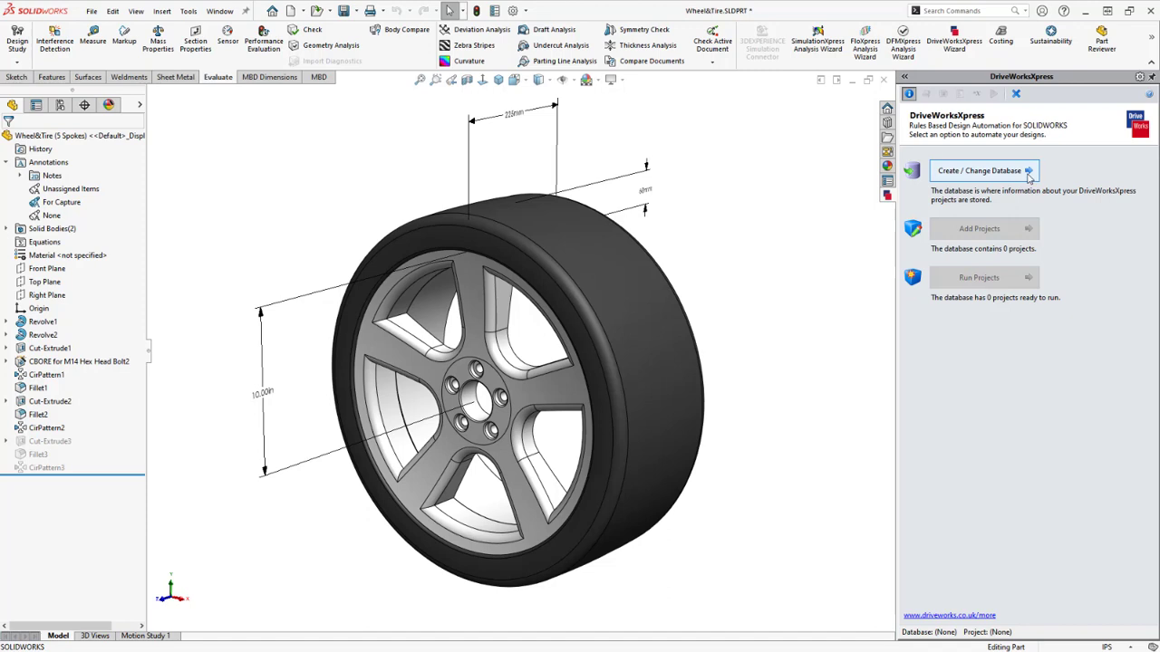
# Create the Wheel Tire.mdb DriveWorksXpress database in the Database folder
pyautogui.click(1027, 172)
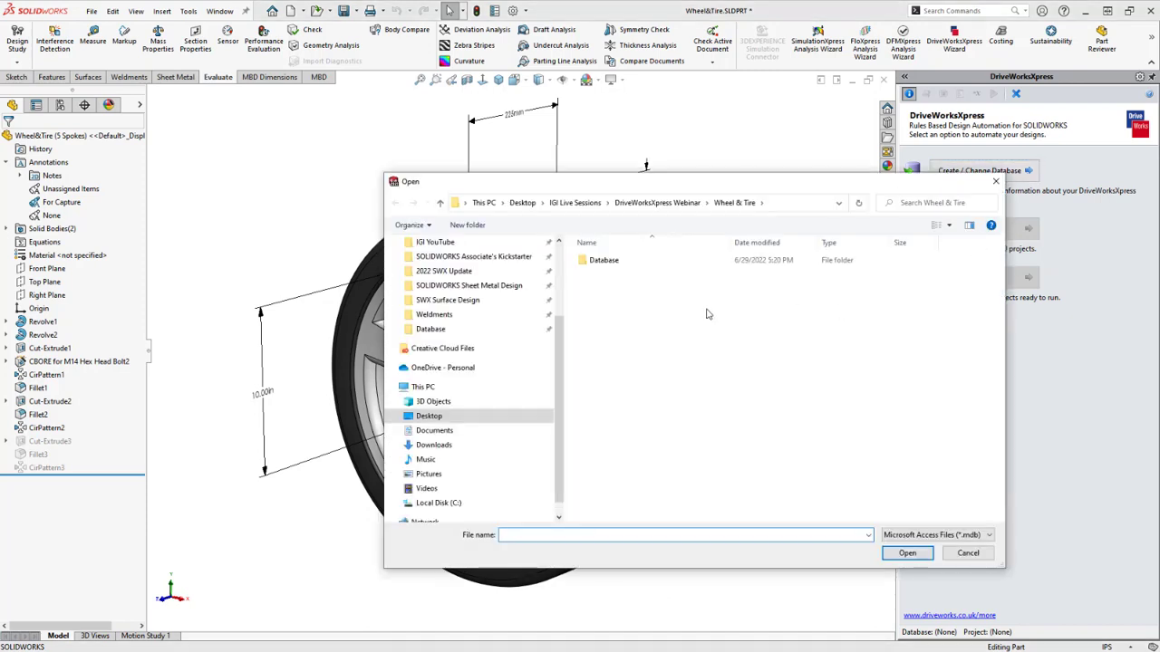
pyautogui.click(431, 330)
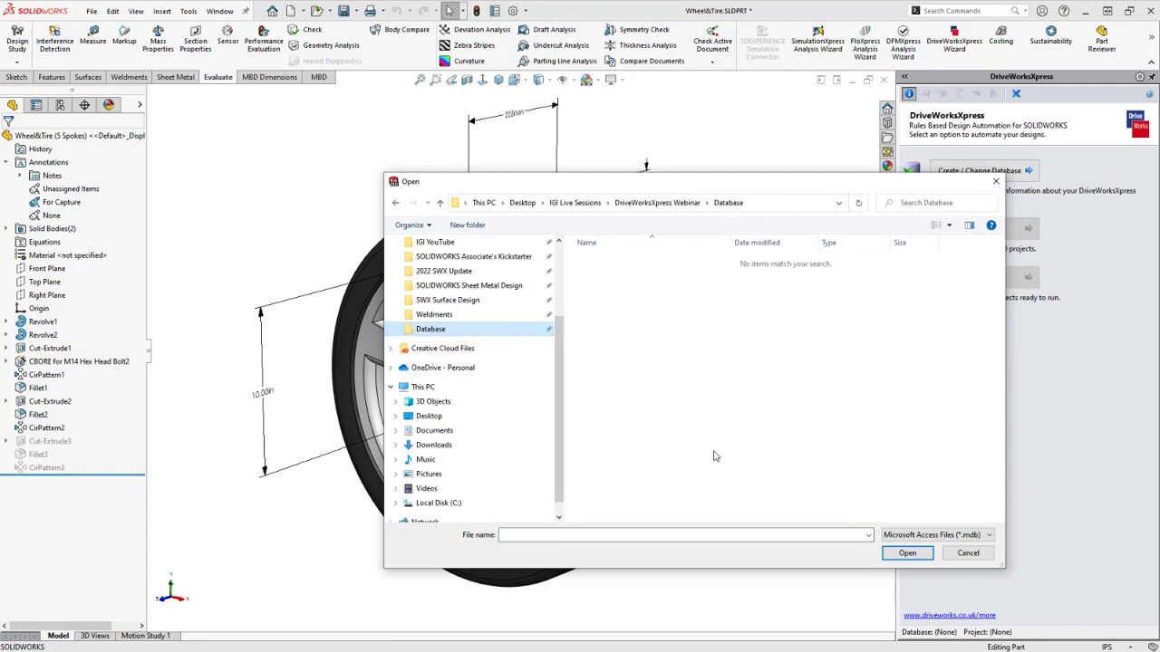
pyautogui.click(678, 535)
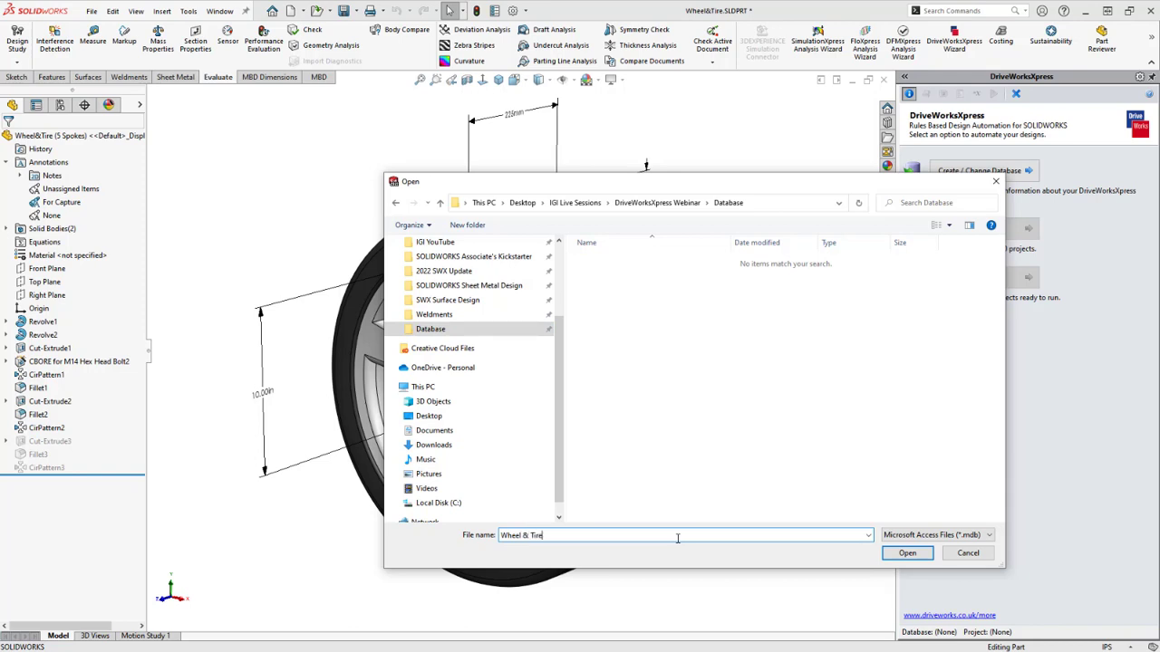
pyautogui.click(907, 552)
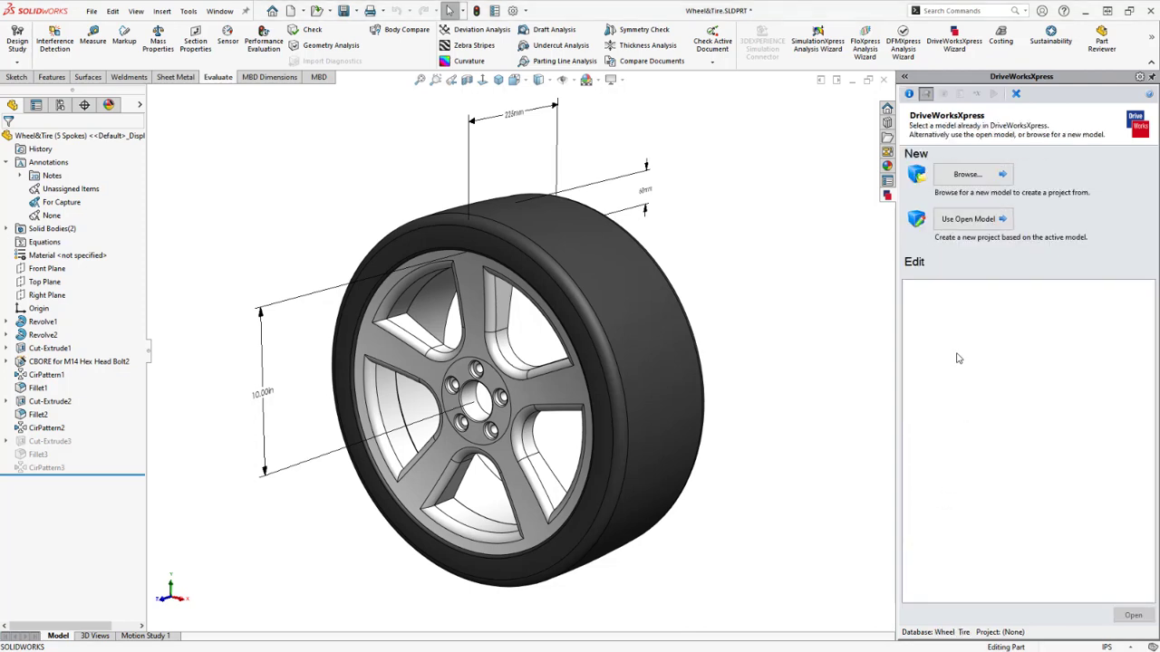
pyautogui.click(910, 95)
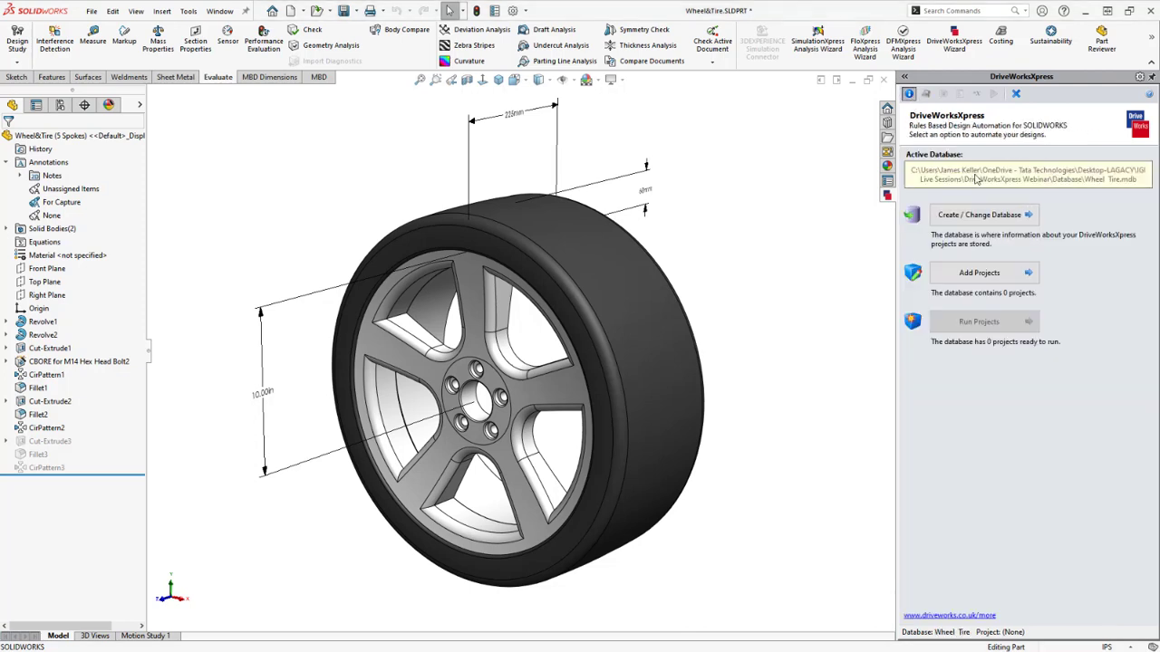
pyautogui.click(926, 95)
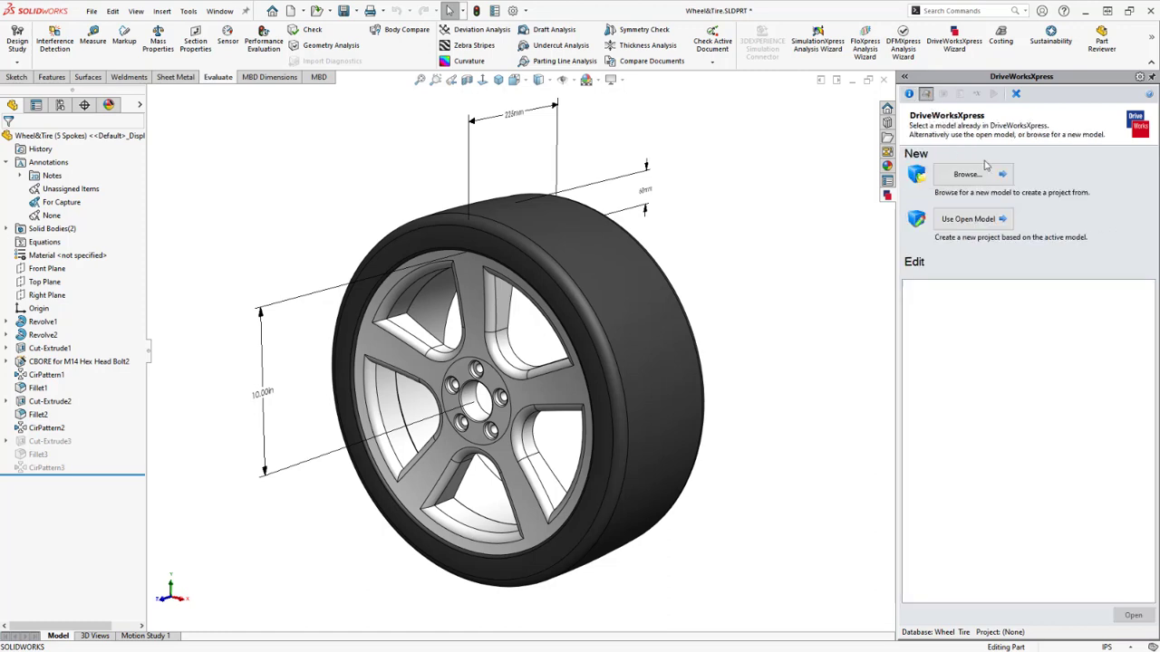
# Start the WheelTire project from the open Wheel&Tire model and show its Dimensions and Features page
pyautogui.click(991, 220)
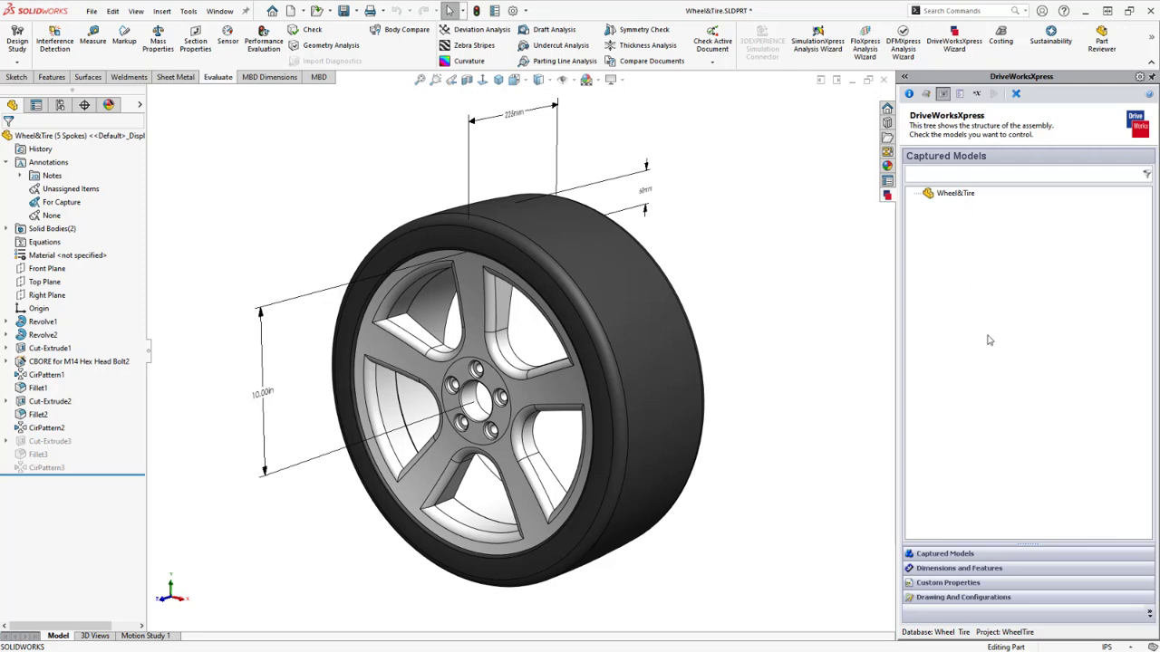
pyautogui.click(1013, 571)
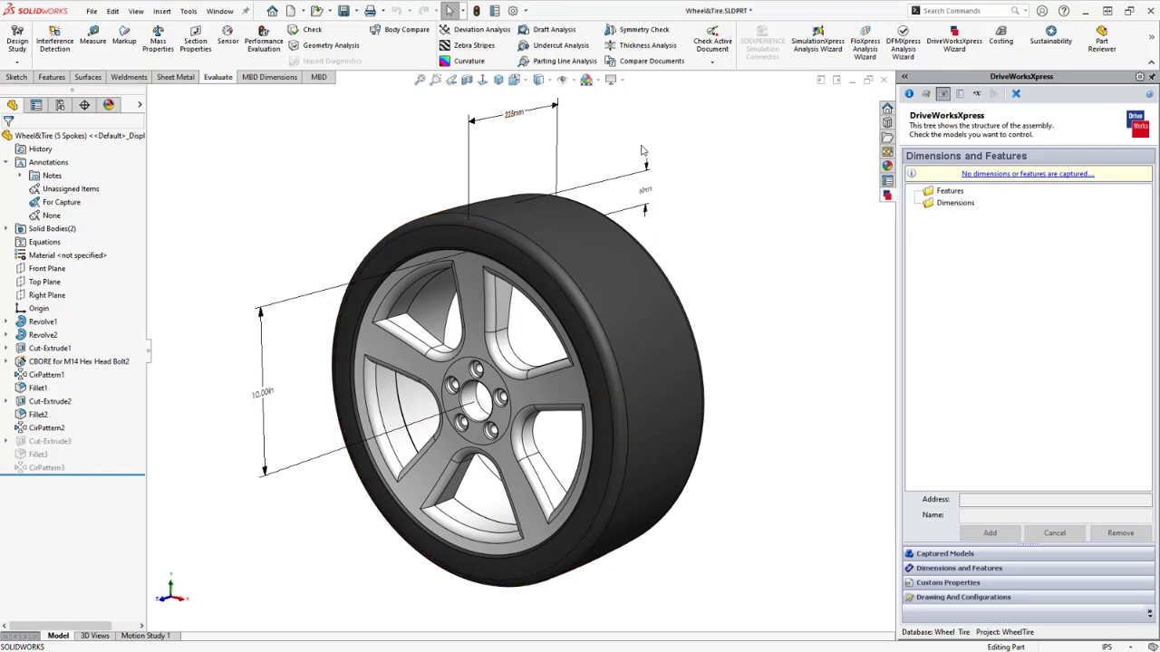
# Capture the 225mm width dimension into the project under the name Width
pyautogui.click(512, 115)
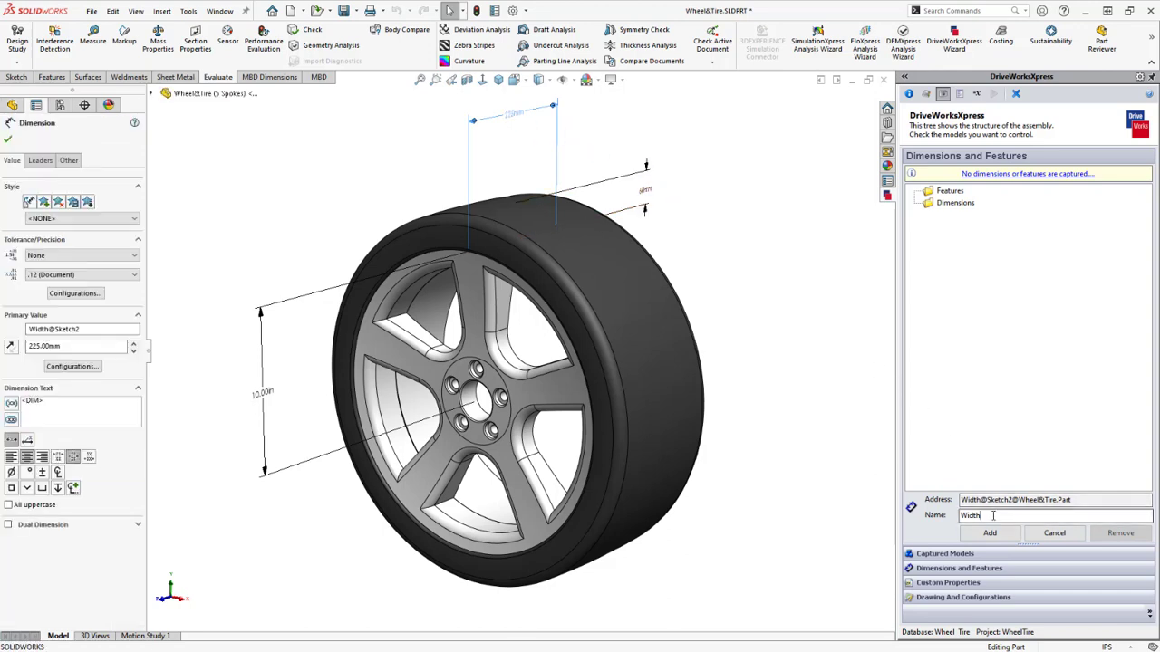
pyautogui.moveTo(996, 514); pyautogui.dragTo(964, 514)
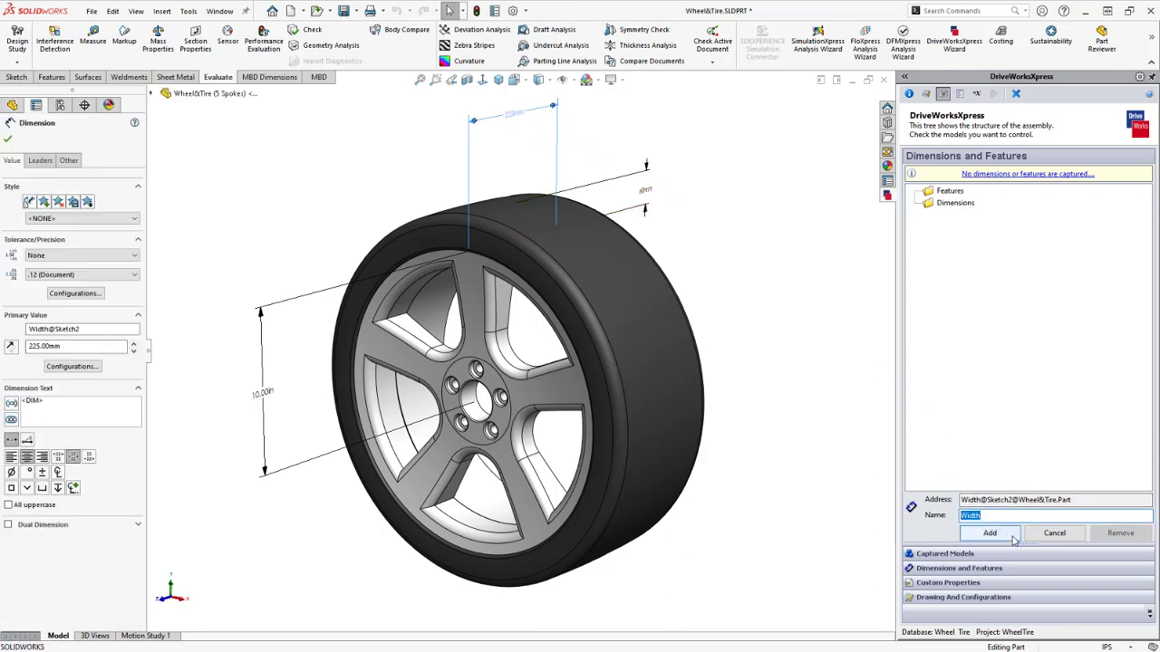
pyautogui.click(990, 532)
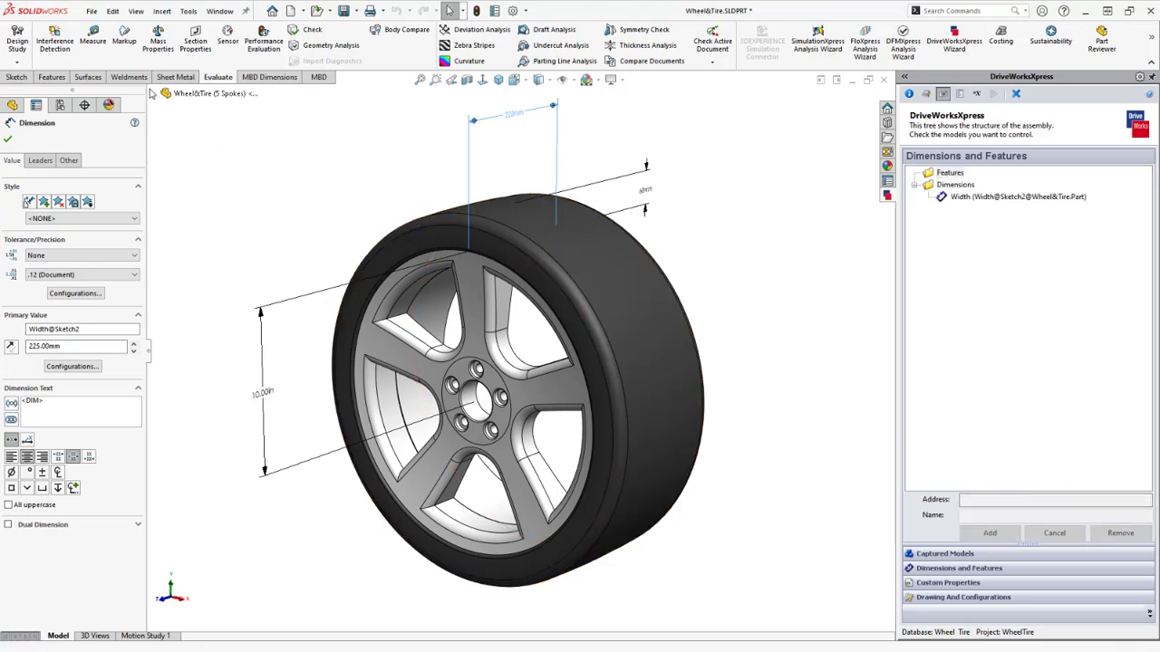
pyautogui.click(152, 94)
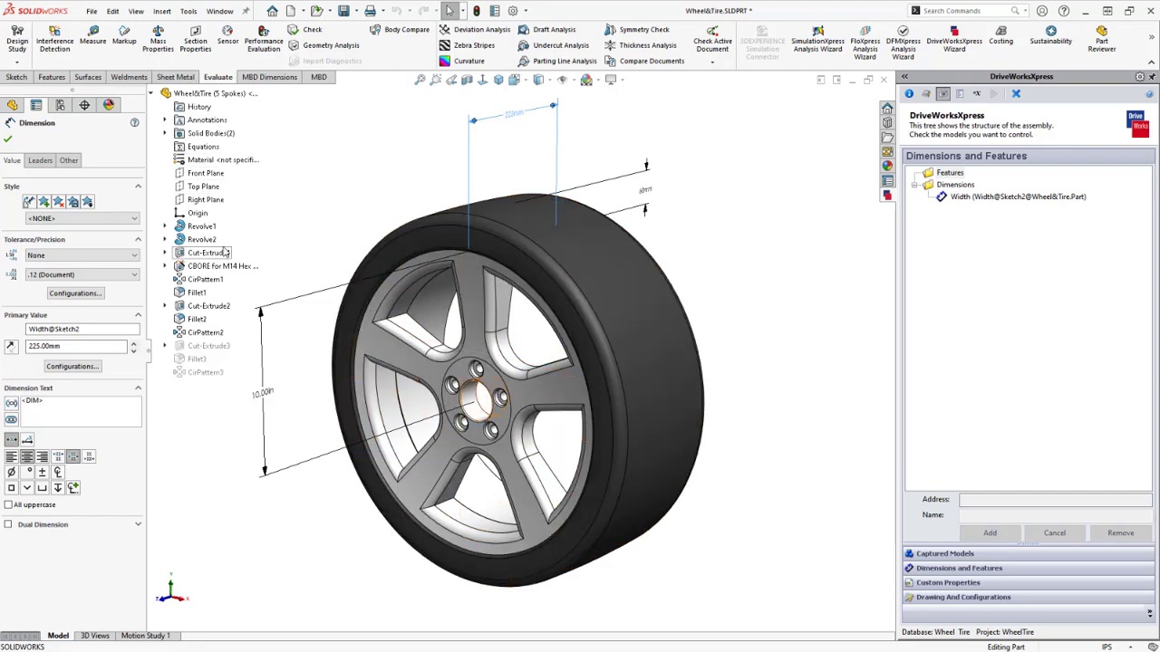
pyautogui.press('Escape')
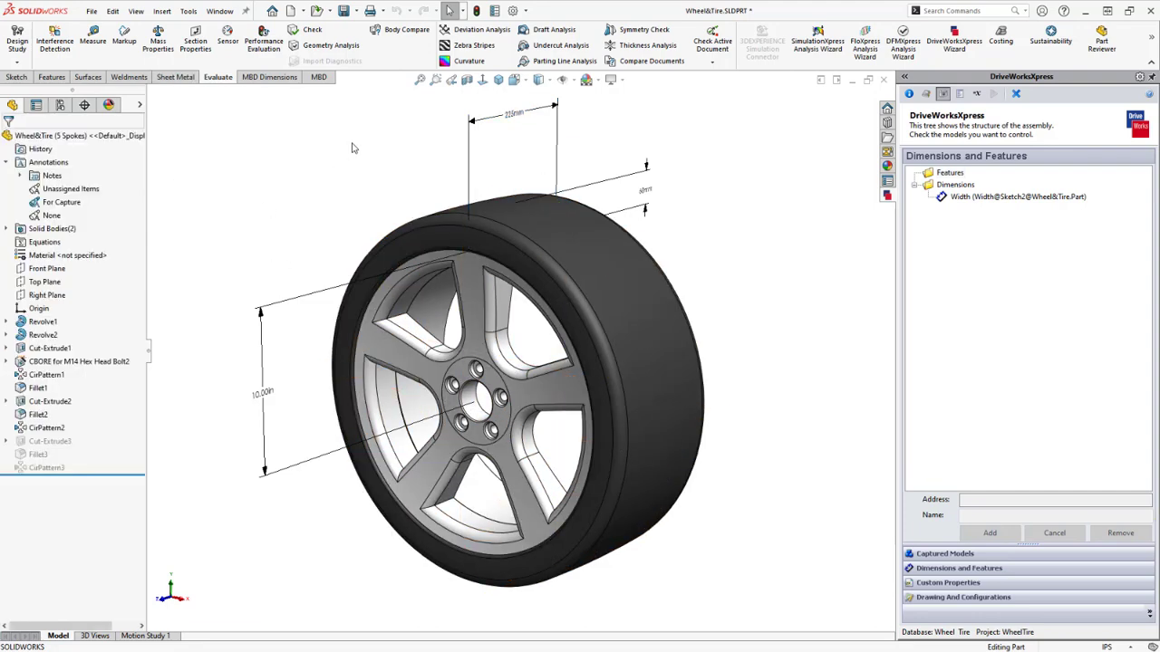
pyautogui.click(61, 106)
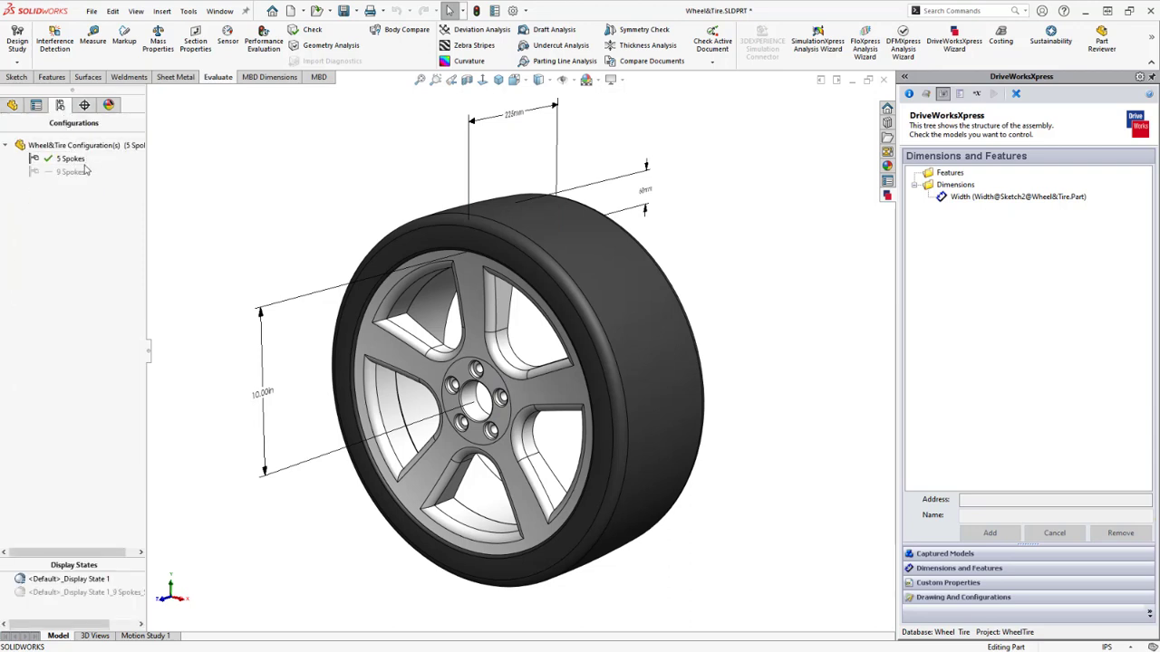
pyautogui.doubleClick(37, 172)
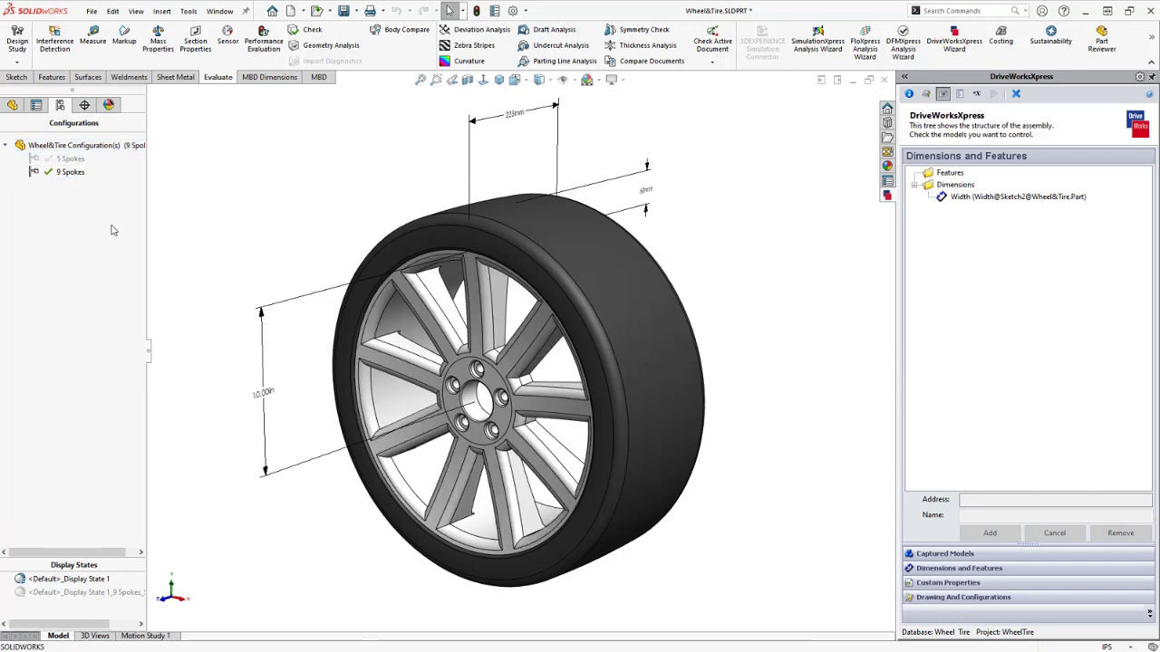
pyautogui.doubleClick(41, 159)
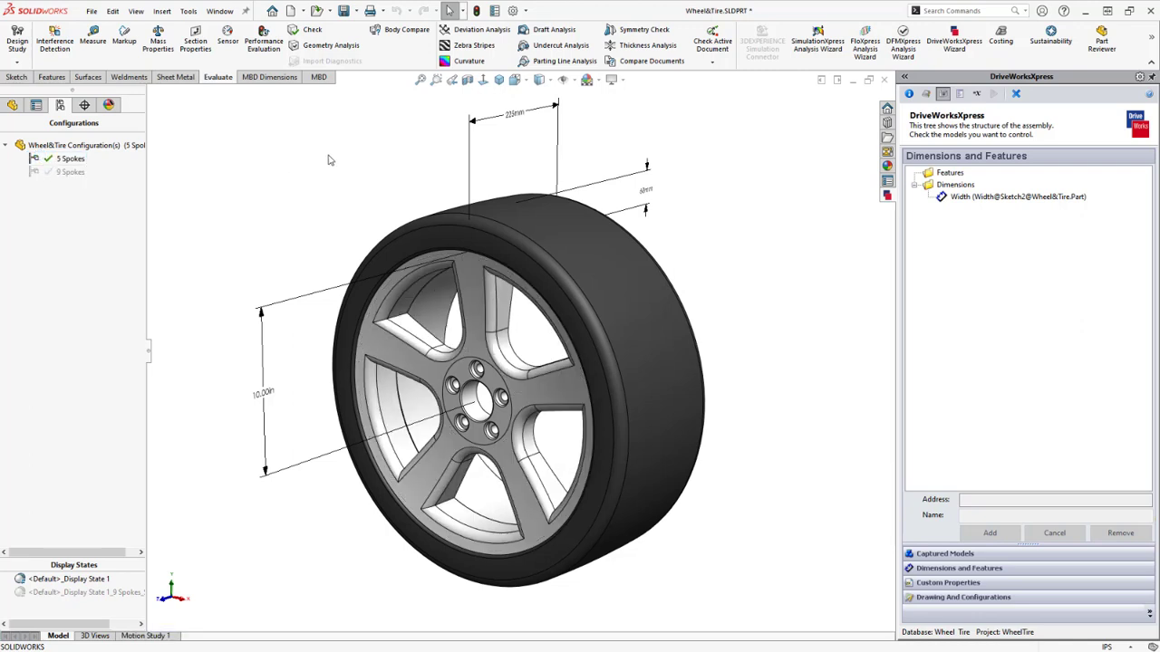
pyautogui.click(13, 106)
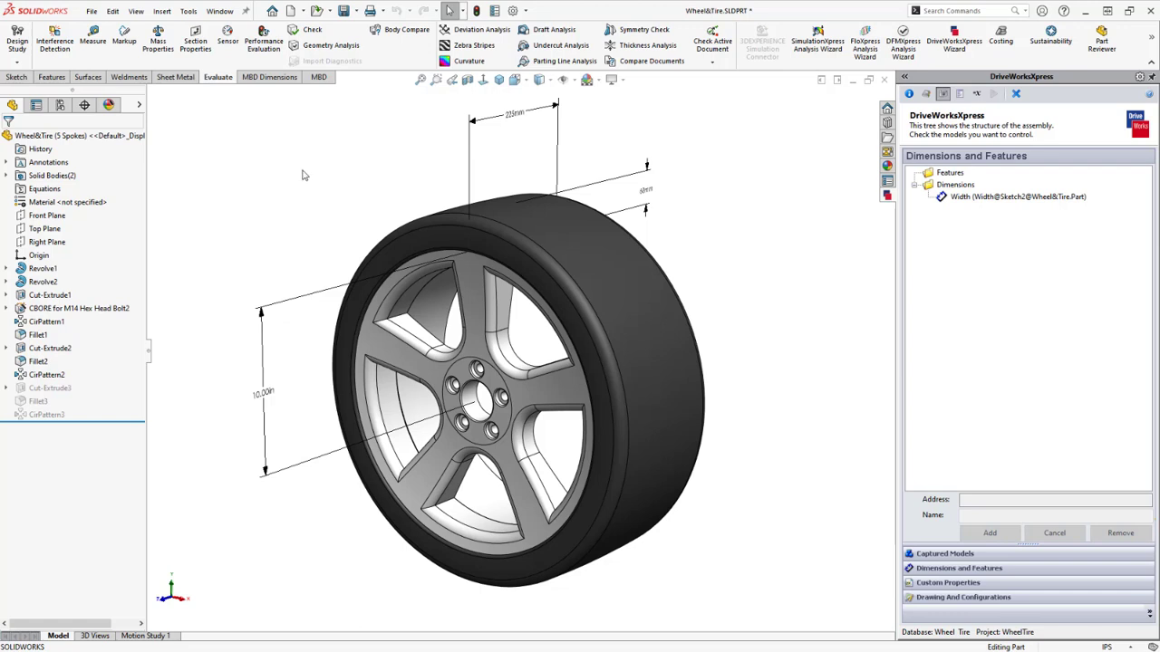
# Capture the 60mm dimension as Wall Height and the 10.00in dimension as Radius
pyautogui.click(647, 194)
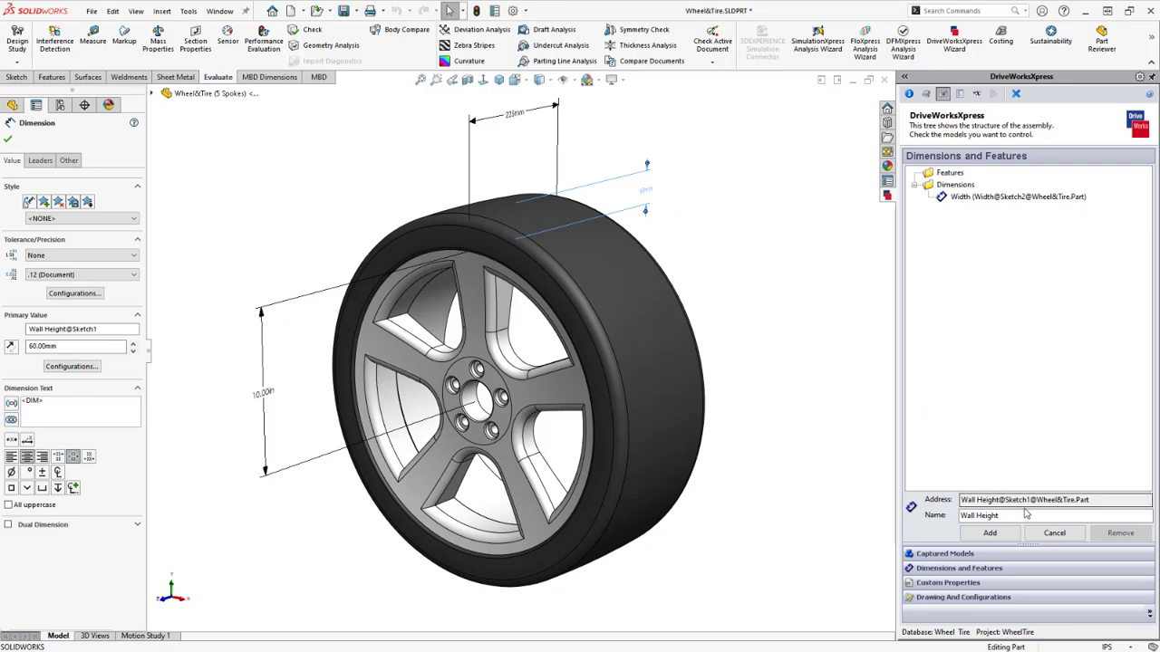
pyautogui.moveTo(1000, 515); pyautogui.dragTo(955, 514)
pyautogui.click(989, 533)
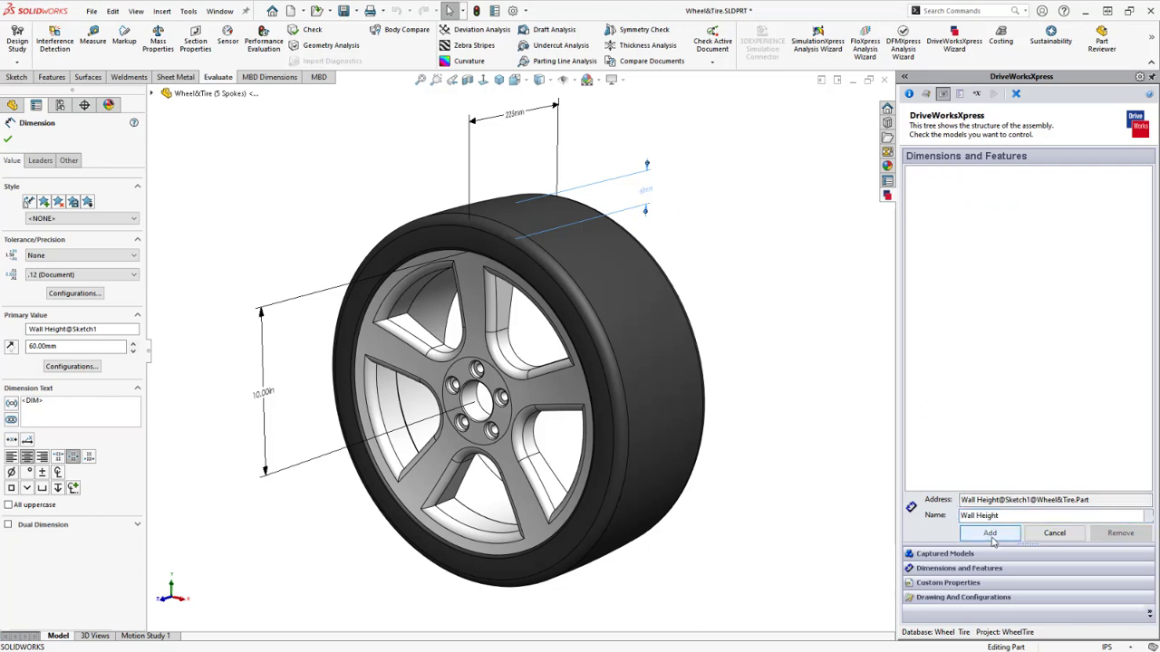
pyautogui.click(269, 403)
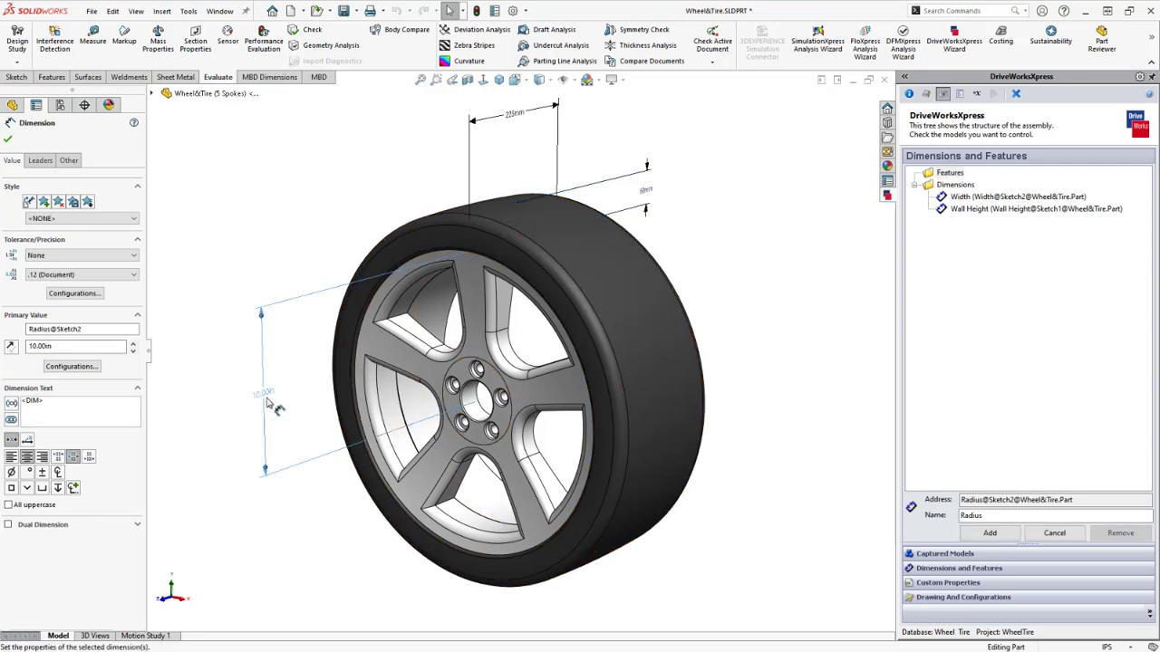
pyautogui.click(986, 534)
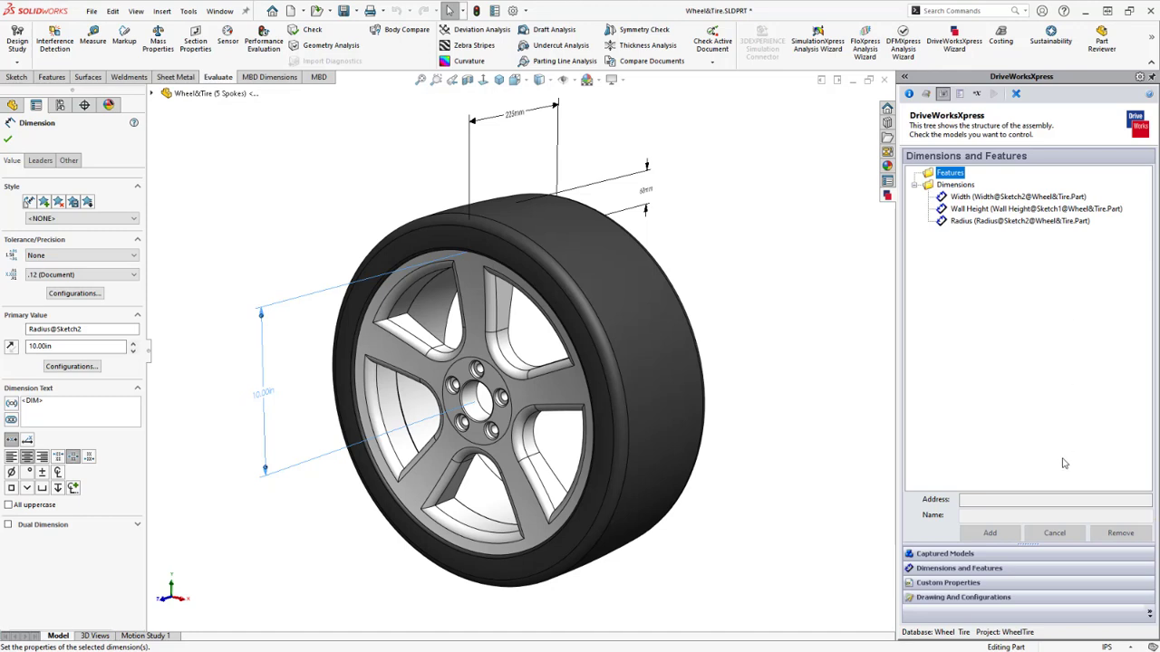
pyautogui.click(1050, 585)
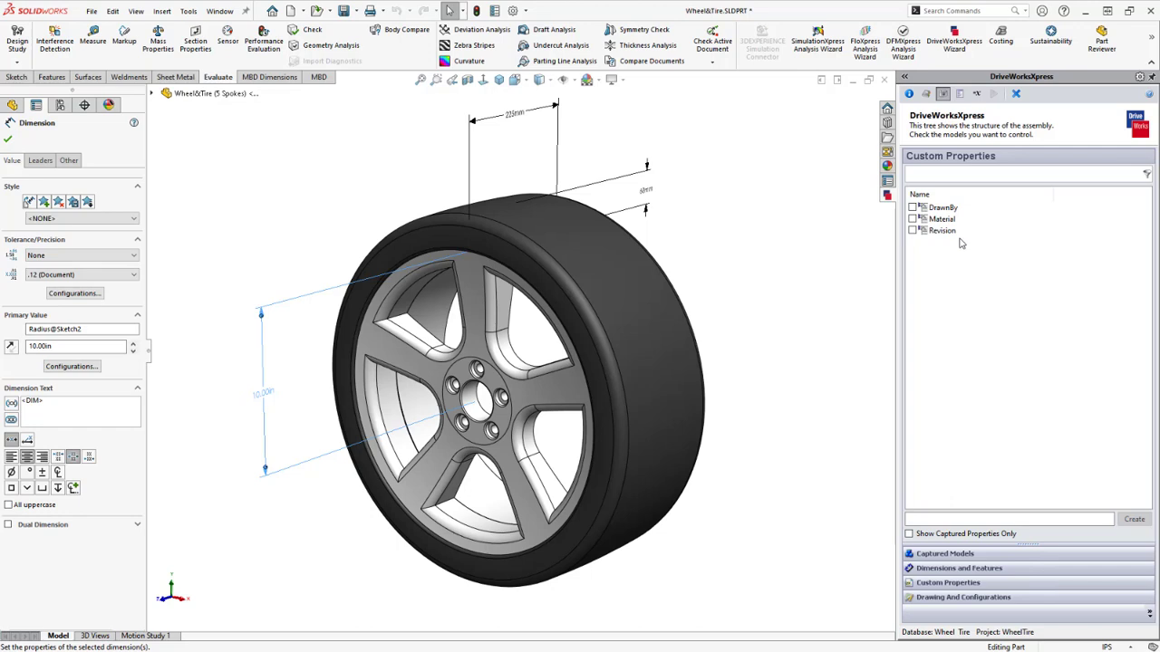
# Capture the DrawnBy and Revision custom properties in the project
pyautogui.click(913, 207)
pyautogui.click(912, 232)
pyautogui.click(913, 231)
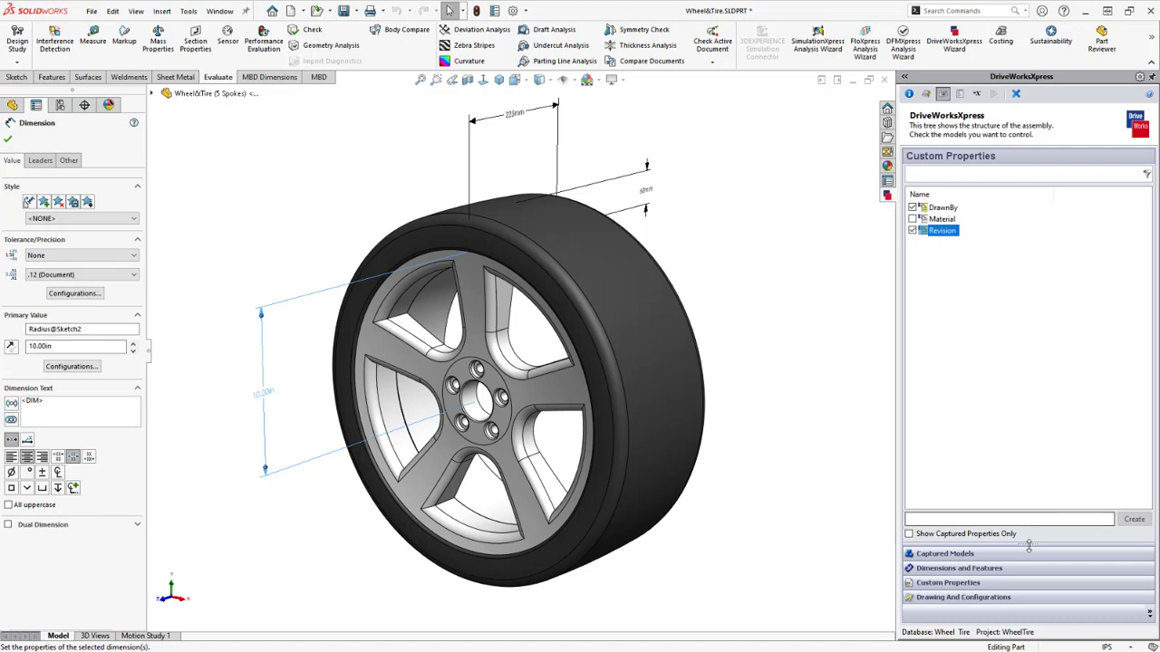
# Allow rules to switch the model's configurations and browse for an existing drawing
pyautogui.click(1034, 600)
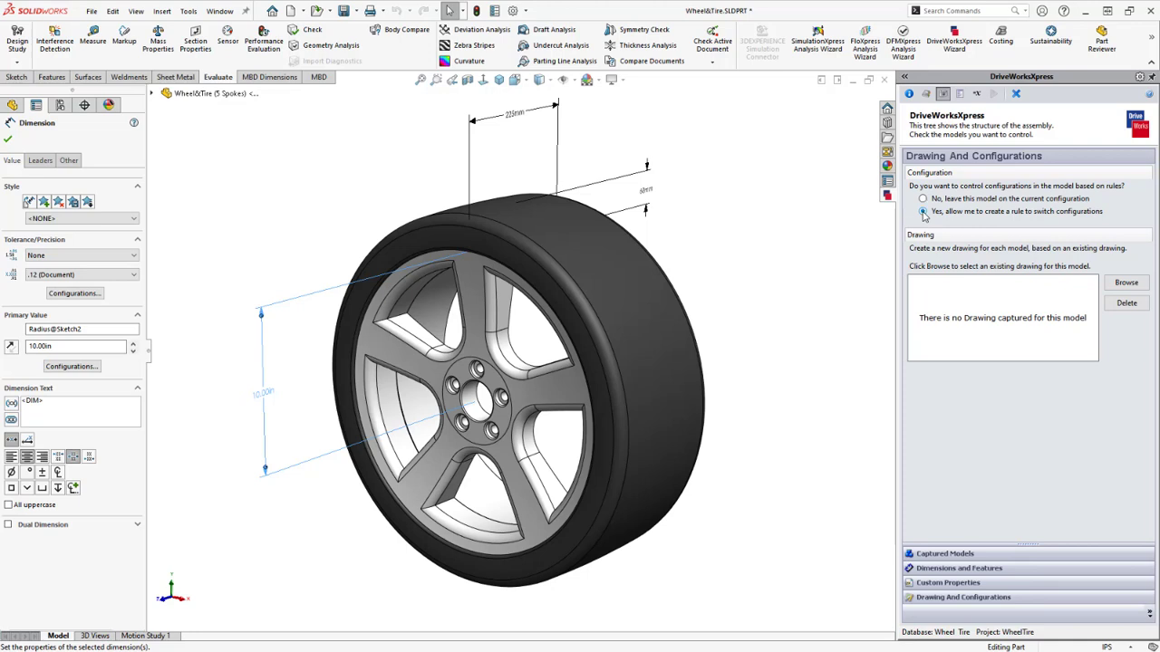
pyautogui.click(923, 211)
pyautogui.click(1124, 283)
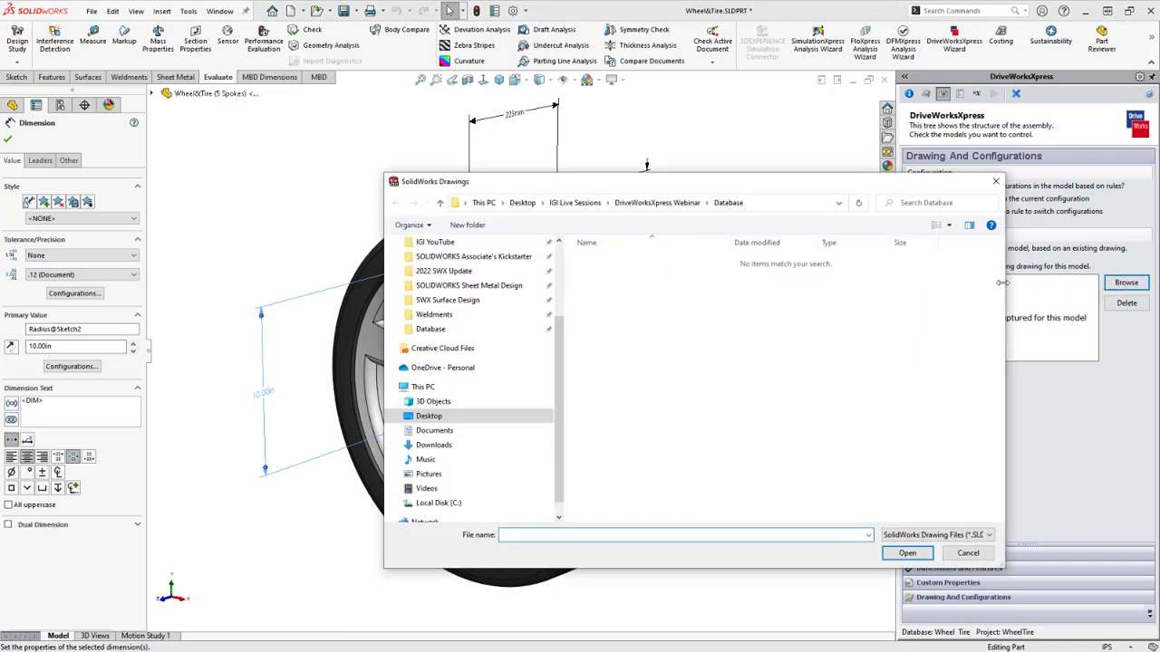
# Link Wheel&Tire.SLDDRW from the DriveWorksXpress Webinar > Wheel & Tire folder as the model's drawing
pyautogui.click(444, 330)
pyautogui.click(686, 205)
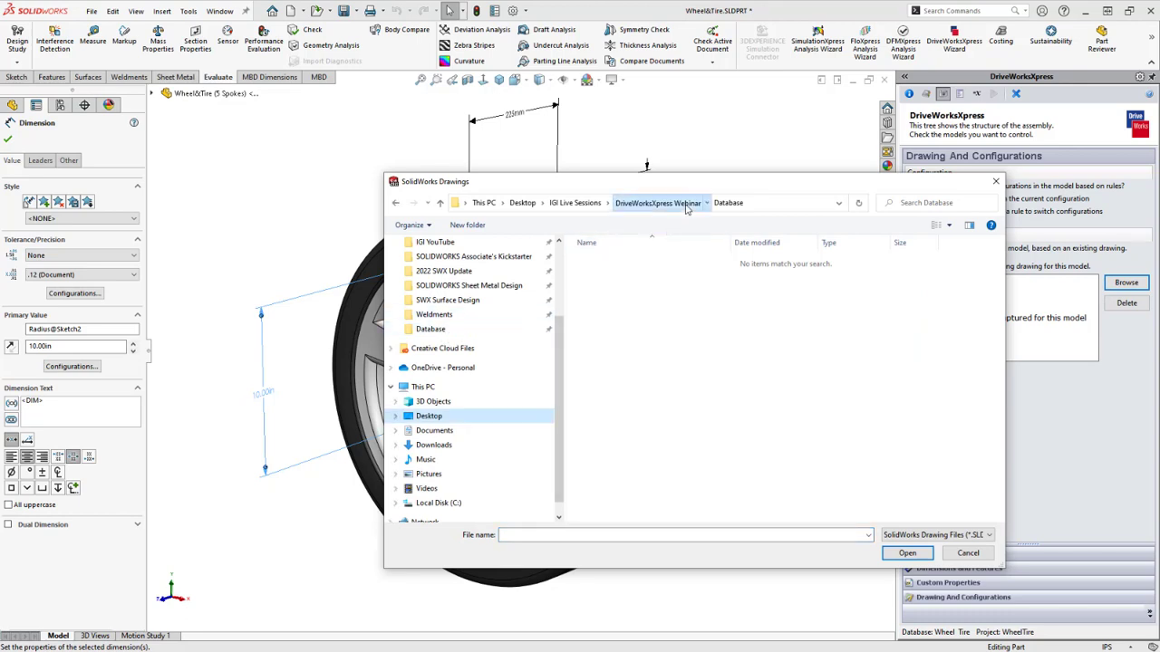
pyautogui.click(633, 277)
pyautogui.doubleClick(632, 274)
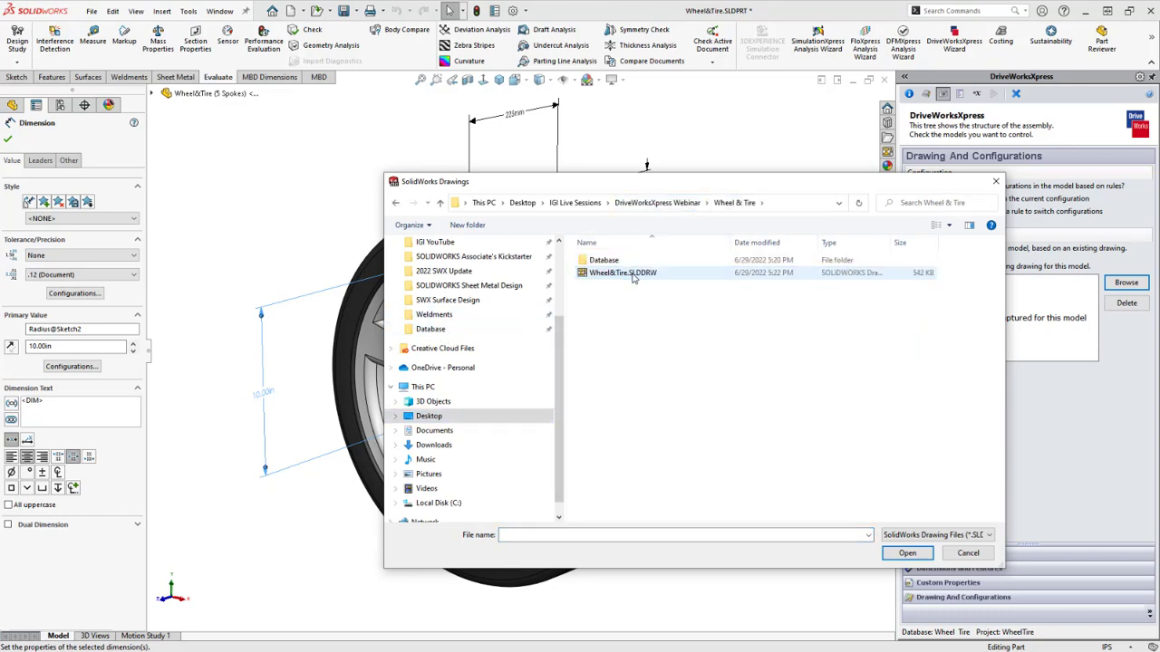
pyautogui.doubleClick(632, 271)
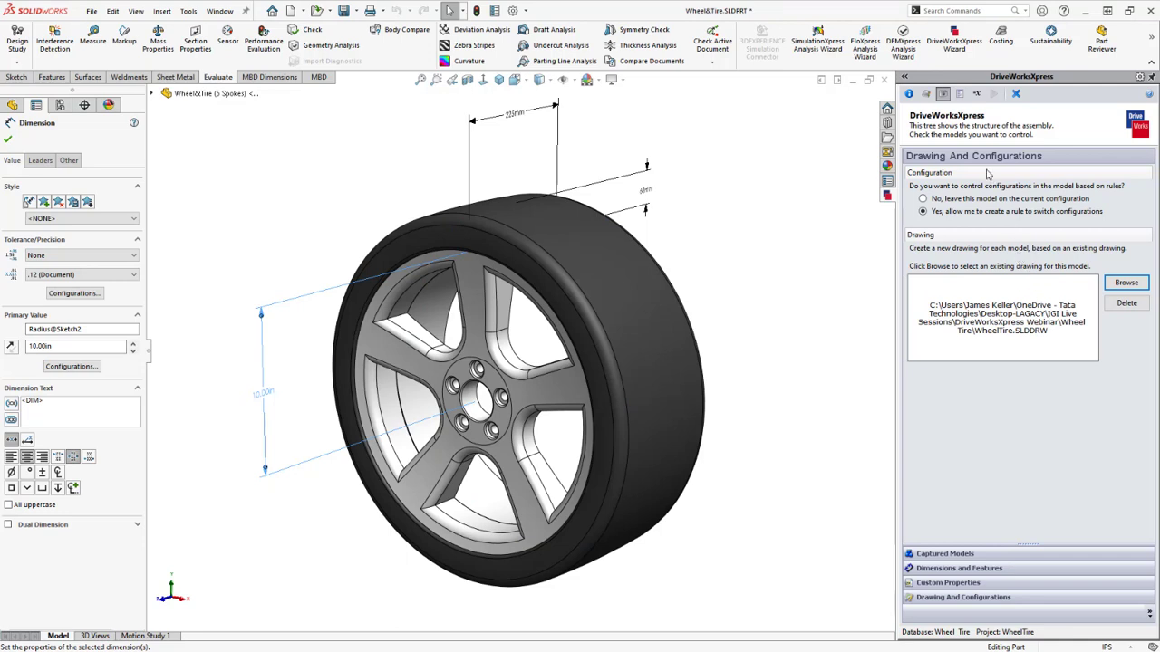
pyautogui.click(961, 94)
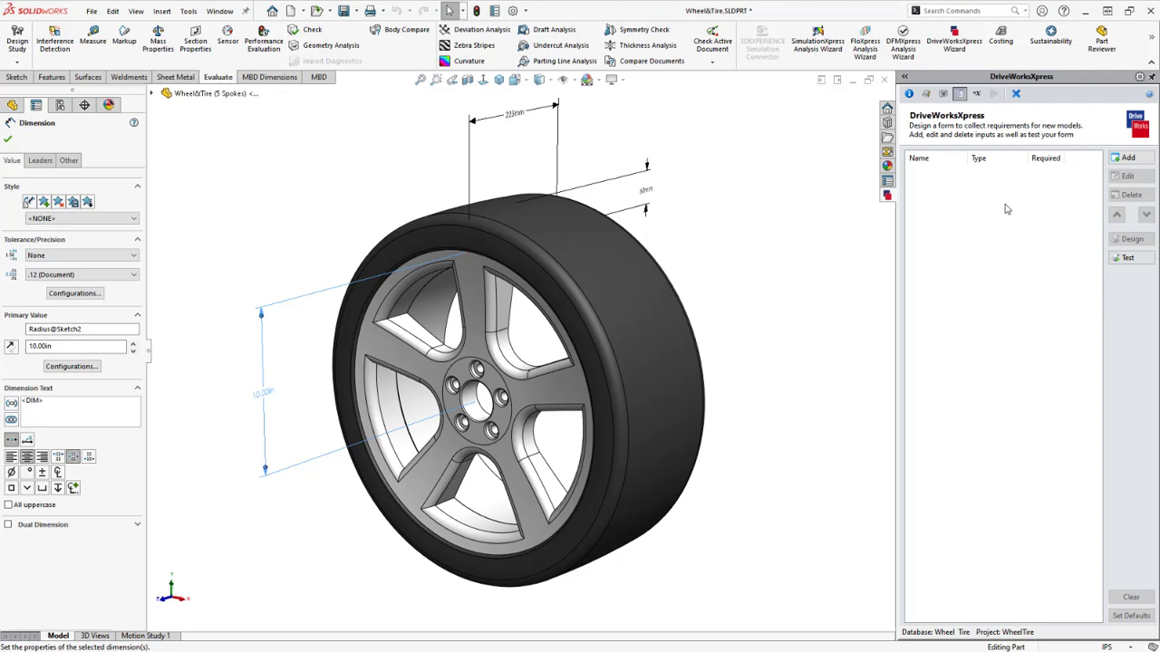
# Add a required Customer Name text-box input to the form
pyautogui.click(1128, 159)
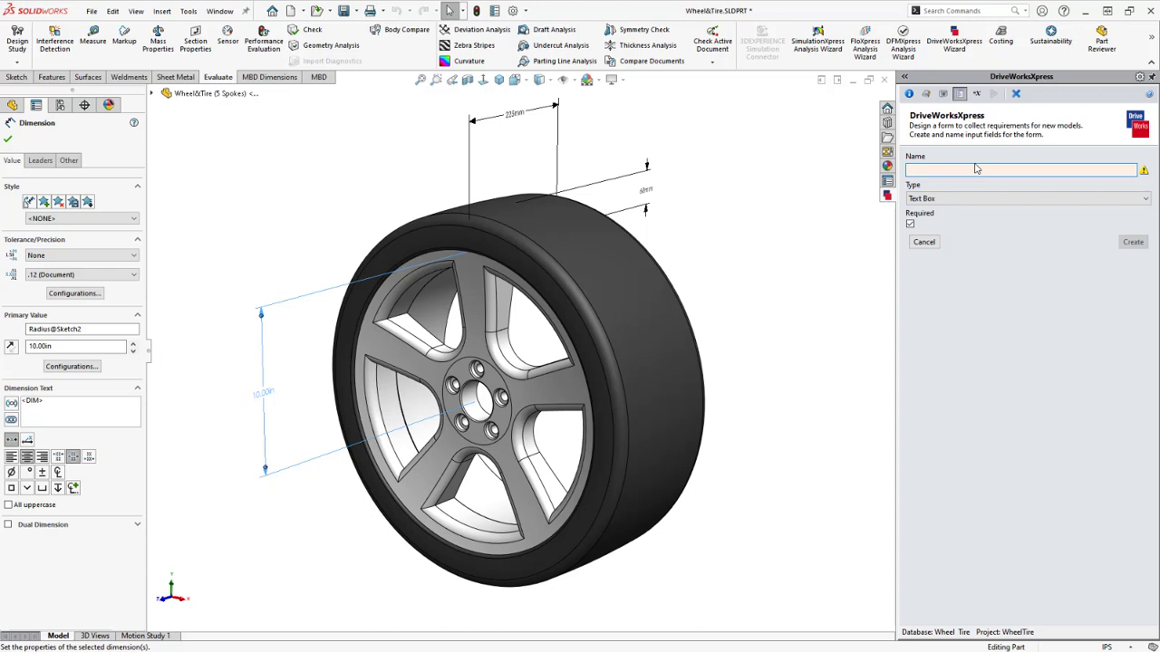
pyautogui.write('Customer')
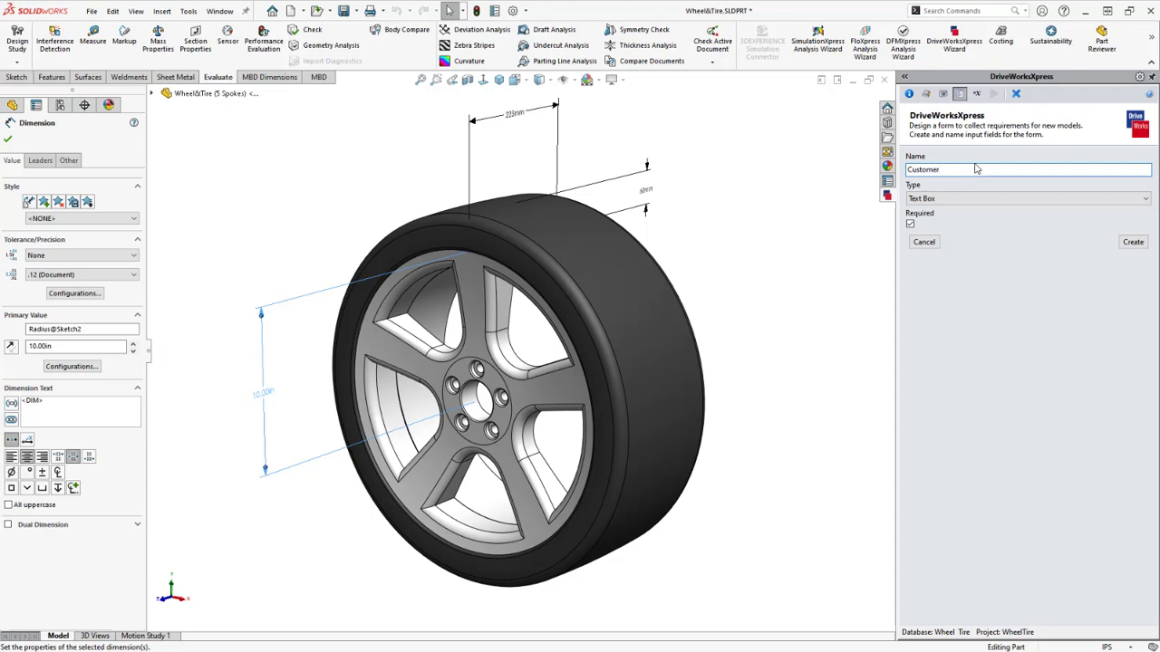
pyautogui.write(' Name')
pyautogui.click(970, 199)
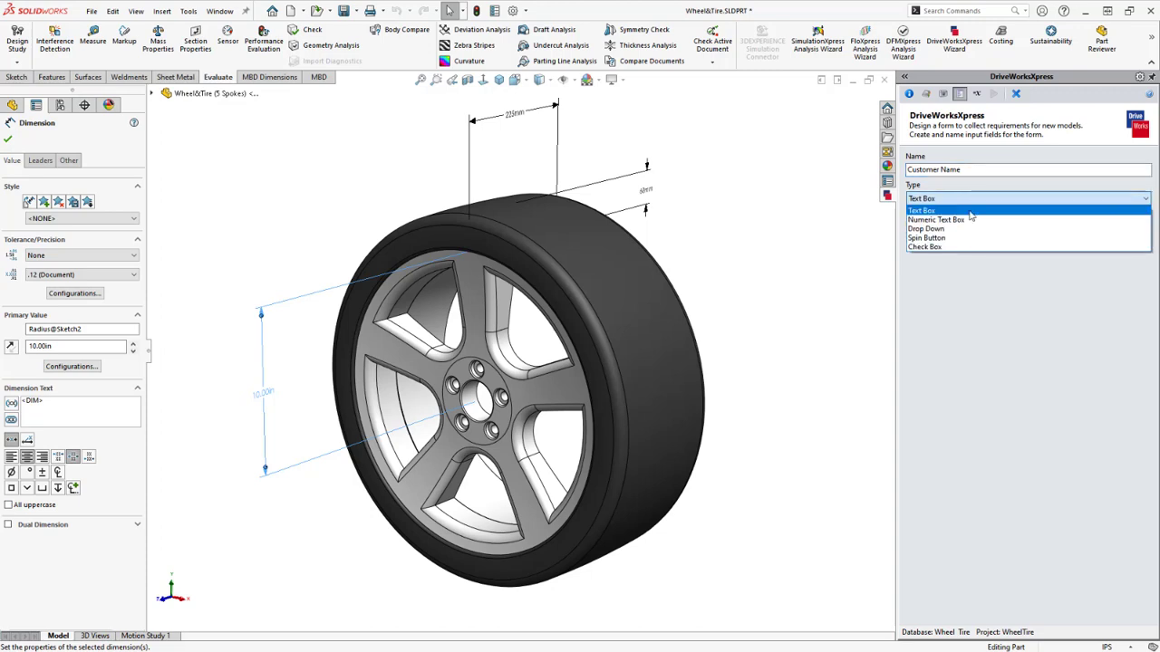
pyautogui.click(979, 211)
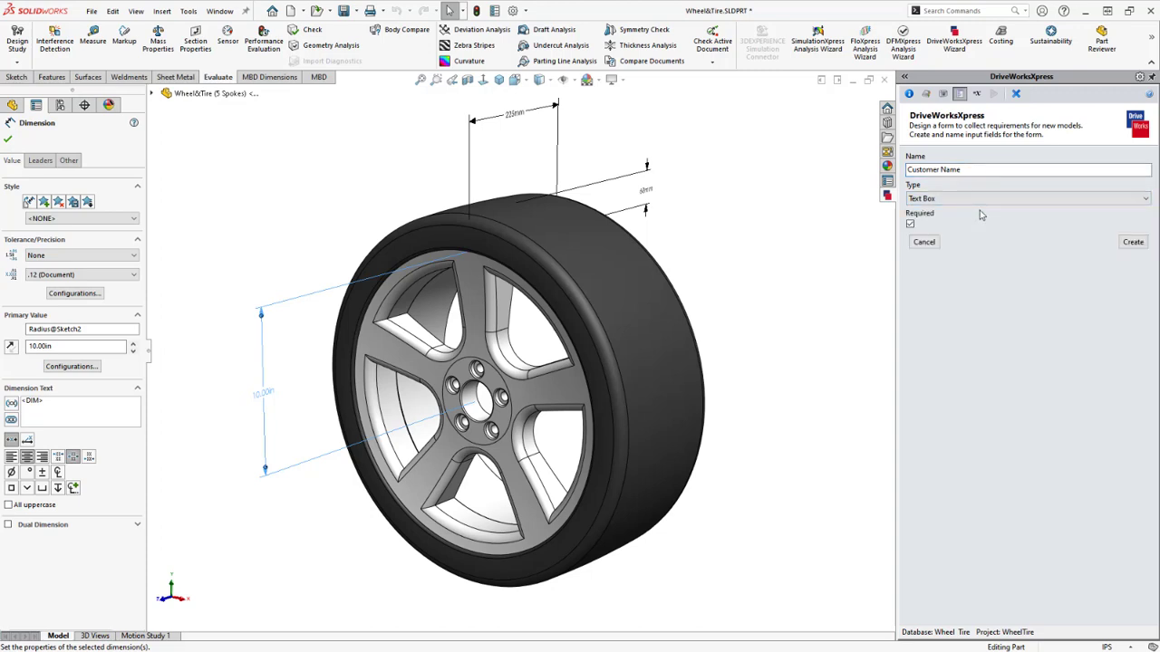
pyautogui.click(1133, 243)
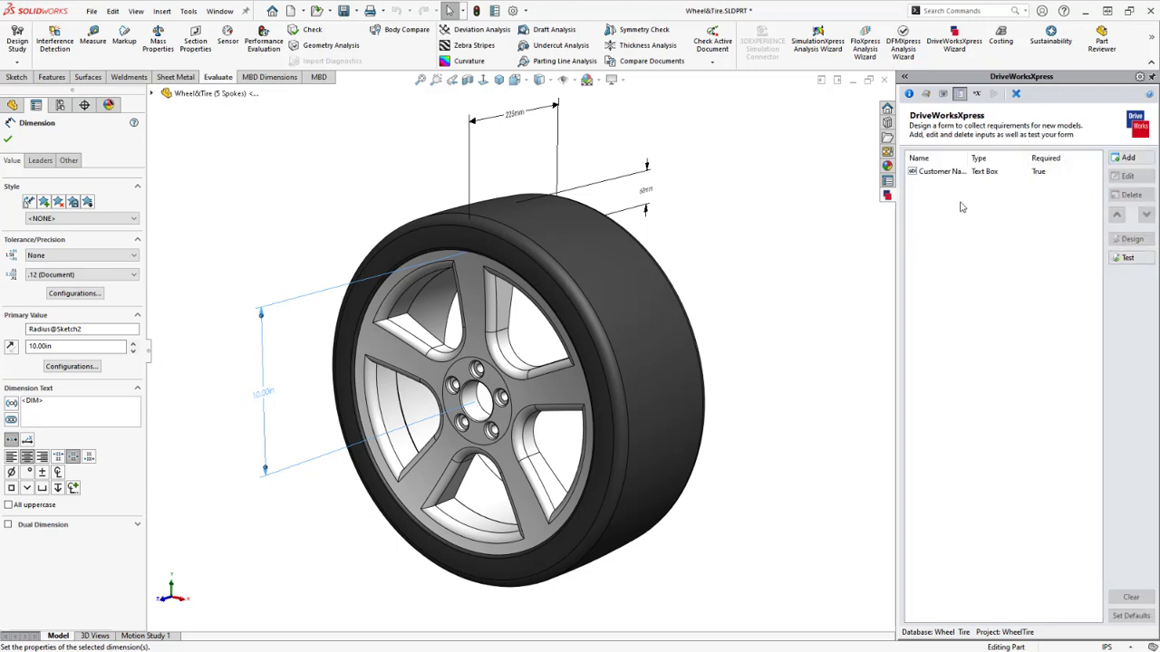
pyautogui.click(934, 174)
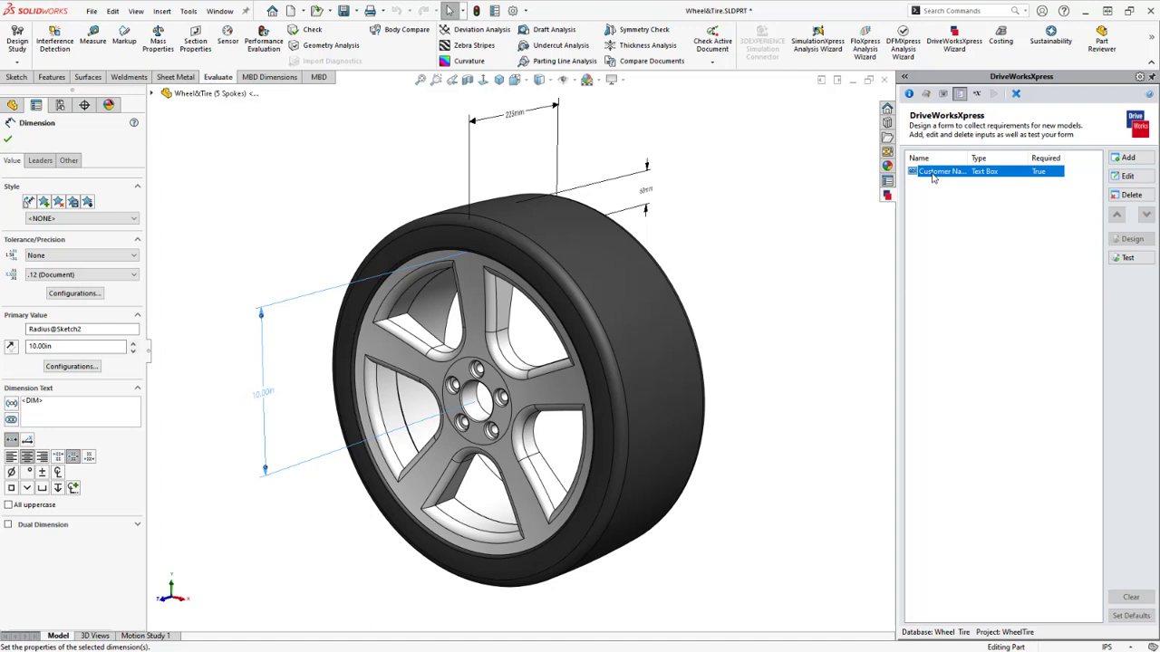
pyautogui.click(1128, 176)
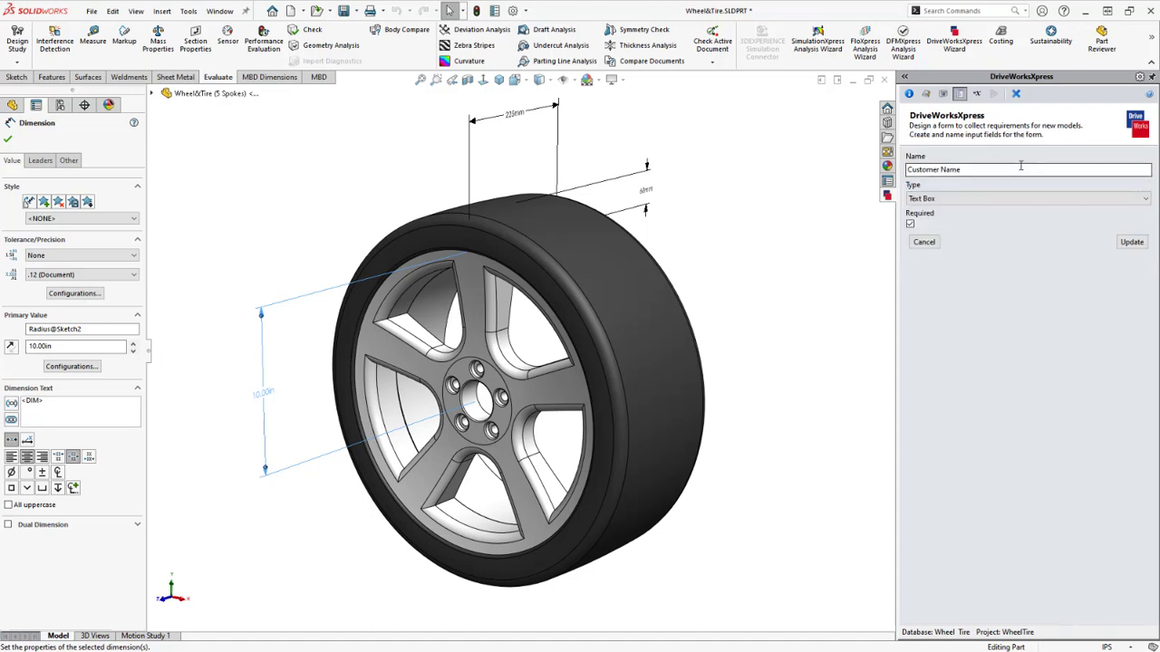
pyautogui.click(941, 243)
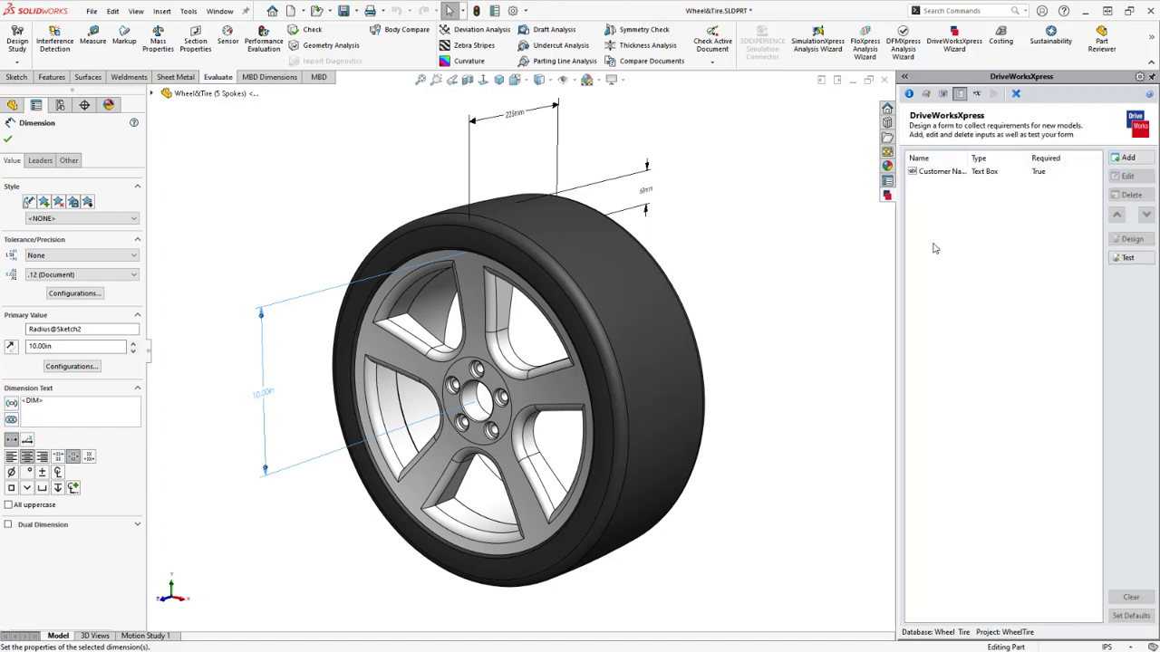
pyautogui.click(1022, 174)
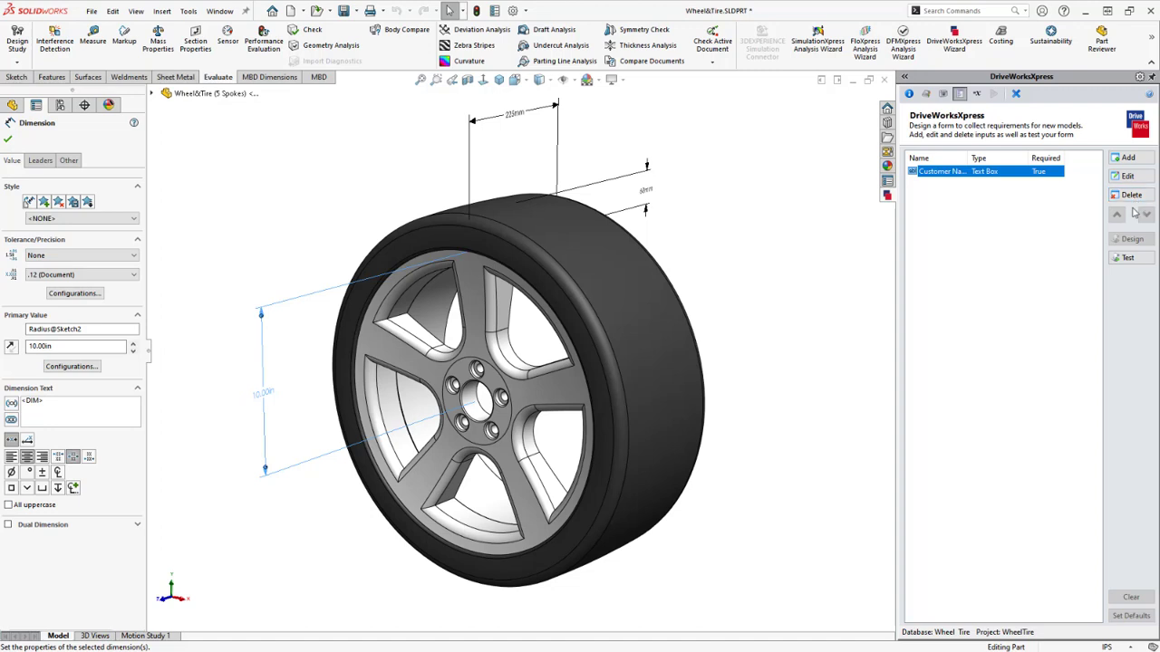
# Test the form by entering a sample customer name, then return to design view
pyautogui.click(1129, 259)
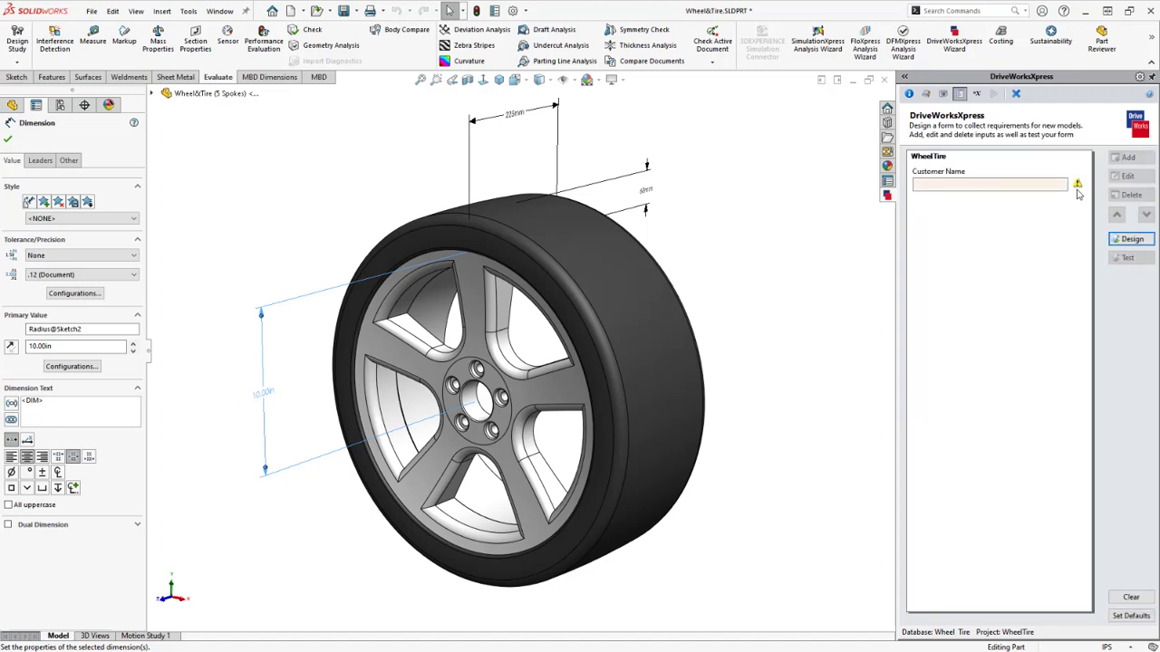
pyautogui.moveTo(1078, 187)
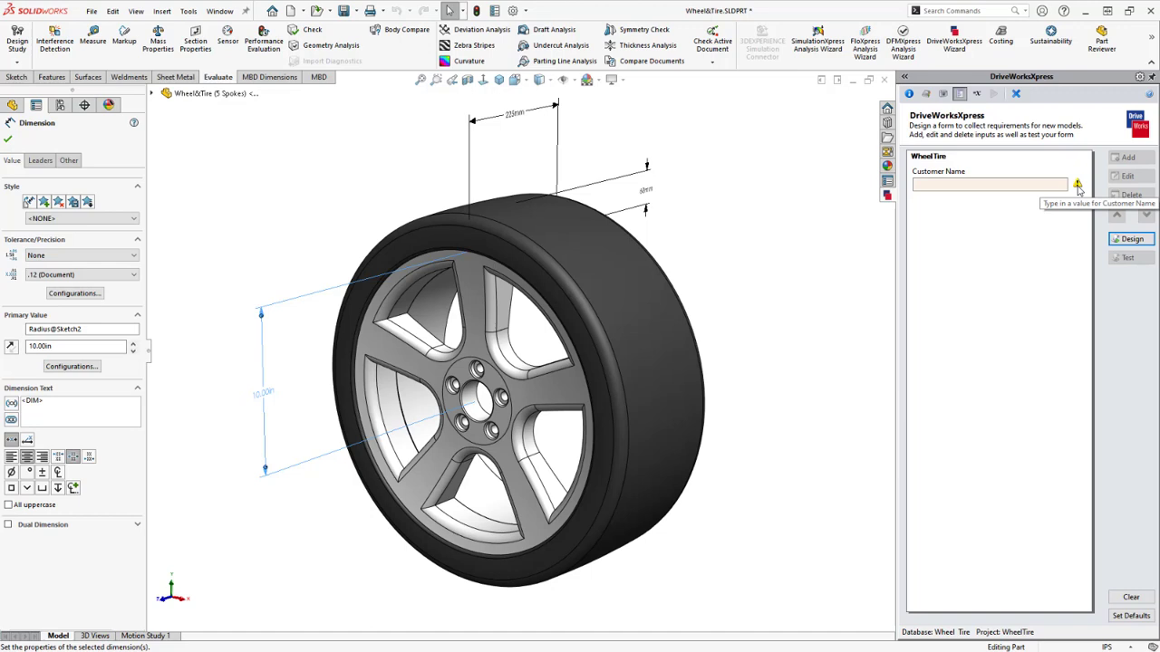
pyautogui.click(967, 183)
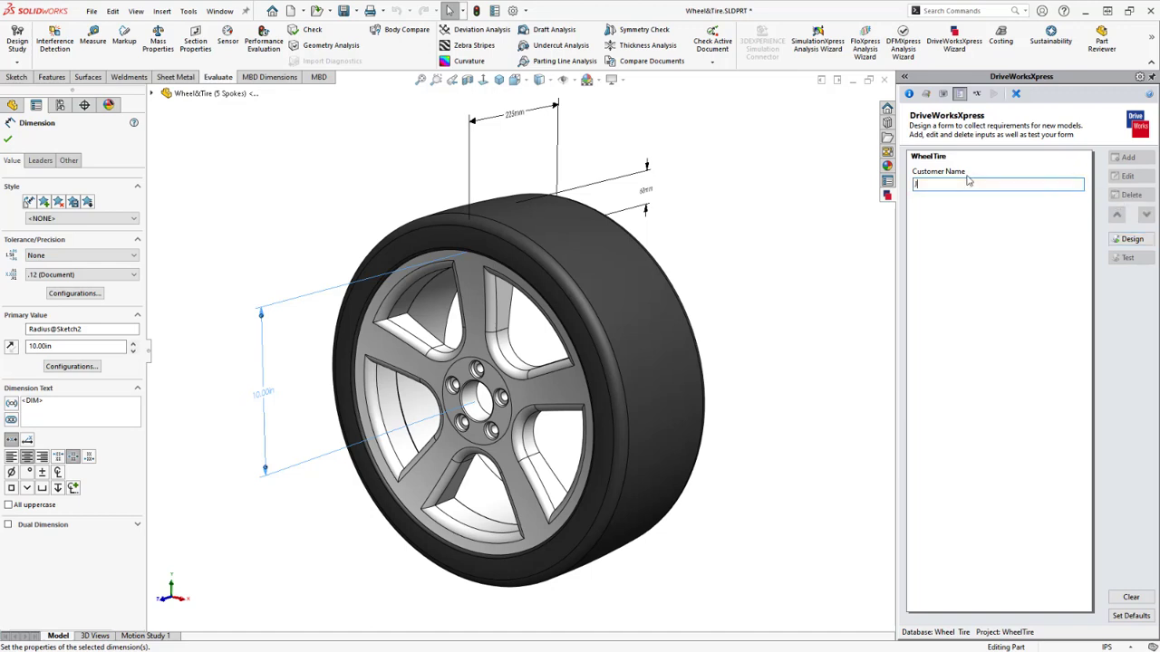
pyautogui.write('John Smith')
pyautogui.click(1117, 241)
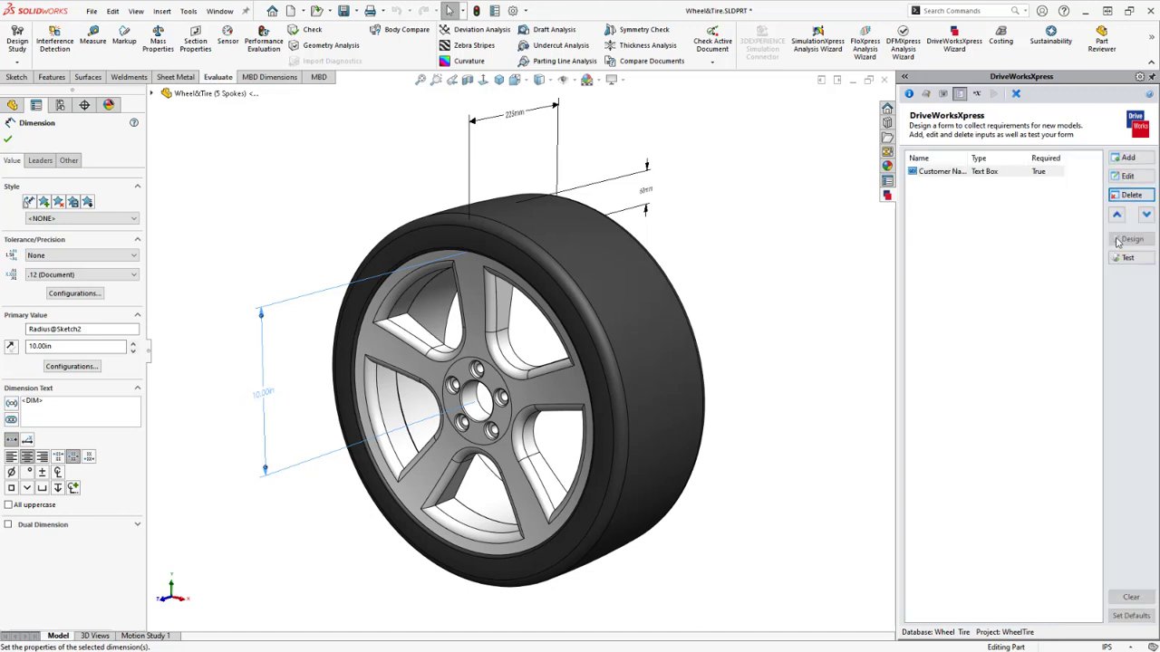
# Add a Rim Diameter IN drop-down input with options 16 through 21
pyautogui.click(1128, 159)
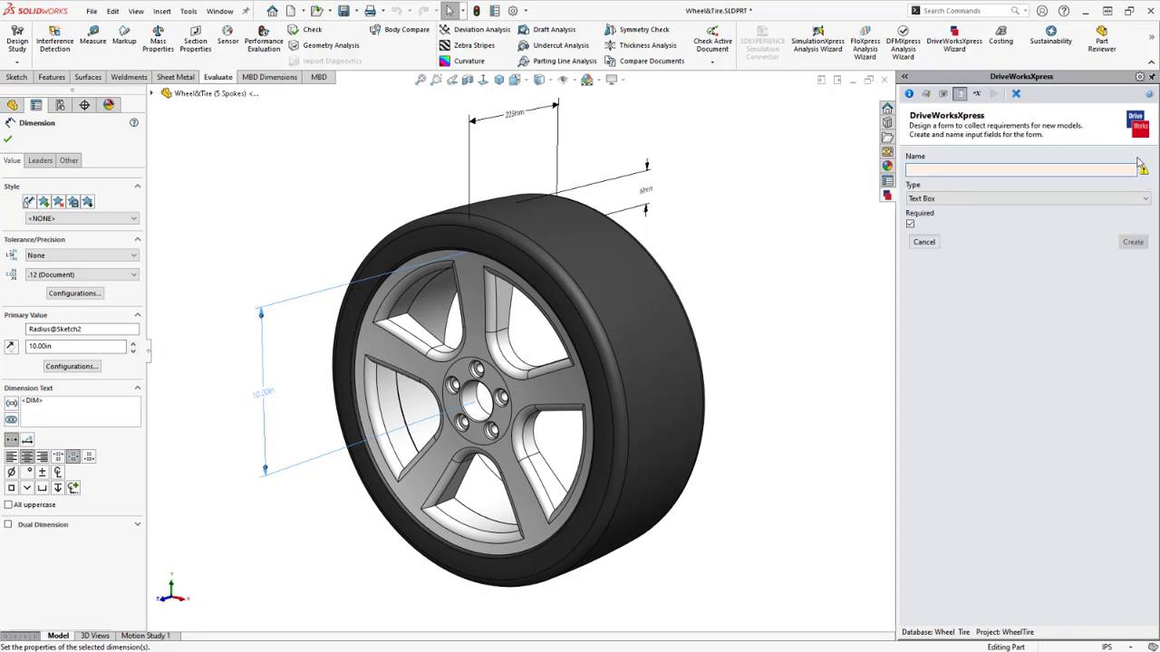
pyautogui.write('Rim')
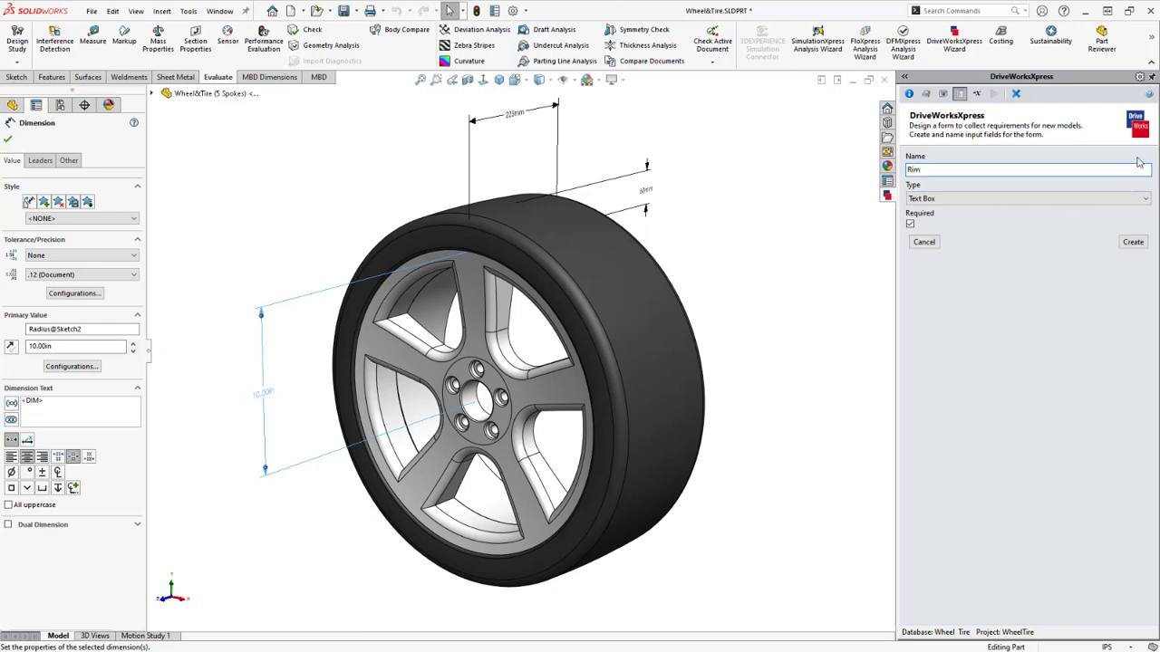
pyautogui.write(' Diameter IN')
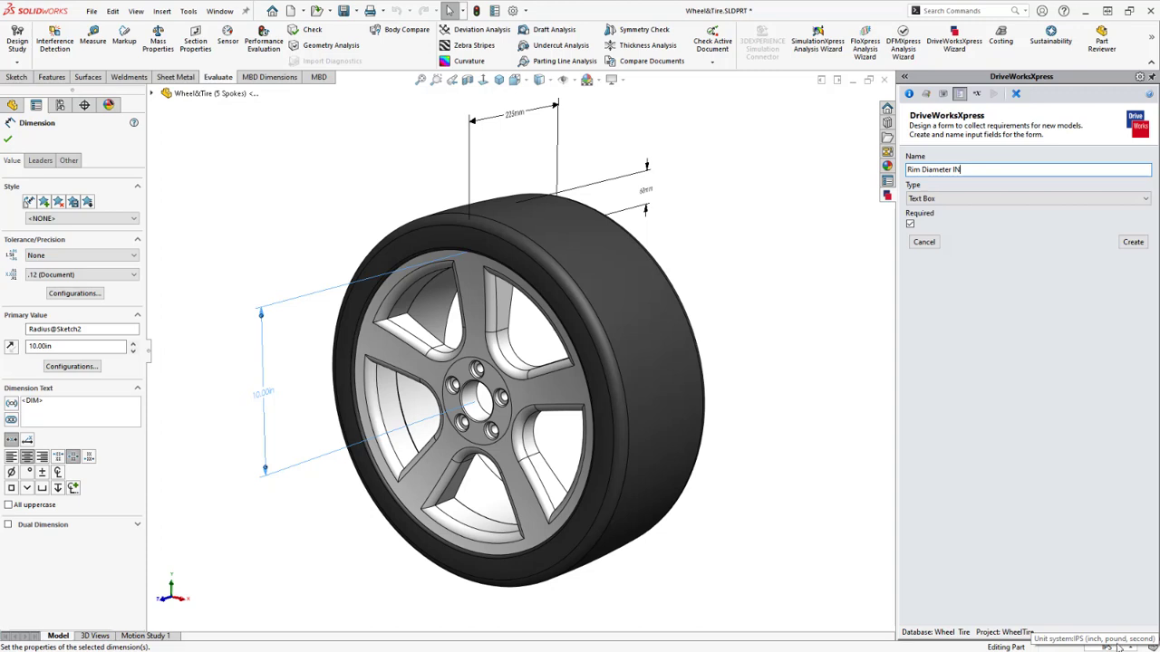
pyautogui.click(1009, 200)
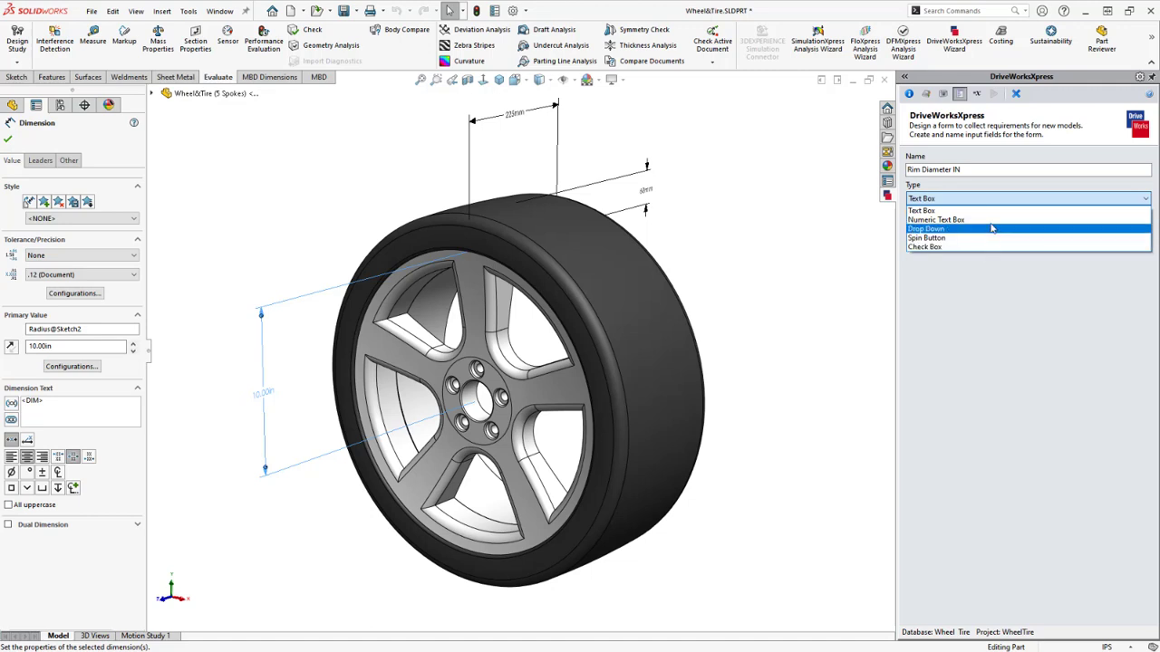
pyautogui.click(992, 229)
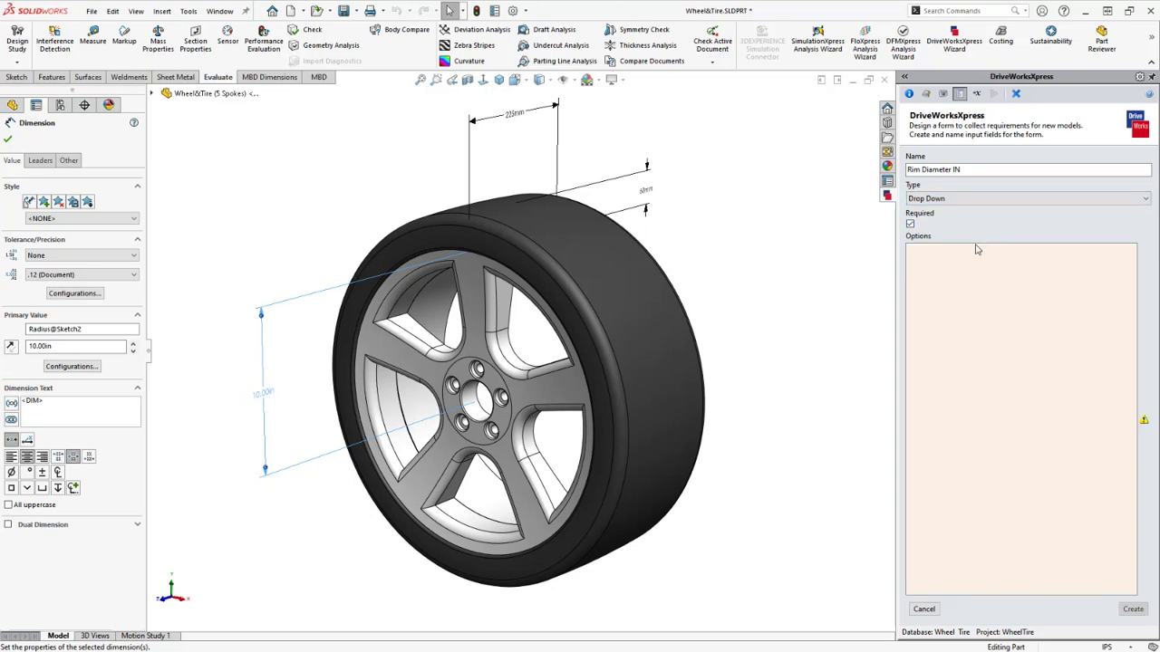
pyautogui.click(943, 252)
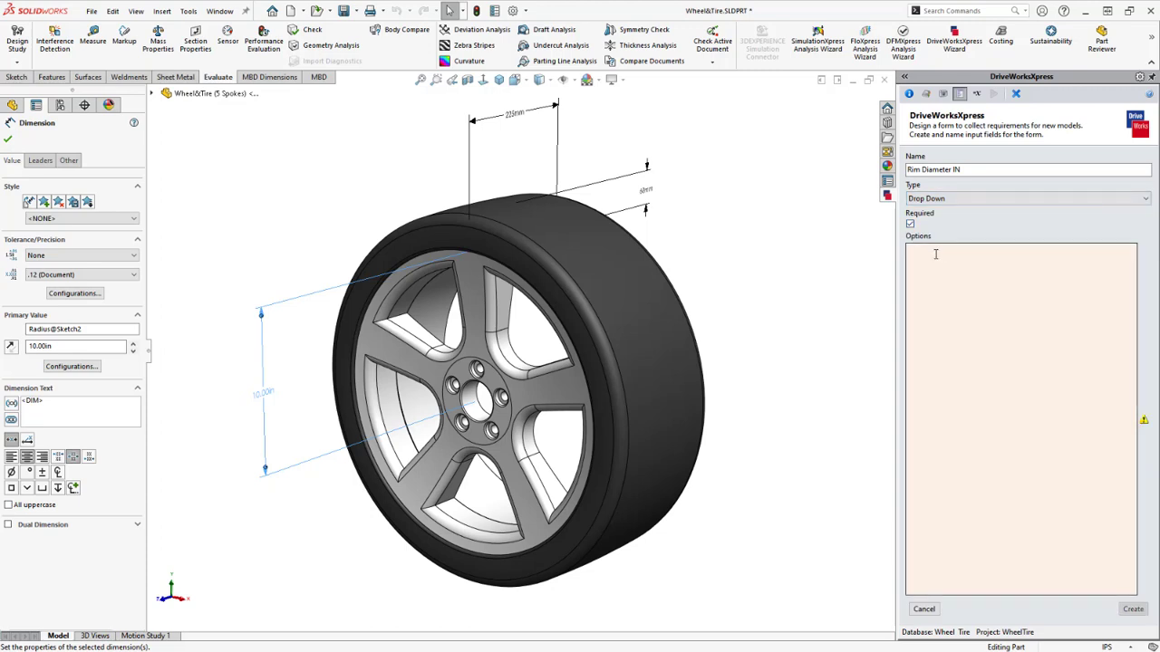
pyautogui.moveTo(1143, 421)
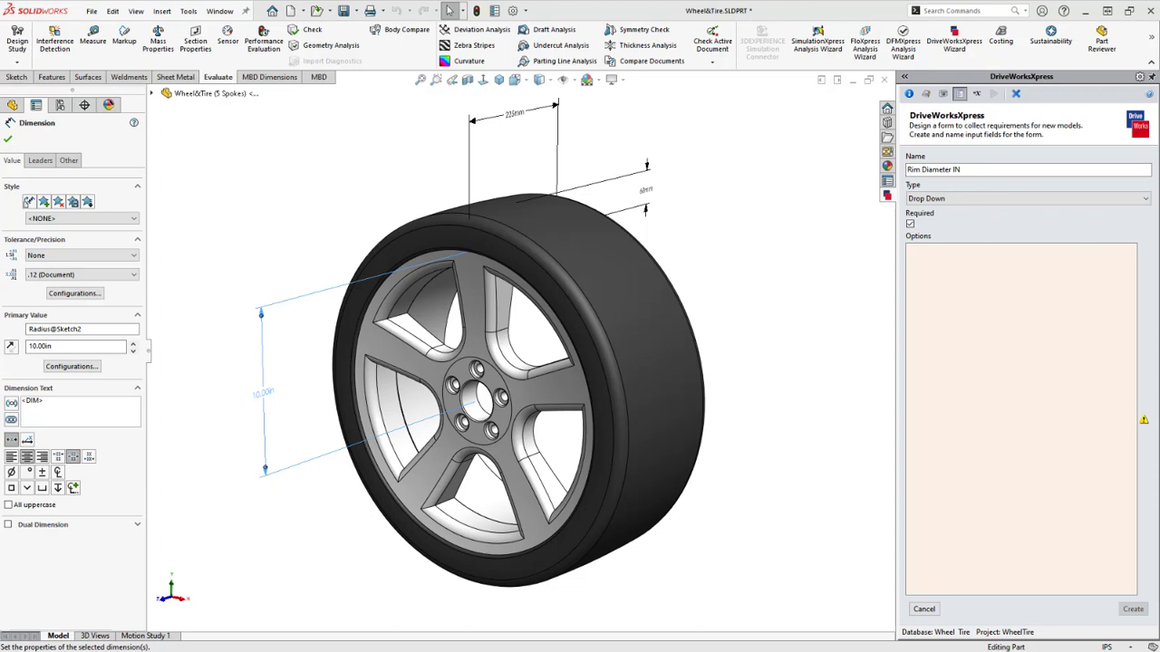
pyautogui.click(998, 283)
pyautogui.hotkey('ctrl', 'v')
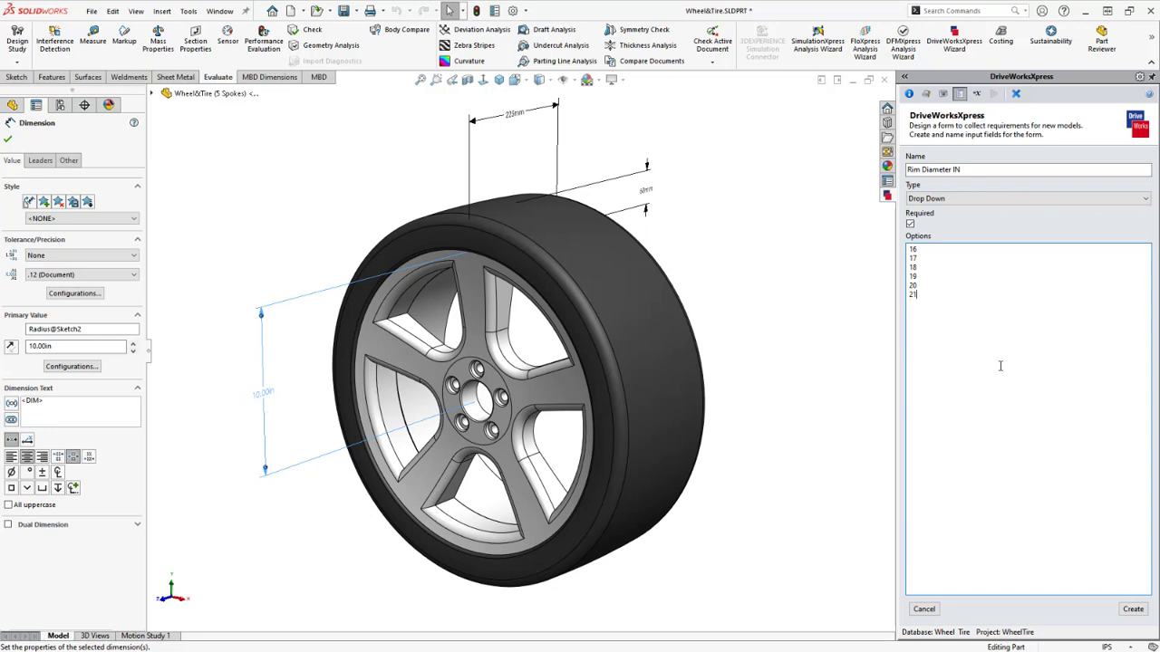
pyautogui.click(1133, 610)
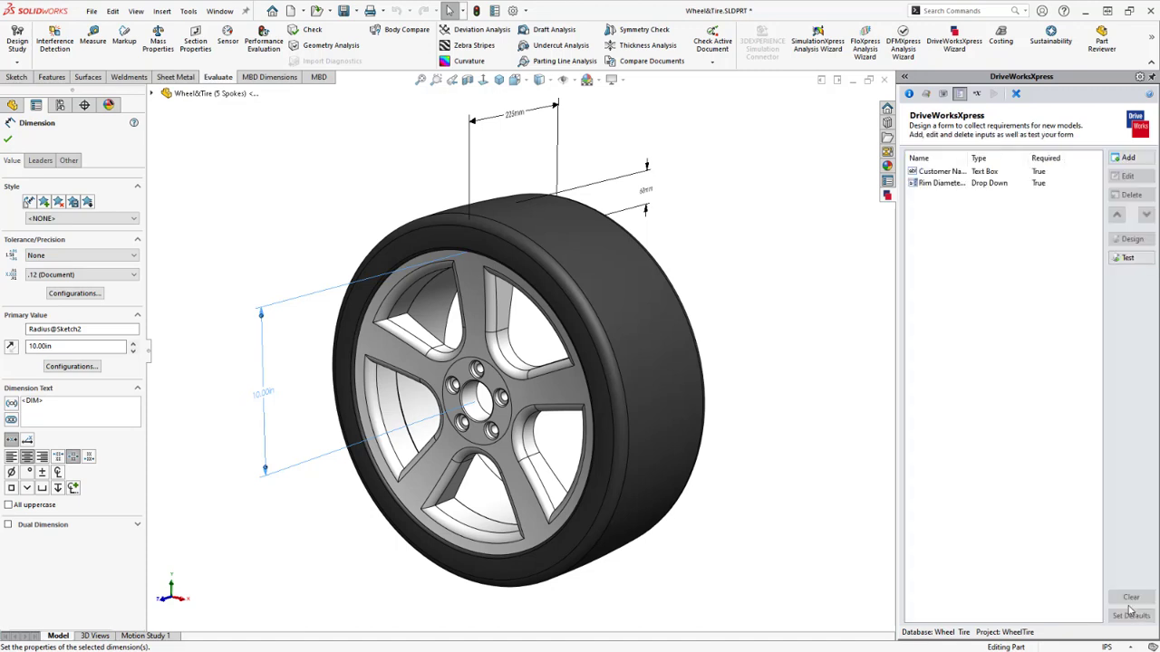
# Test the form by choosing 21 in the Rim Diameter IN drop-down
pyautogui.click(975, 184)
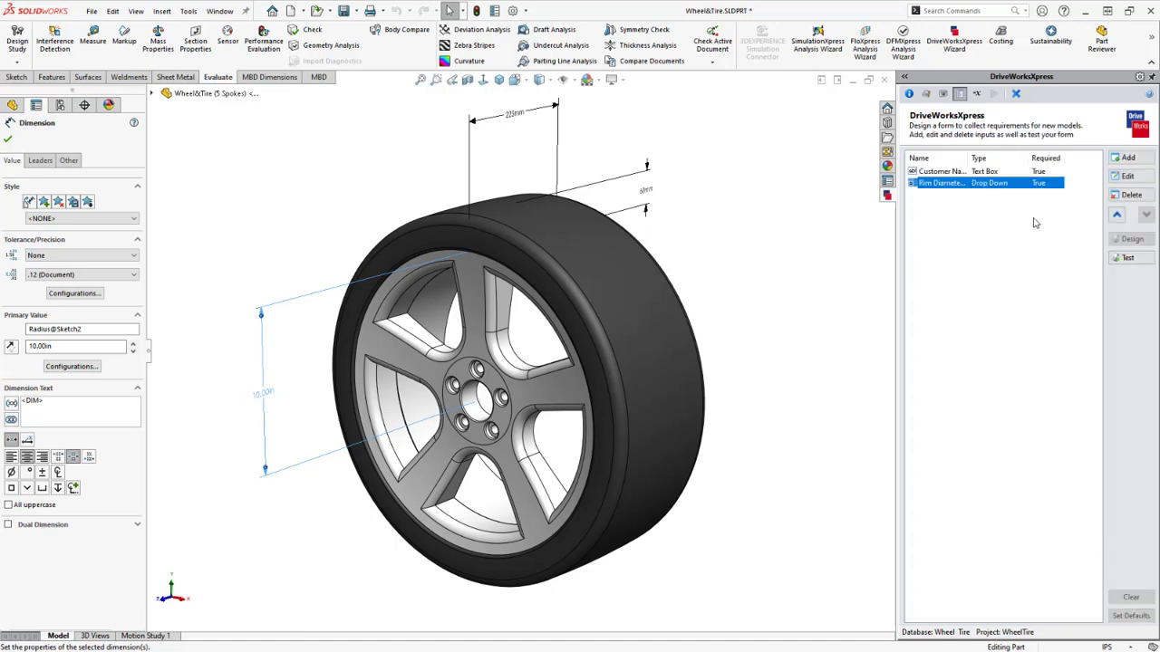
pyautogui.click(1128, 258)
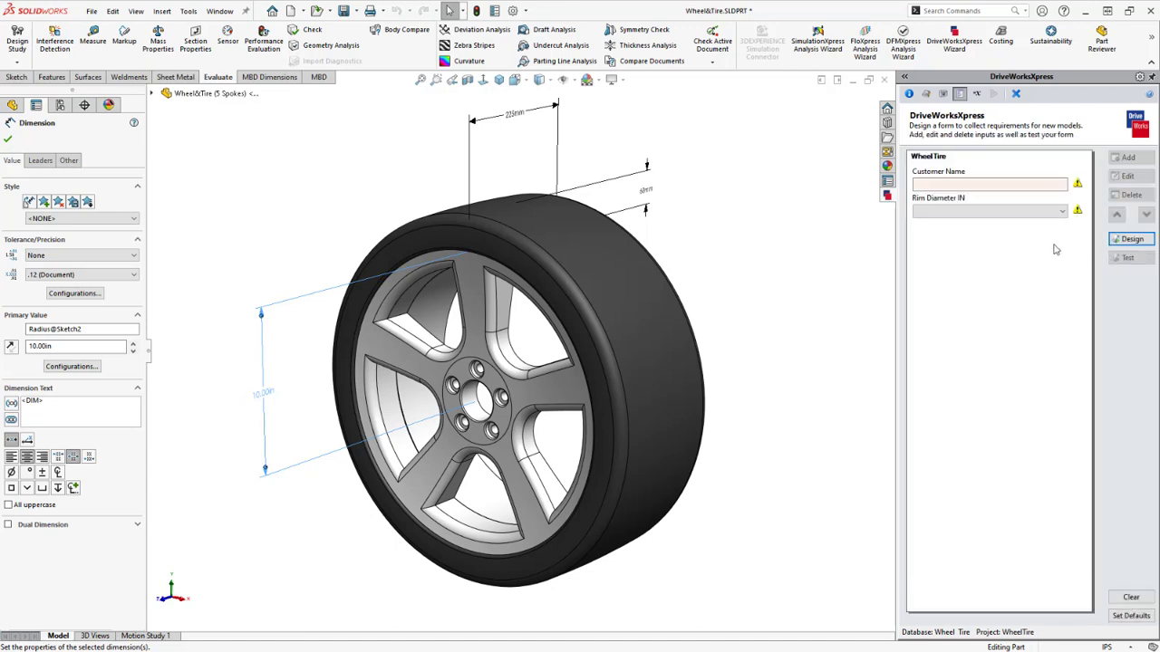
pyautogui.click(975, 212)
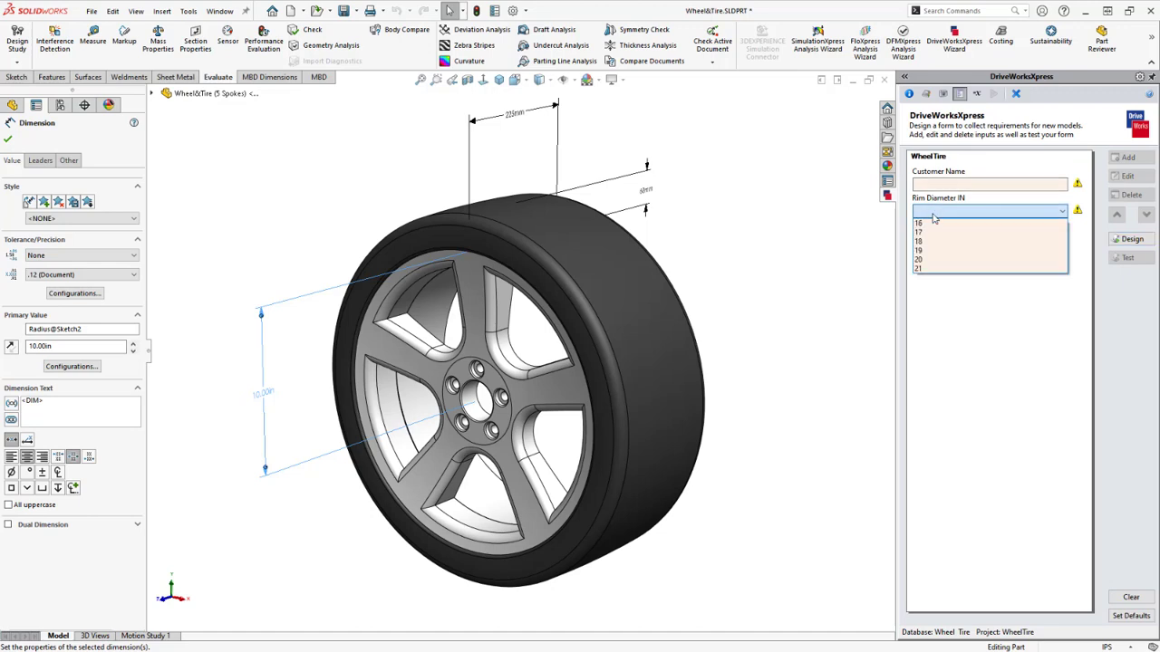
pyautogui.click(944, 268)
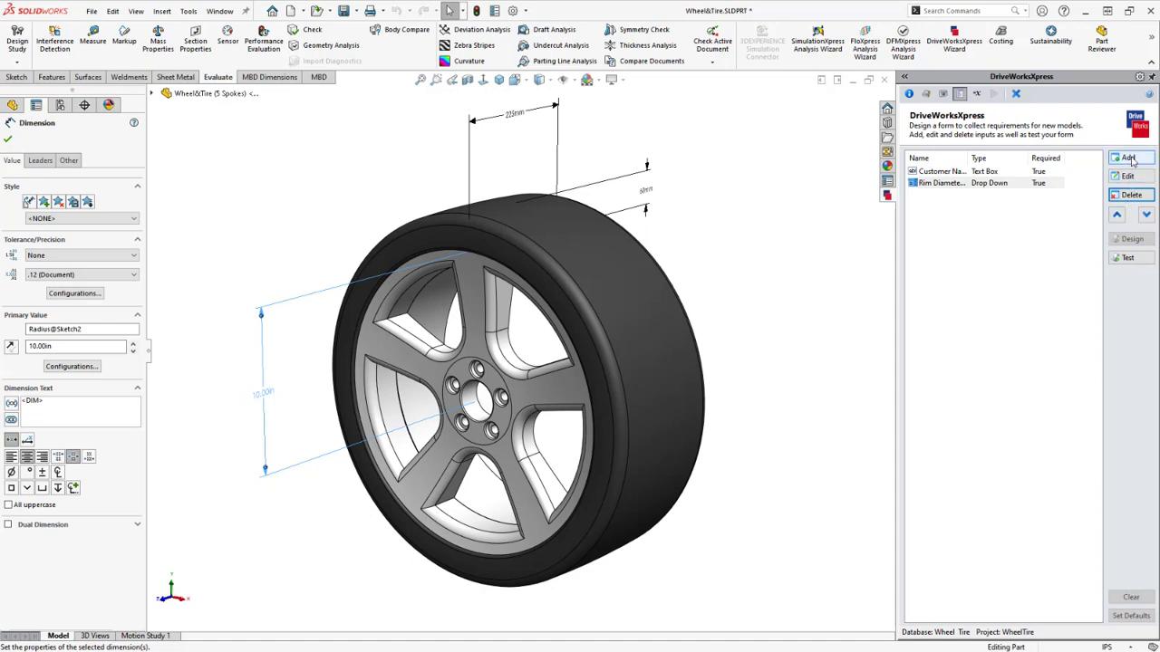
# Add a Wheel Width MM numeric text box input with minimum 165 and maximum 320
pyautogui.click(1129, 159)
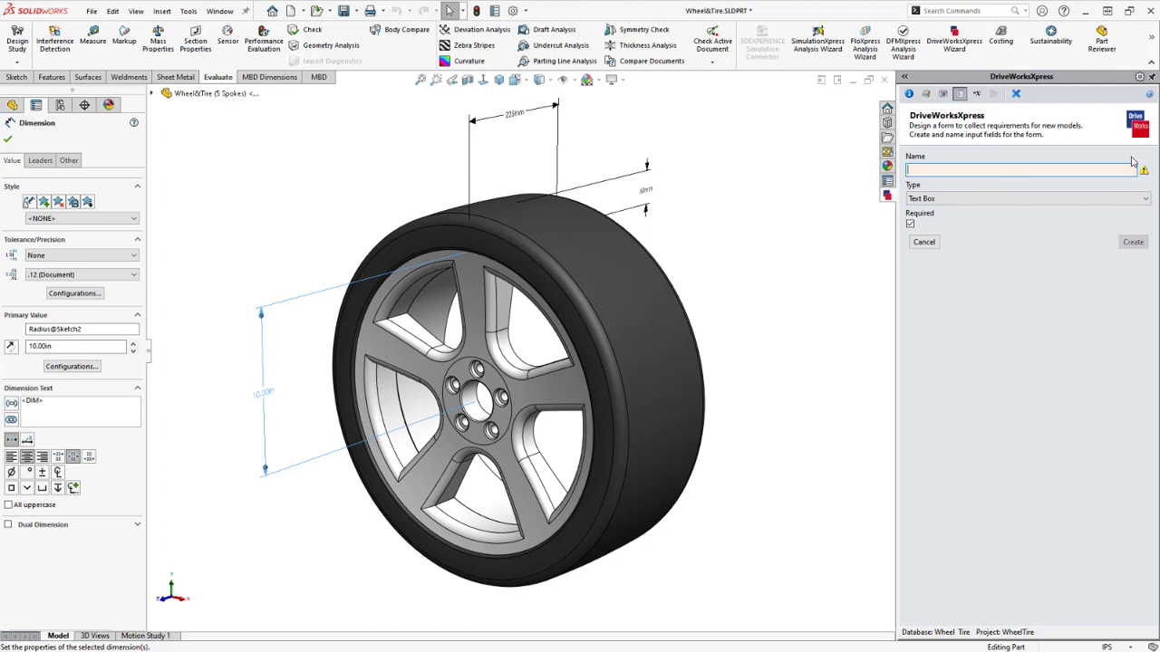
pyautogui.write('Wheel')
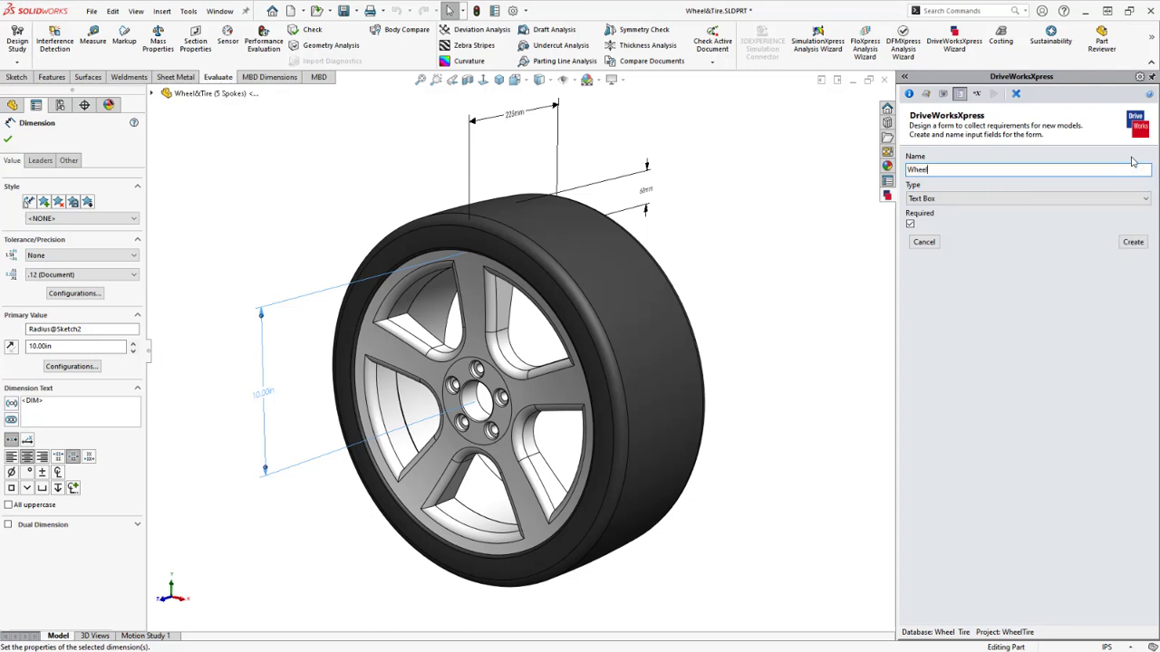
pyautogui.write(' Width MM')
pyautogui.click(1084, 198)
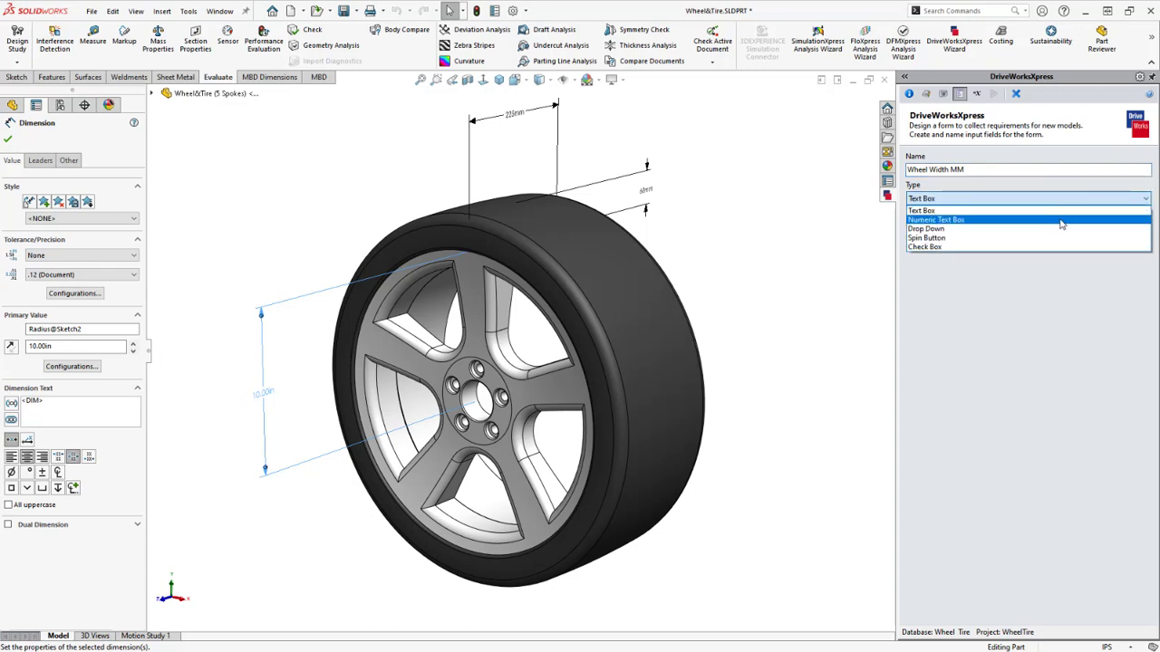
pyautogui.click(1069, 224)
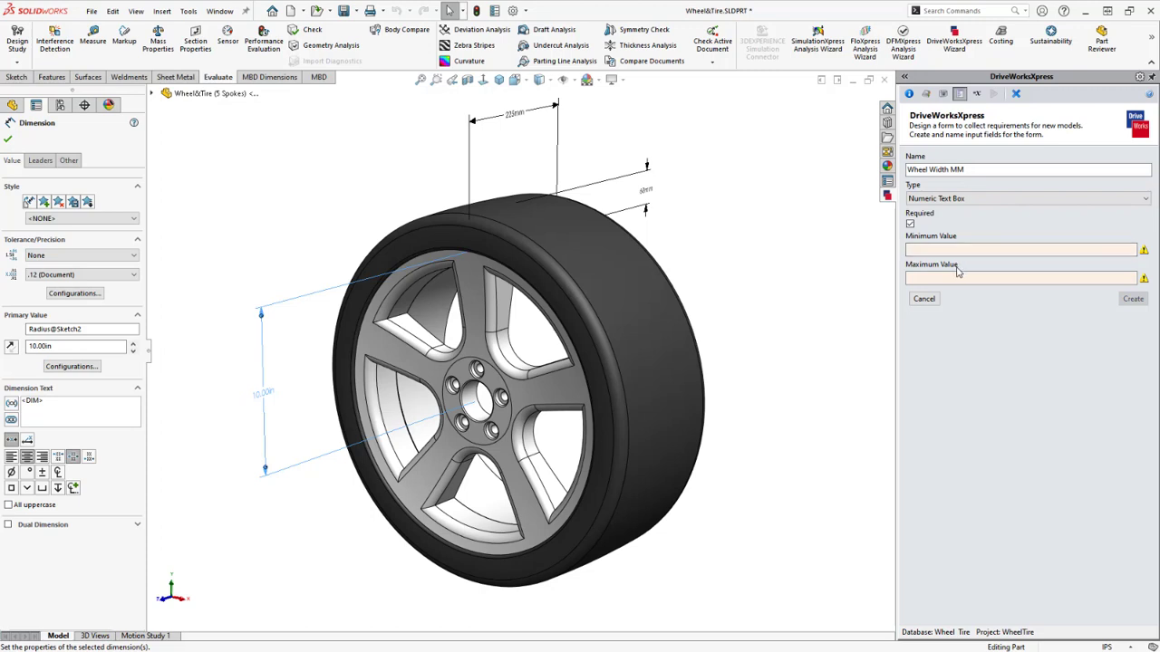
pyautogui.click(924, 250)
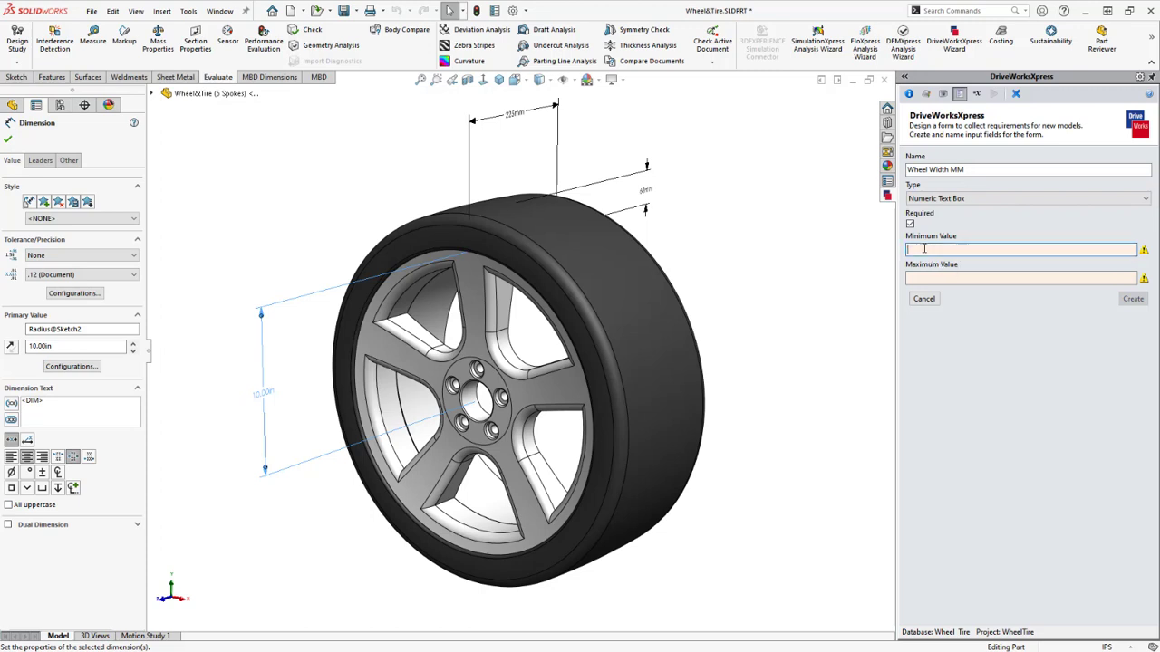
pyautogui.write('165')
pyautogui.click(917, 280)
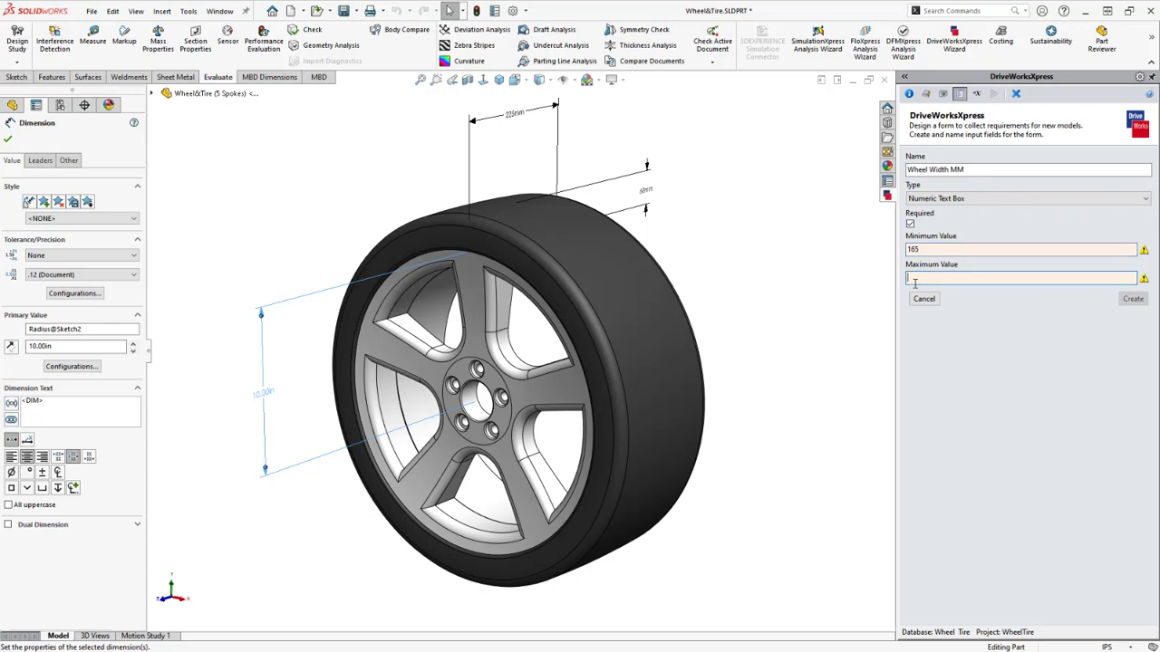
pyautogui.write('320')
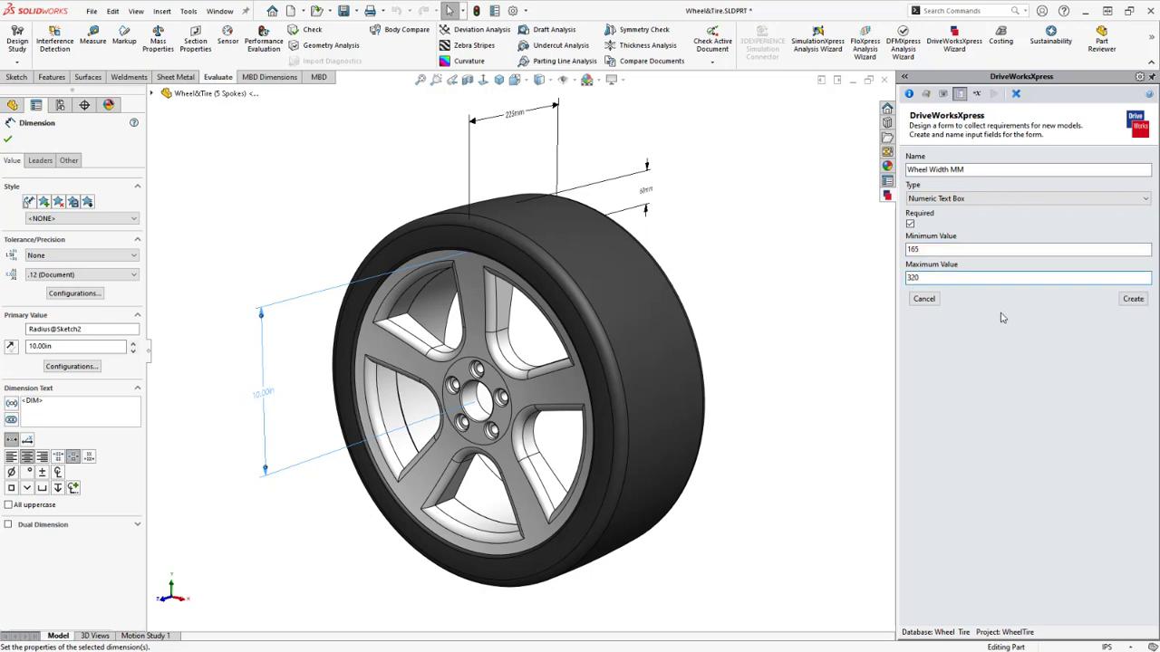
pyautogui.click(1131, 300)
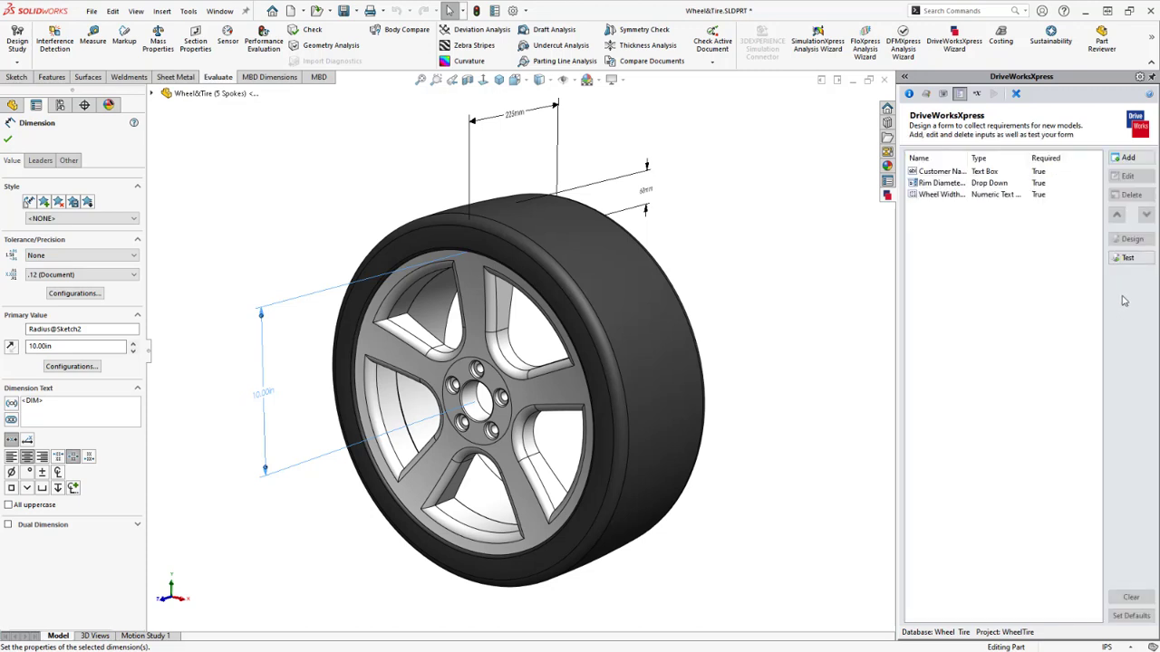
# Add a new form input named 'Tire Wall as Percentage of Width MM', fixing a stray character
pyautogui.click(1128, 158)
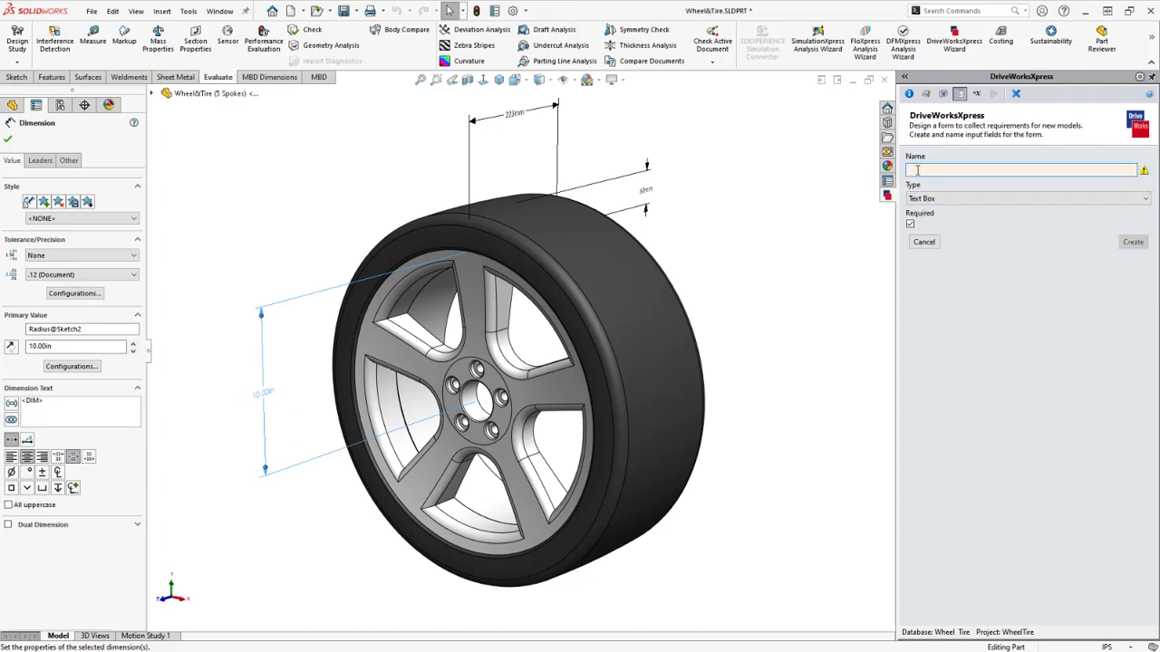
pyautogui.write('Tire')
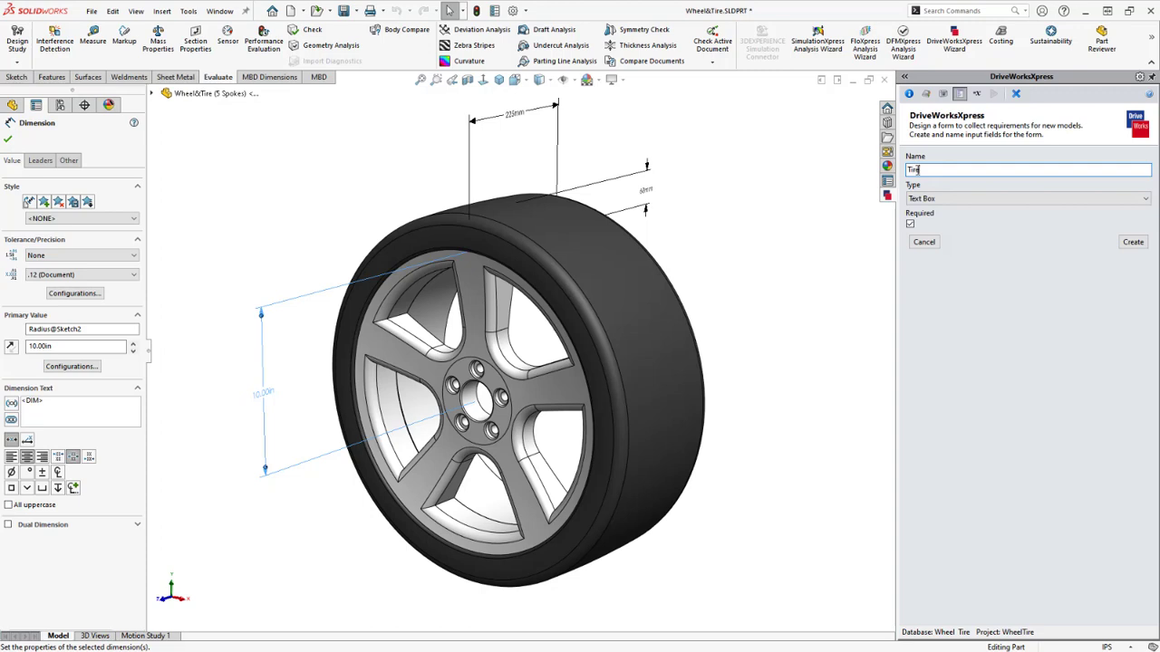
pyautogui.write(' Wall as Percentage of Width MM')
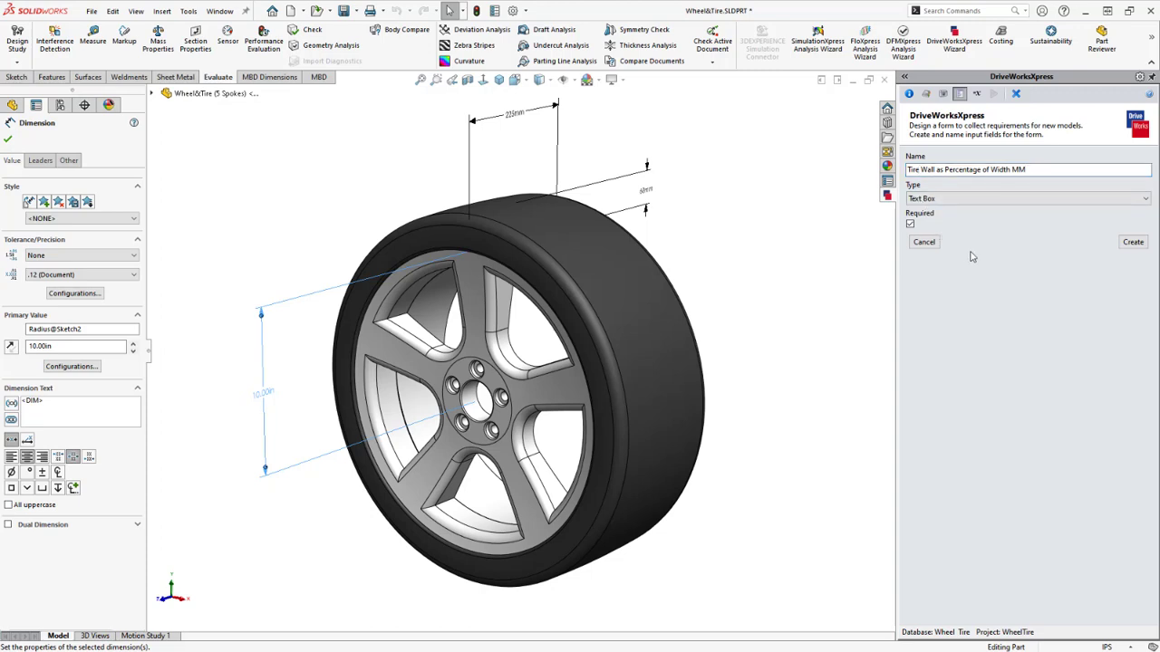
pyautogui.click(908, 169)
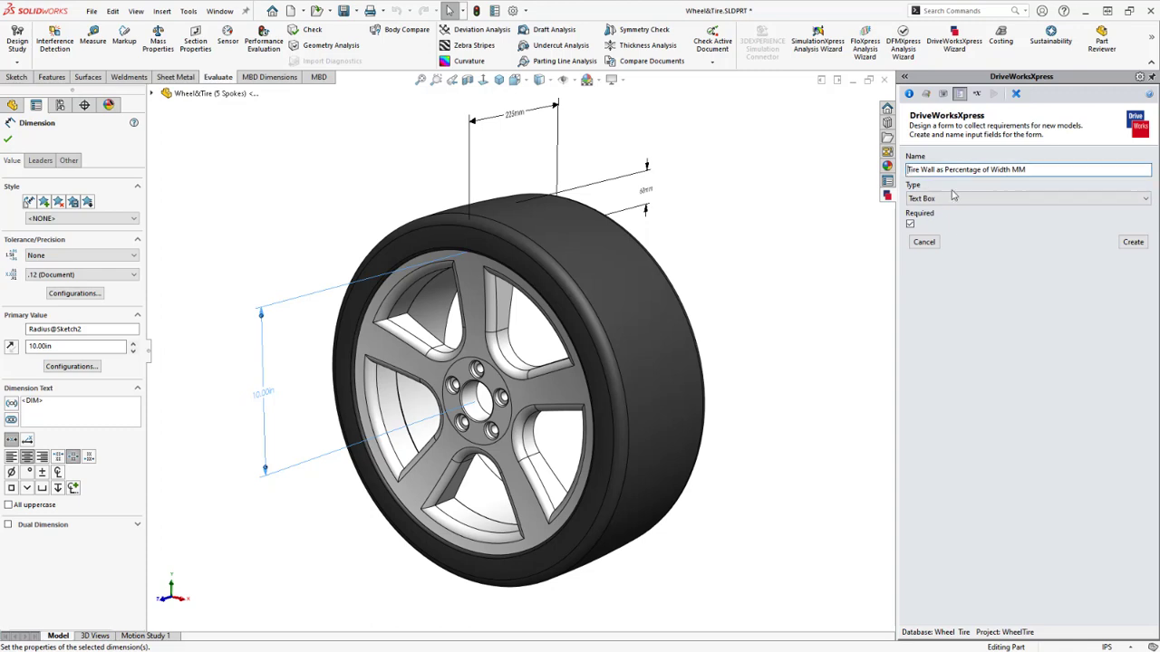
pyautogui.write('1')
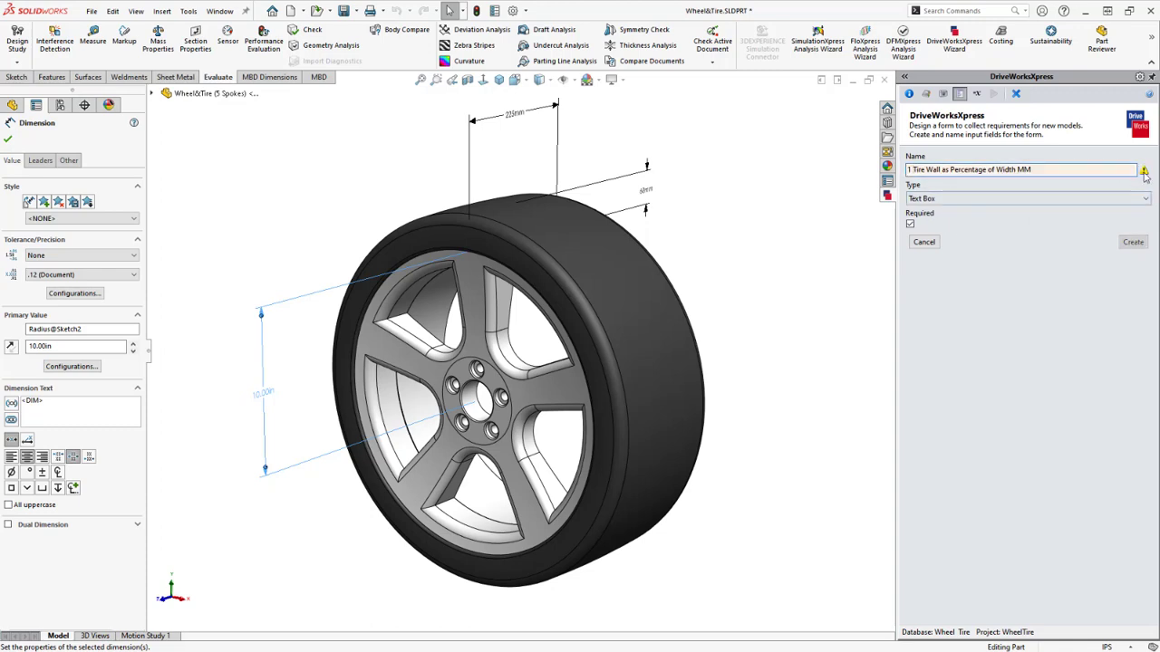
pyautogui.moveTo(1145, 172)
pyautogui.press('BackSpace')
pyautogui.press('BackSpace')
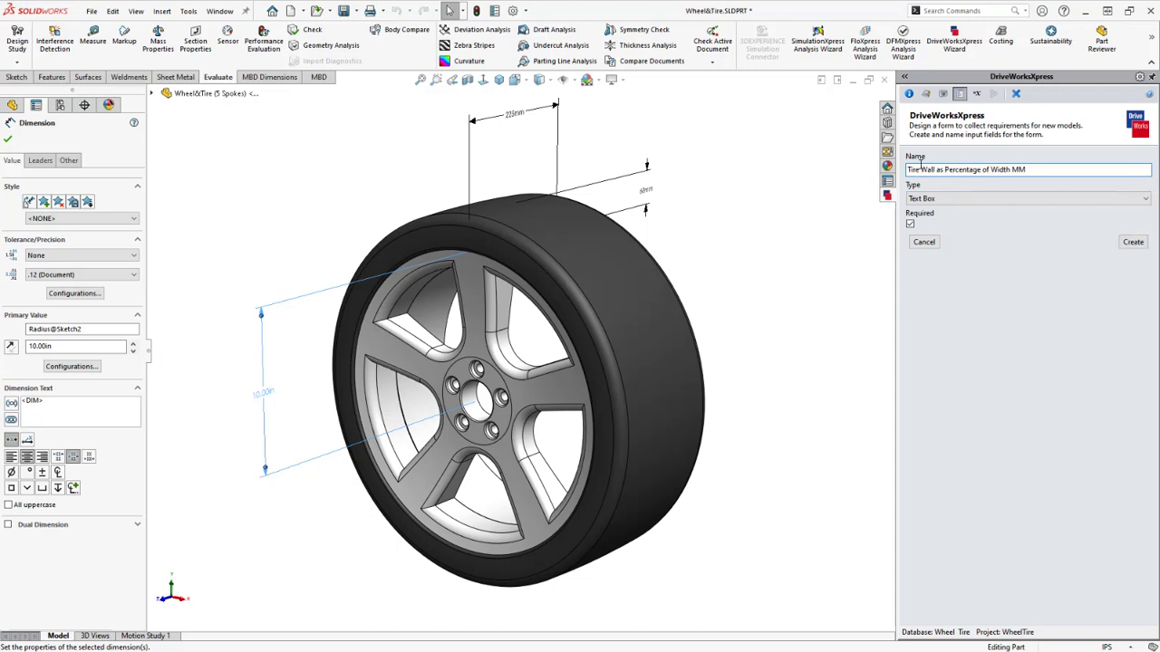
# Make it a spin button from 15 to 80 in steps of 5 and create it
pyautogui.click(957, 199)
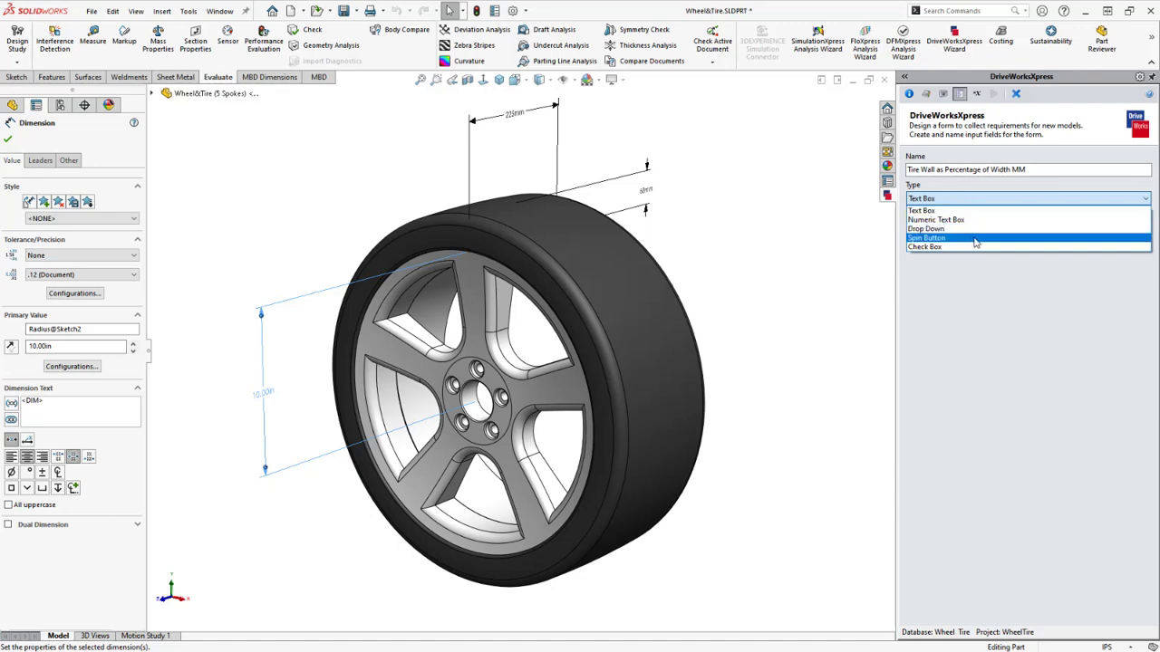
pyautogui.click(975, 239)
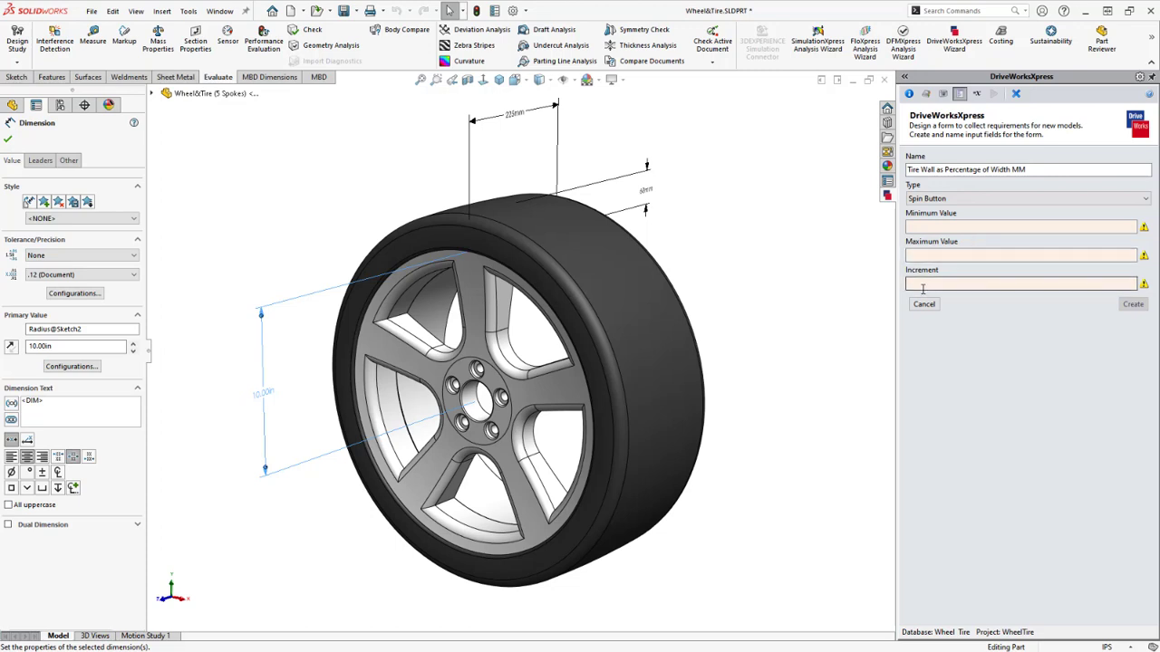
pyautogui.click(929, 227)
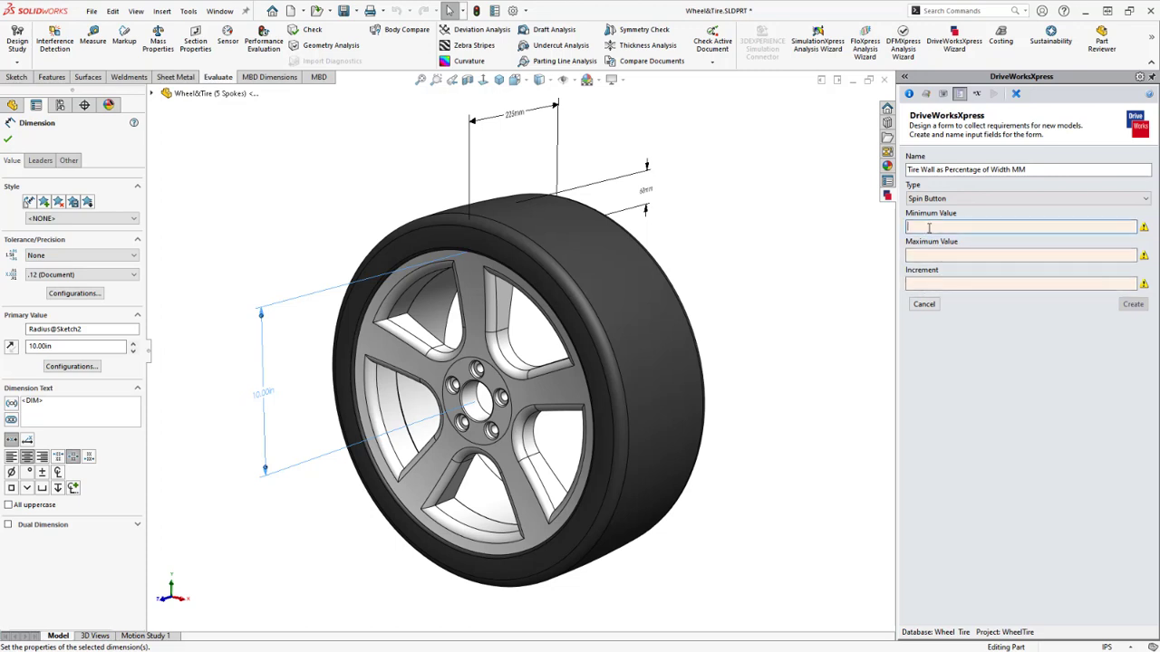
pyautogui.write('15')
pyautogui.click(909, 257)
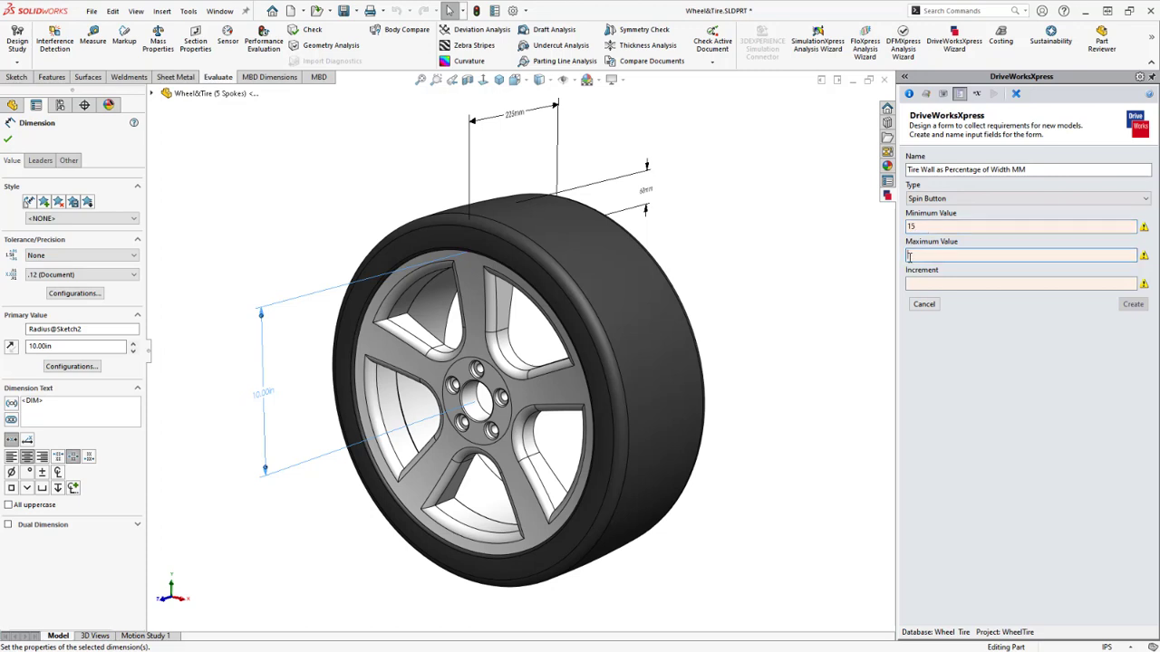
pyautogui.write('90')
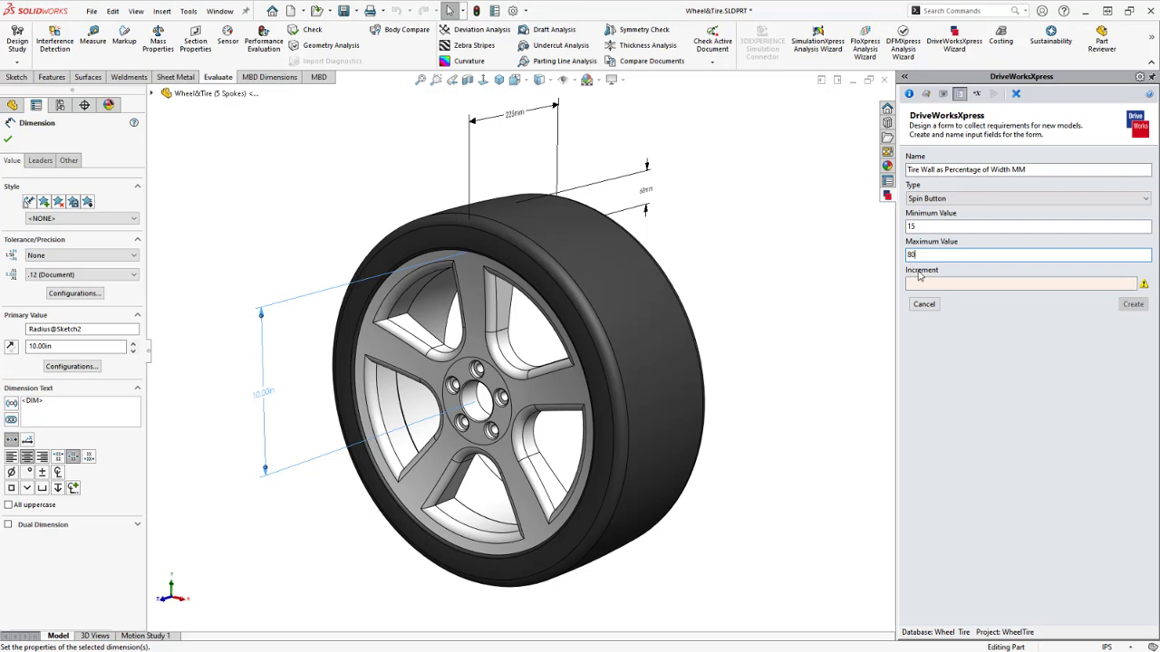
pyautogui.click(922, 281)
pyautogui.write('5')
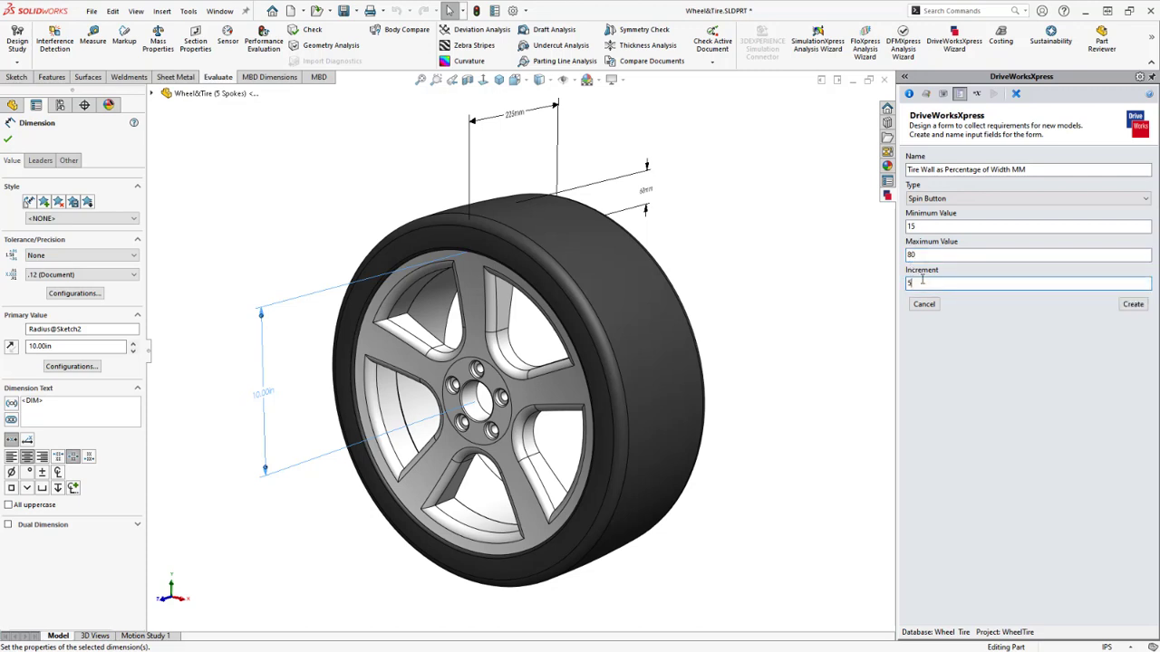
pyautogui.click(1132, 304)
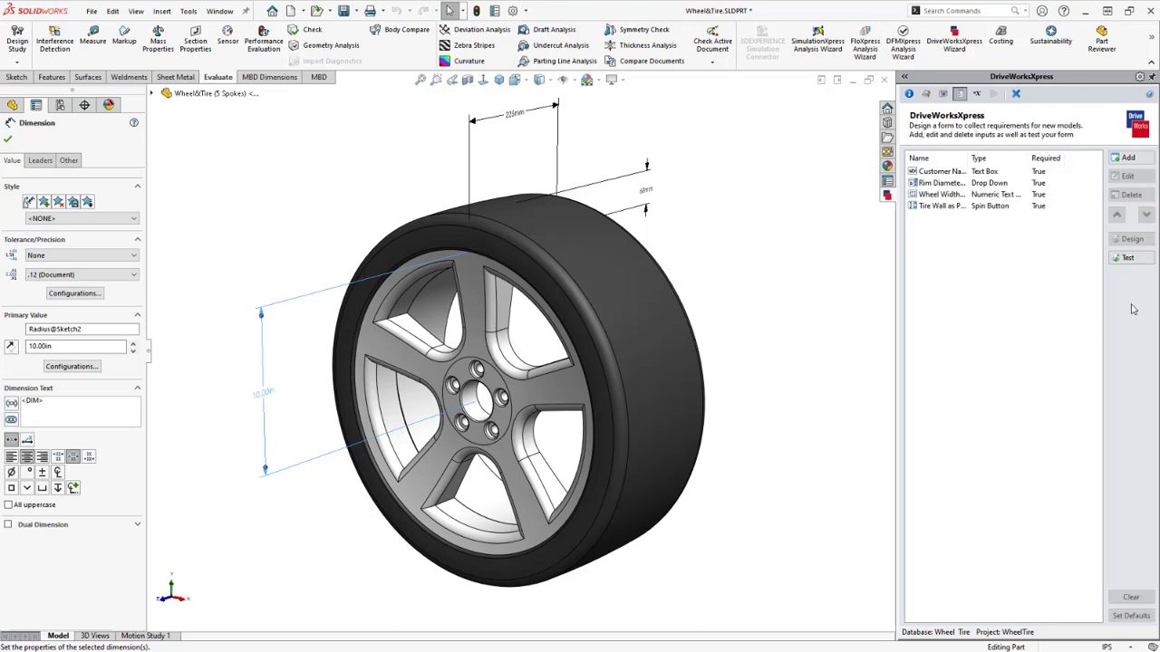
pyautogui.click(1012, 207)
pyautogui.click(1115, 259)
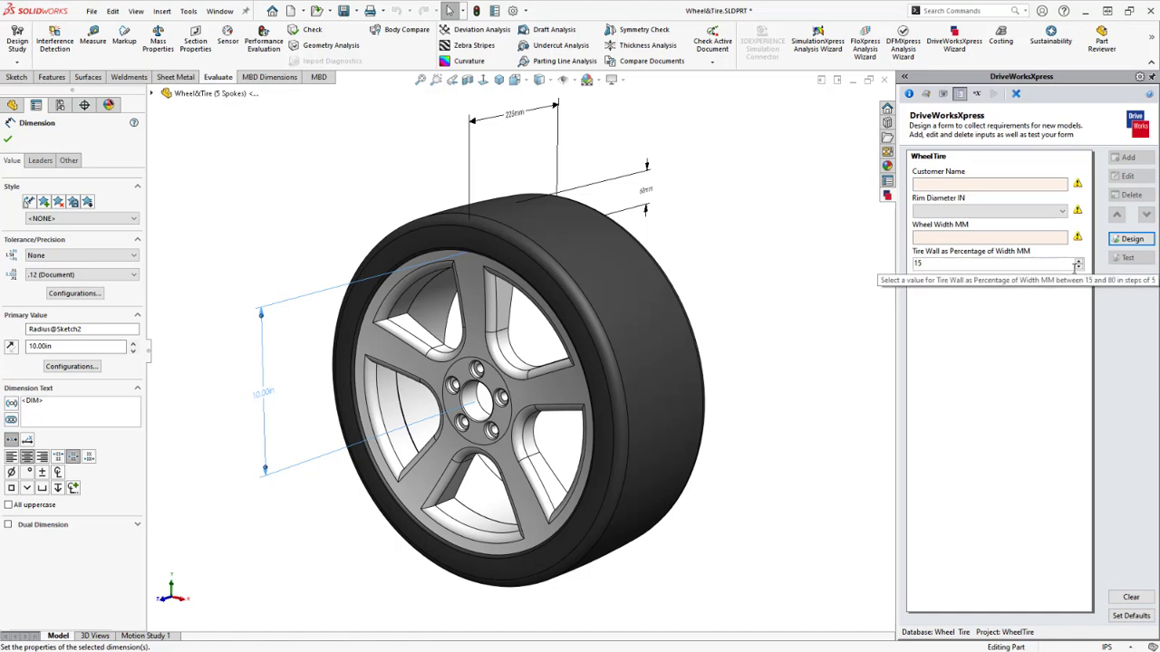
pyautogui.click(1078, 261)
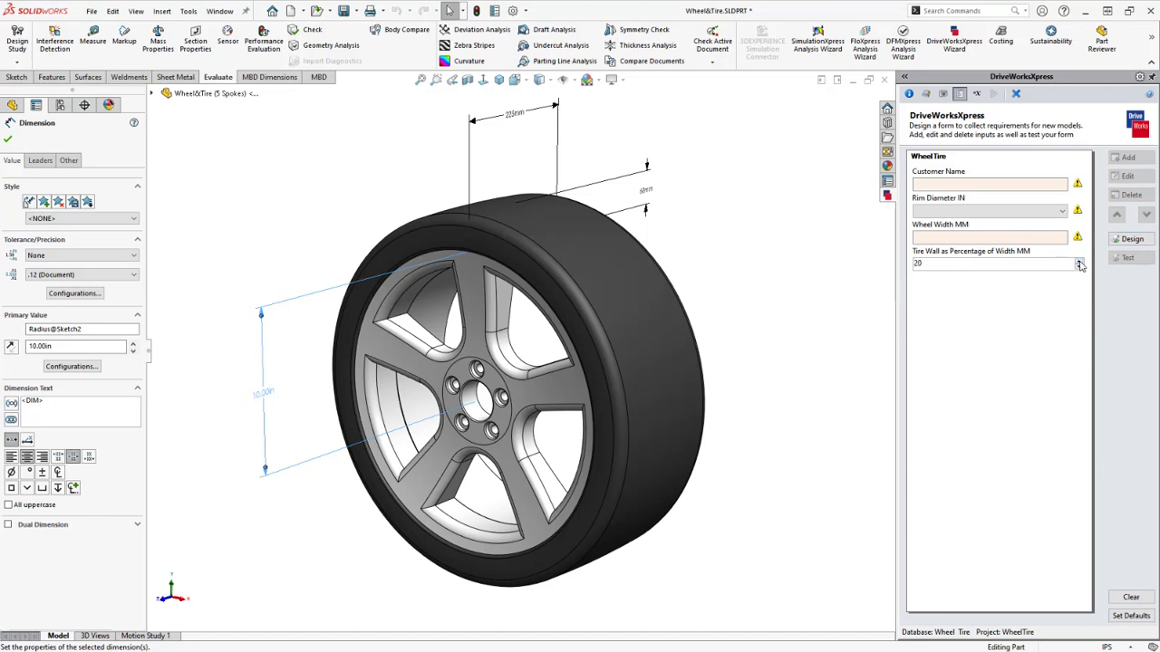
pyautogui.click(1078, 262)
pyautogui.click(1079, 268)
pyautogui.moveTo(927, 266); pyautogui.dragTo(910, 264)
pyautogui.write('32')
pyautogui.click(1079, 261)
pyautogui.click(1131, 239)
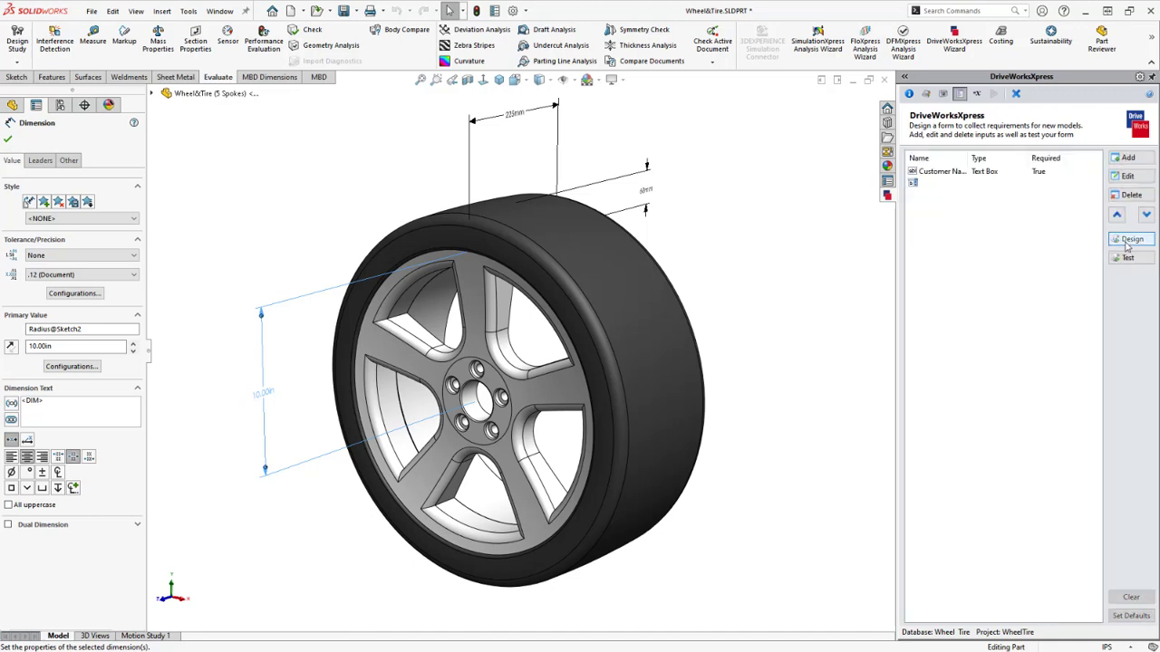
# Add a 'Use 9 Spoke Pattern' check box input to the form
pyautogui.click(1129, 159)
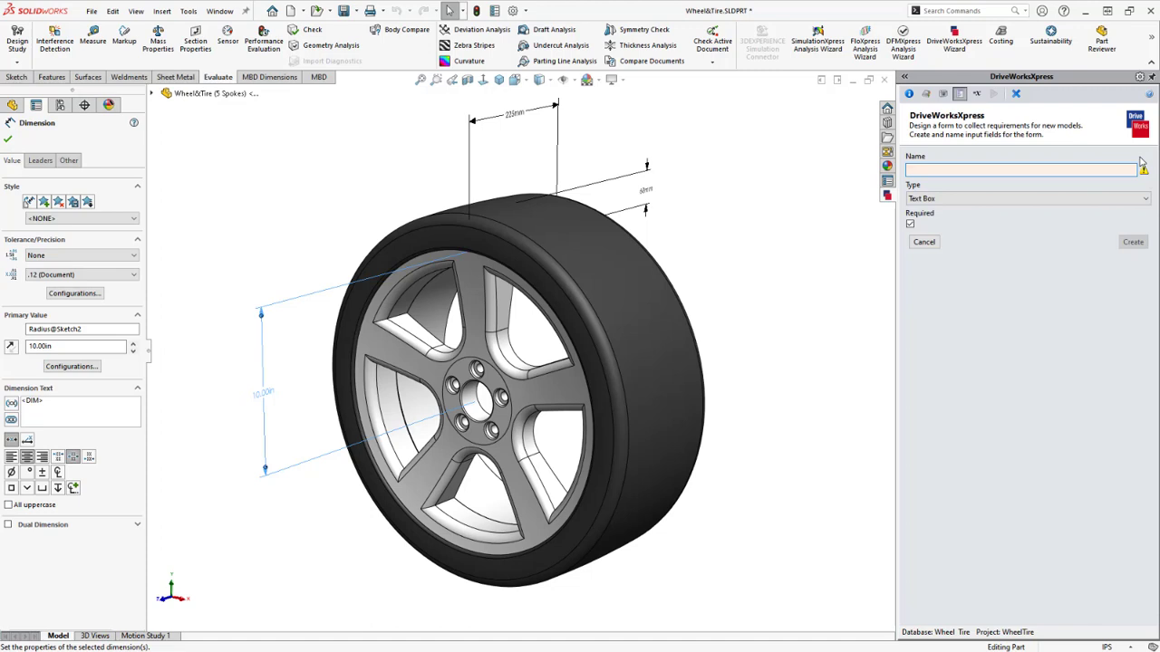
pyautogui.write('Use')
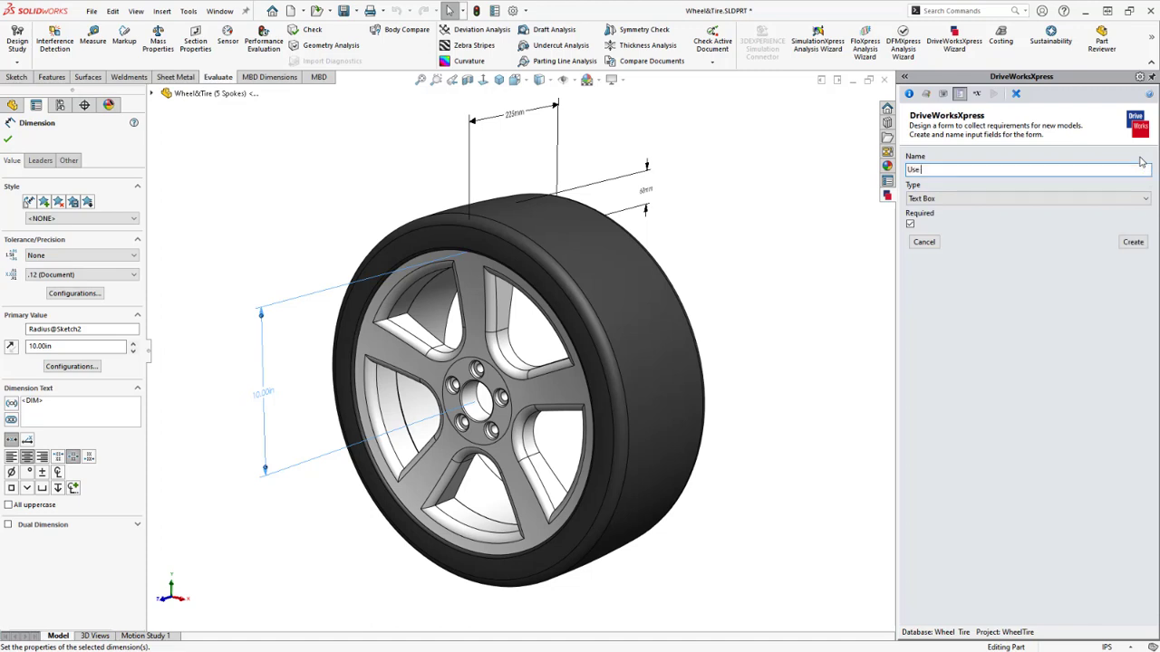
pyautogui.write(' S Spoke Pattern')
pyautogui.click(1120, 197)
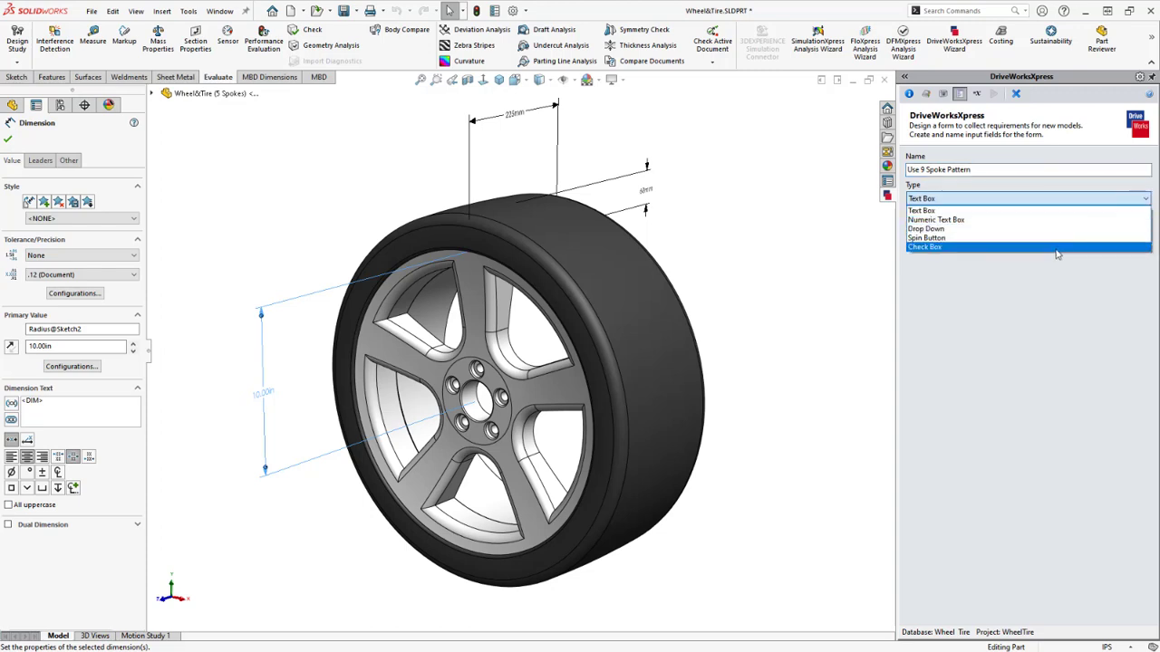
pyautogui.click(1057, 252)
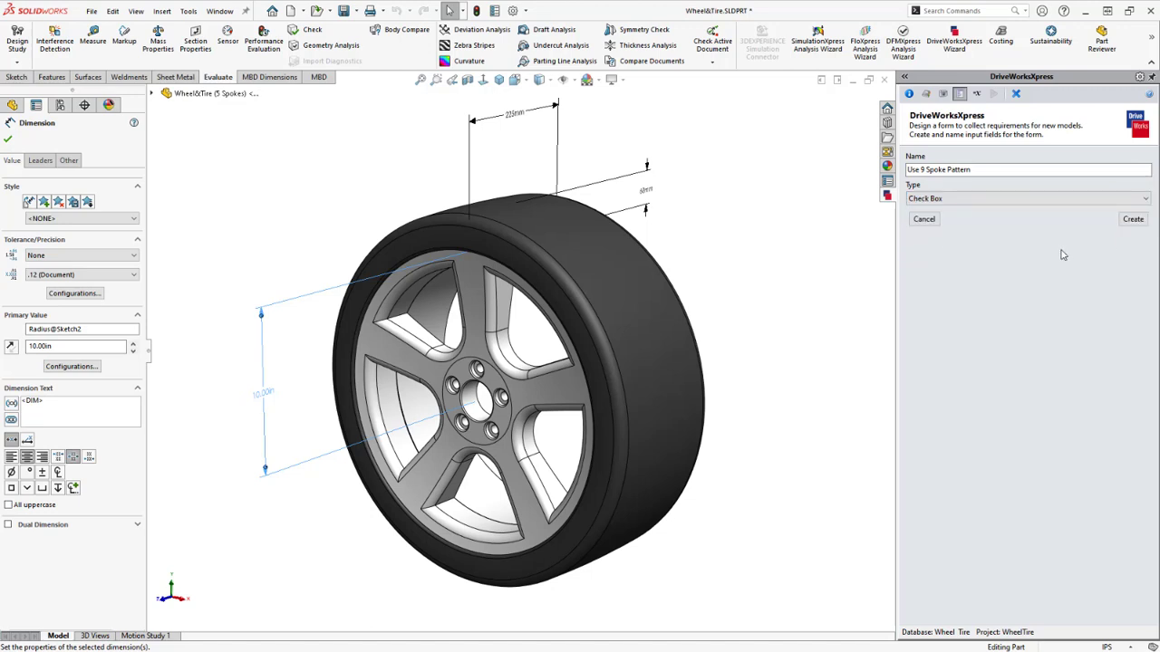
pyautogui.click(1134, 221)
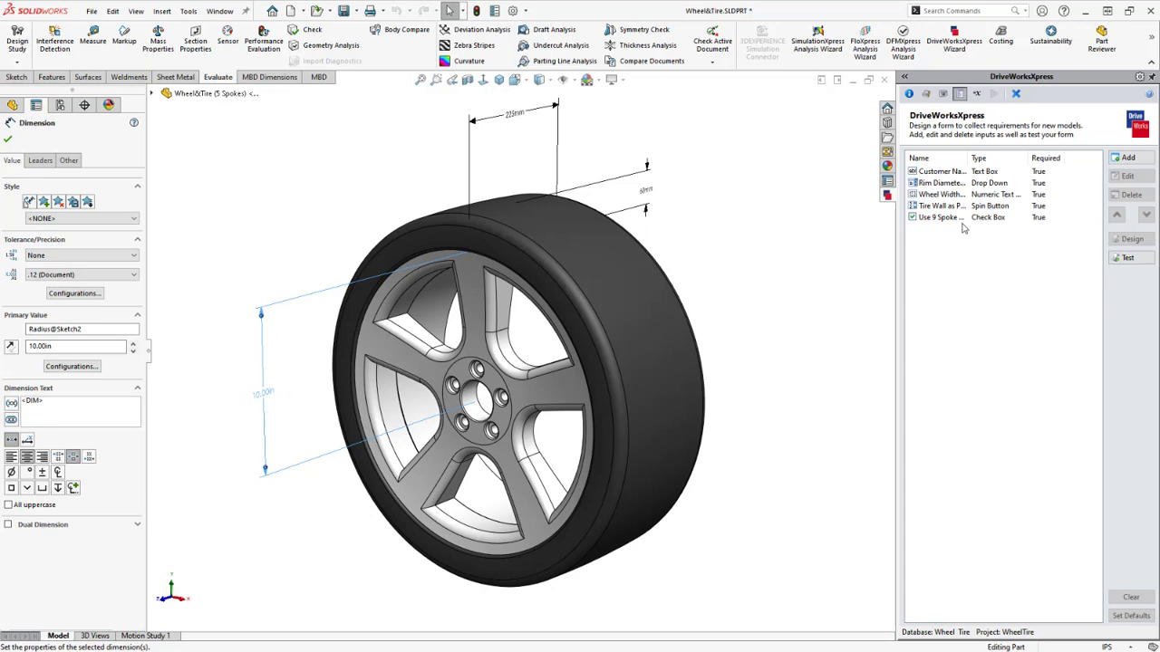
pyautogui.click(953, 220)
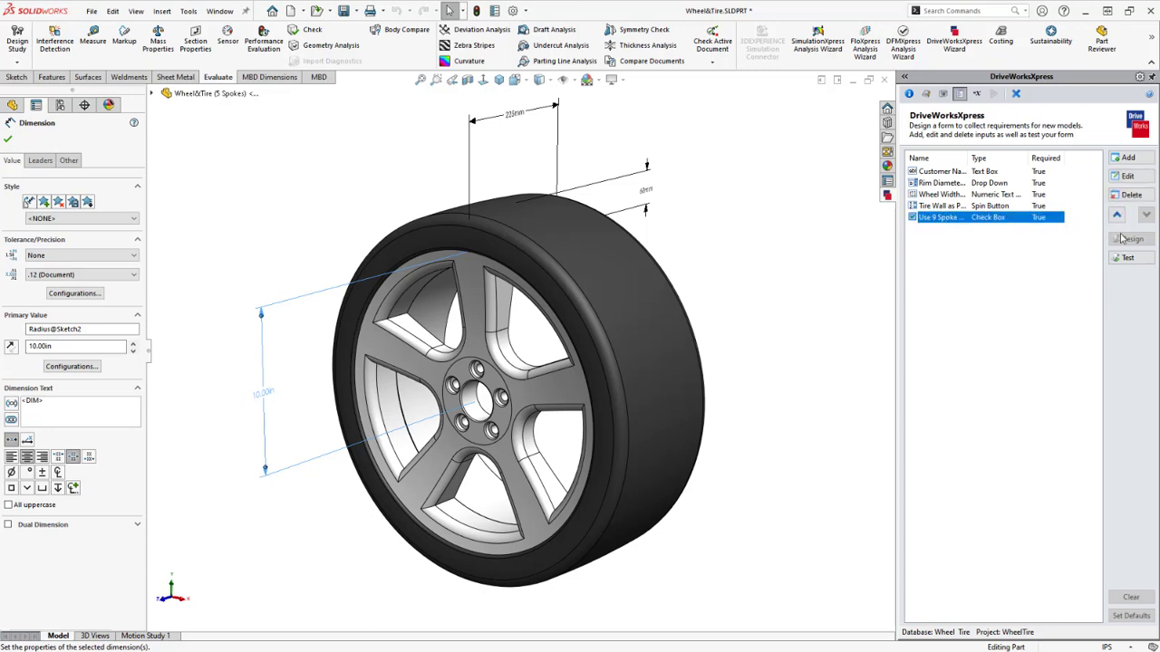
# Test the form with Use 9 Spoke Pattern ticked, then return to the inputs list
pyautogui.click(1144, 260)
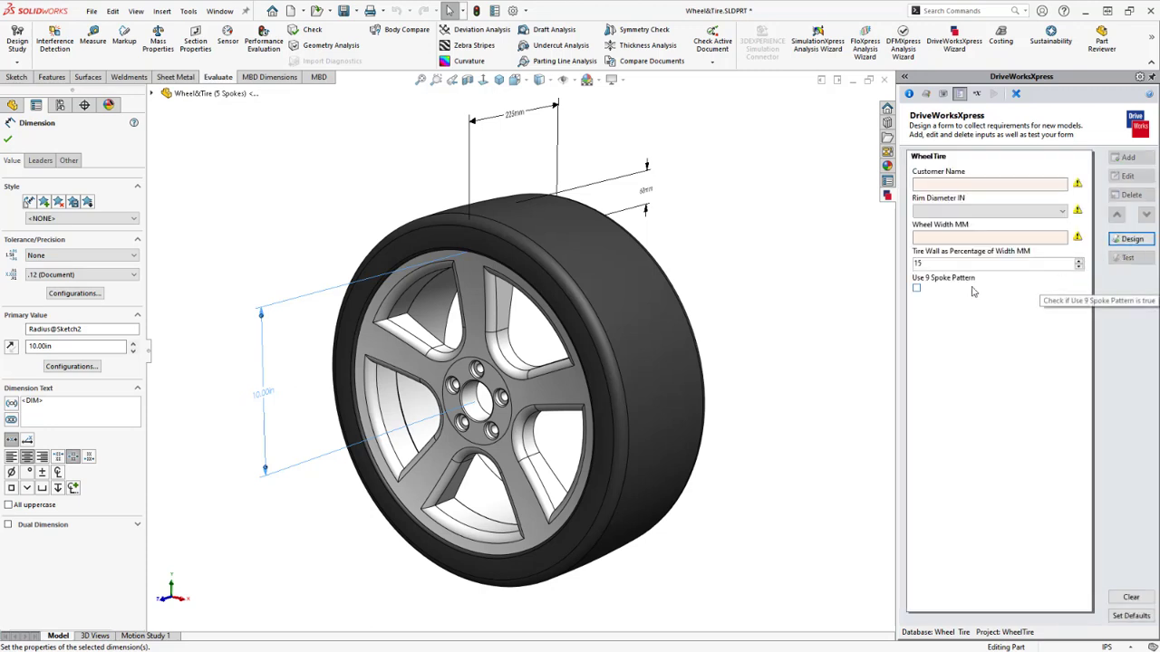
pyautogui.click(917, 288)
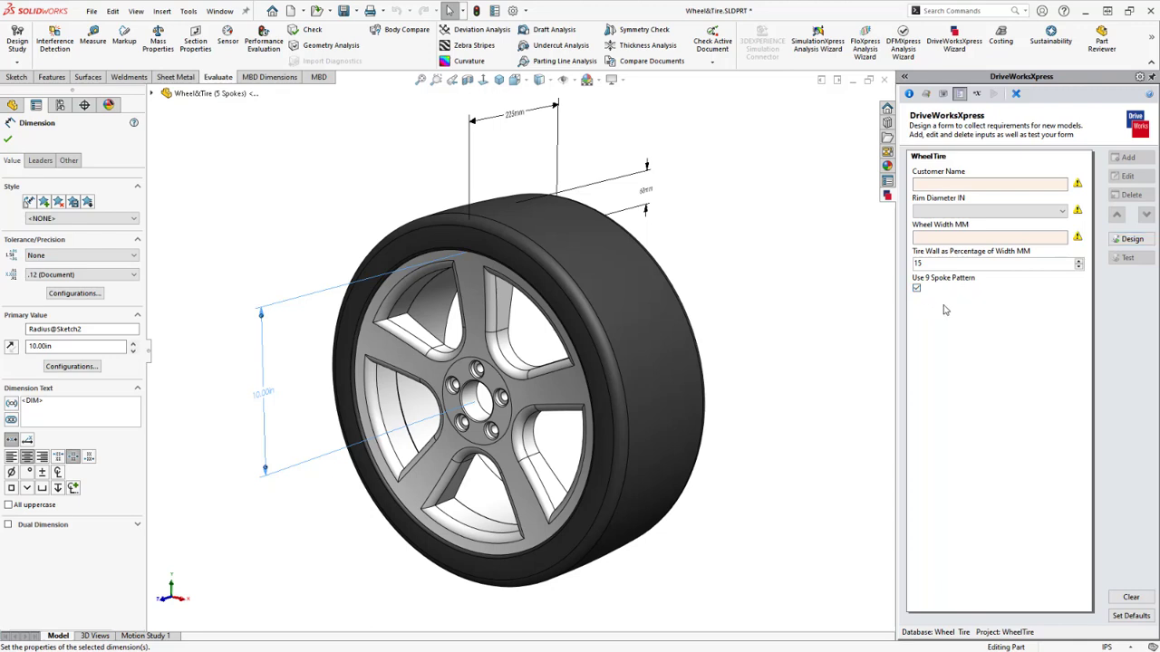
pyautogui.click(1132, 239)
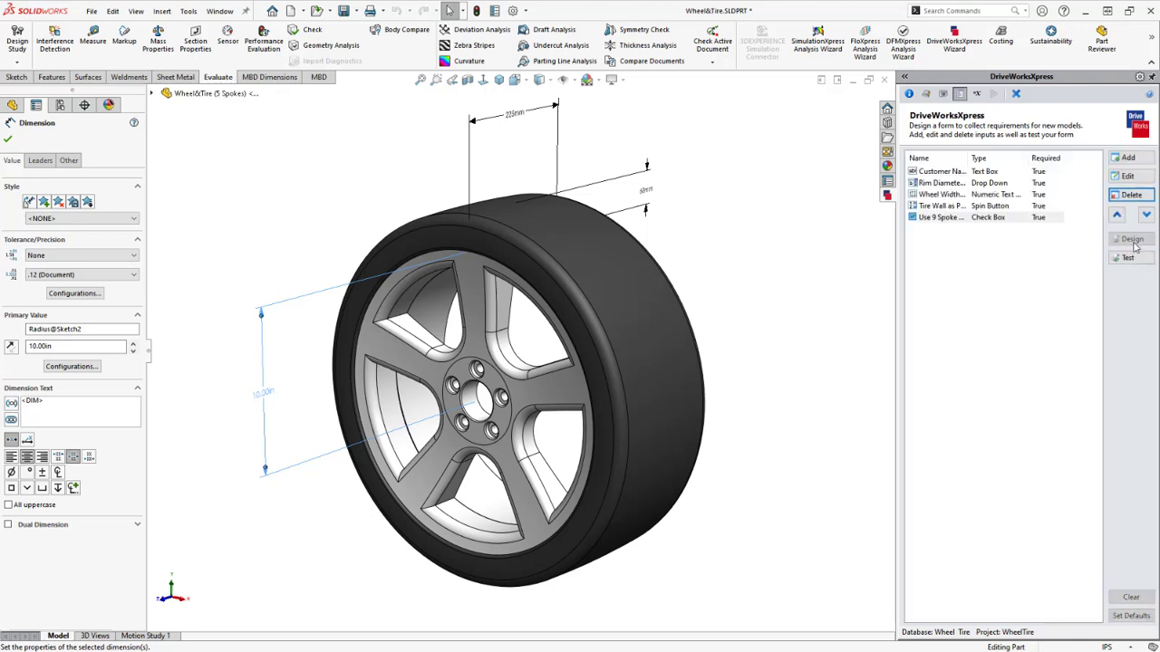
# Add a Version Number numeric text box input accepting values from 1 to 1000
pyautogui.click(1128, 158)
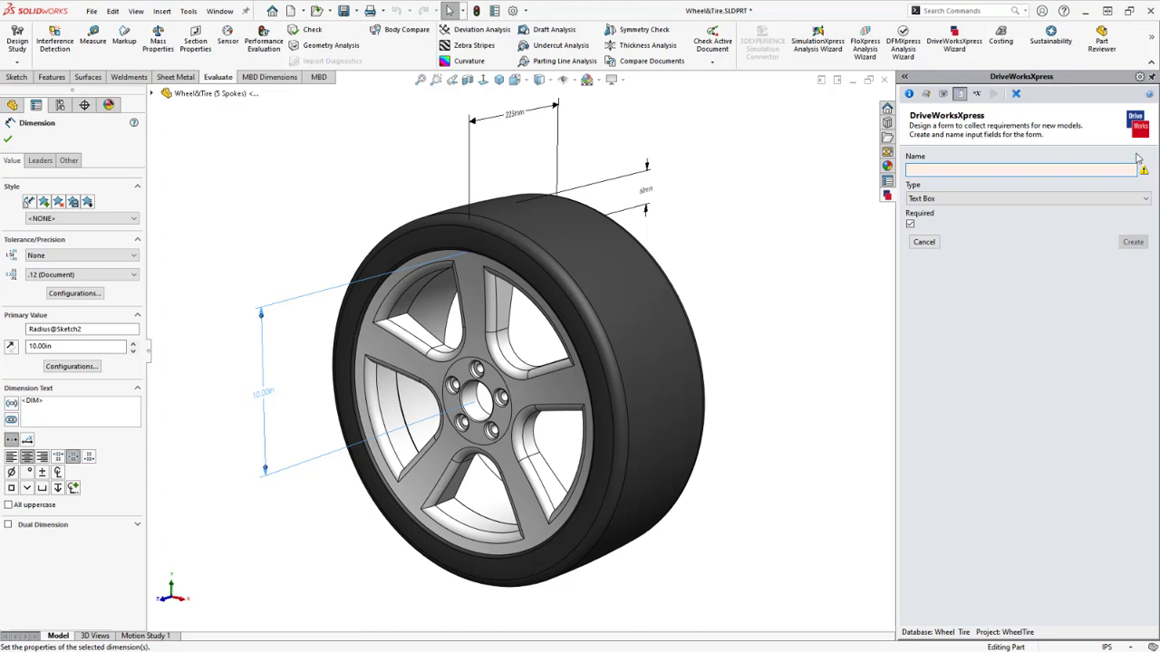
pyautogui.write('Ver')
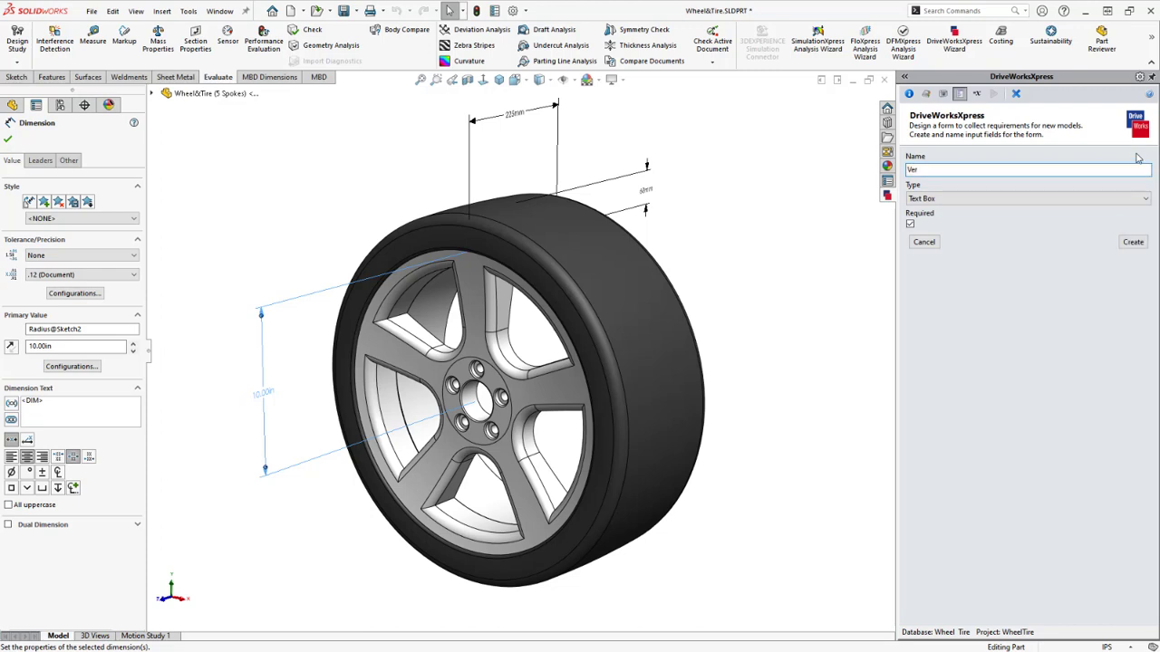
pyautogui.write('sion Number')
pyautogui.click(1138, 198)
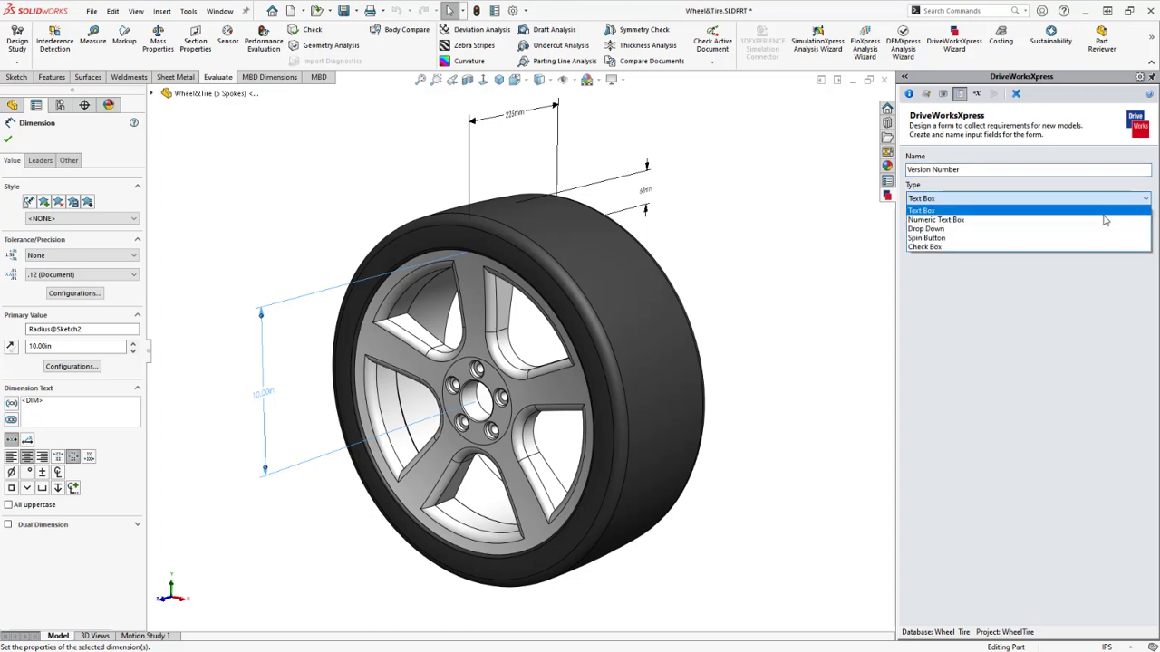
pyautogui.click(1096, 221)
pyautogui.click(974, 249)
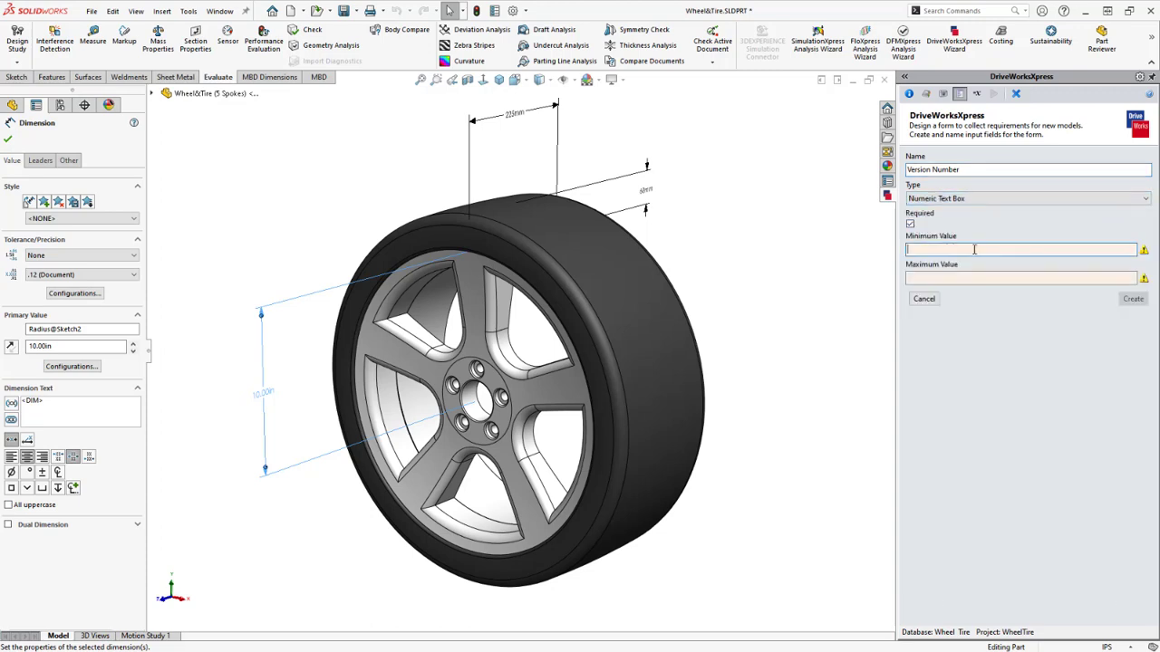
pyautogui.write('1')
pyautogui.click(935, 276)
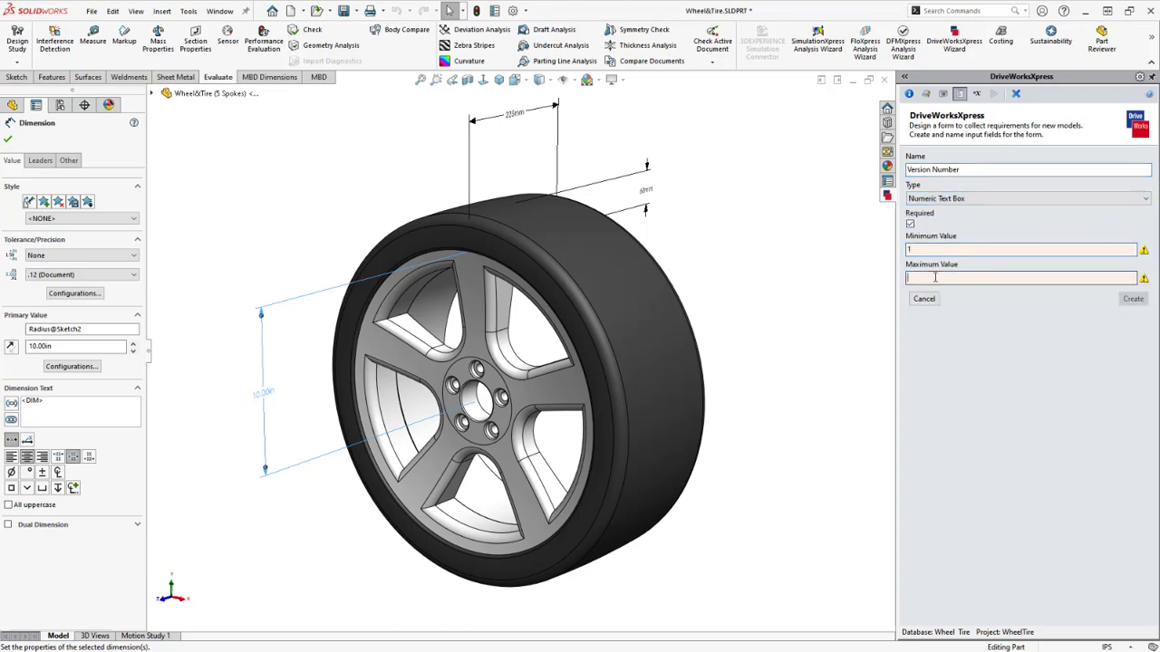
pyautogui.write('1000')
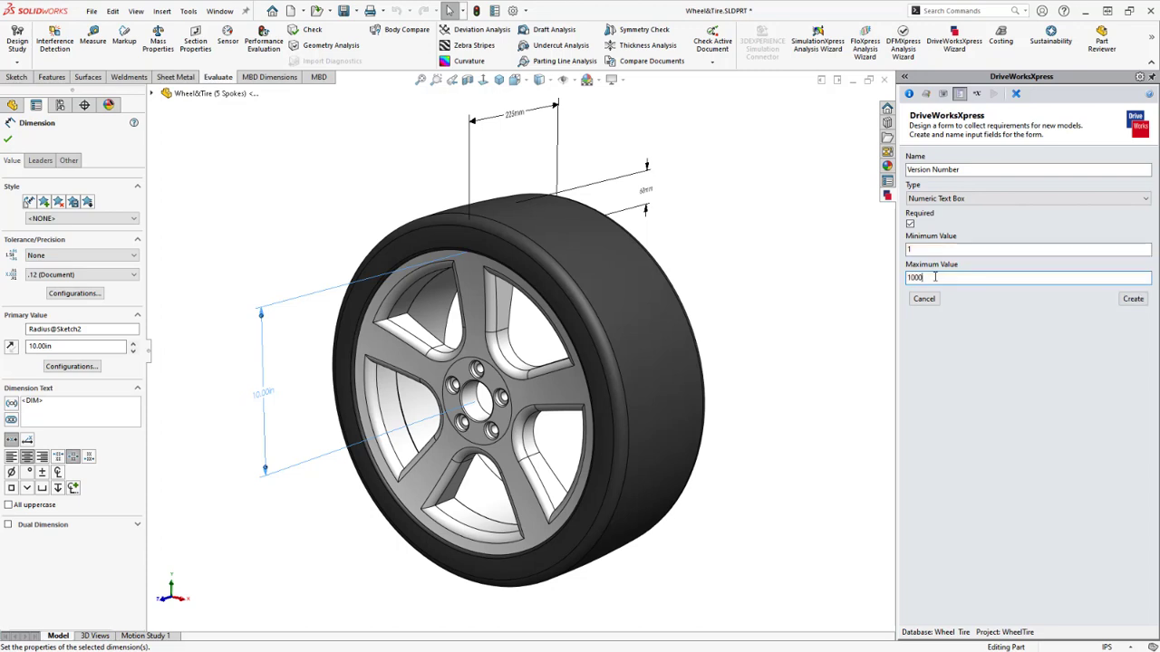
pyautogui.click(1133, 299)
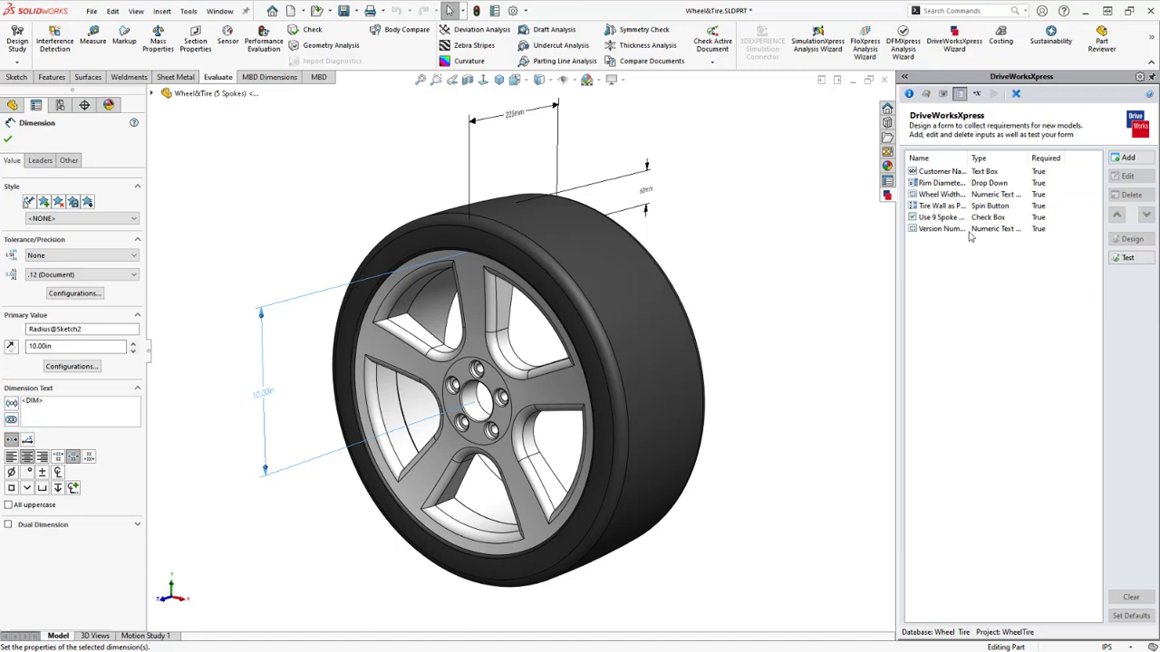
# In the test form enter a placeholder name, rim 18, width 200, tire wall 40, version 1; set as defaults
pyautogui.click(1130, 260)
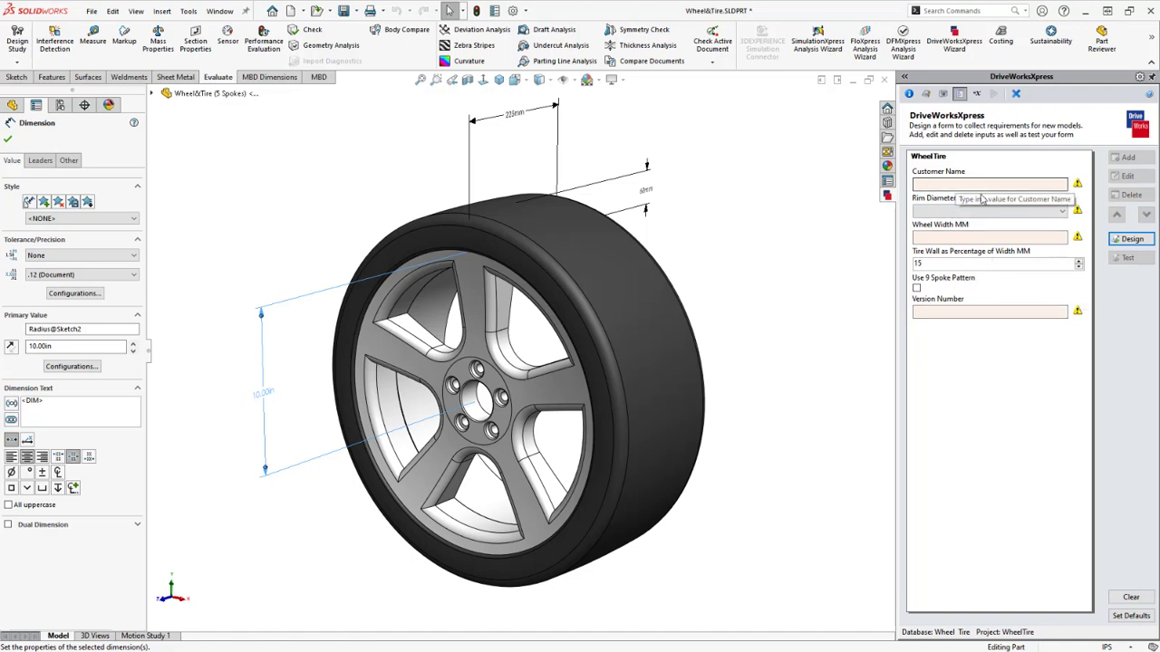
pyautogui.click(924, 183)
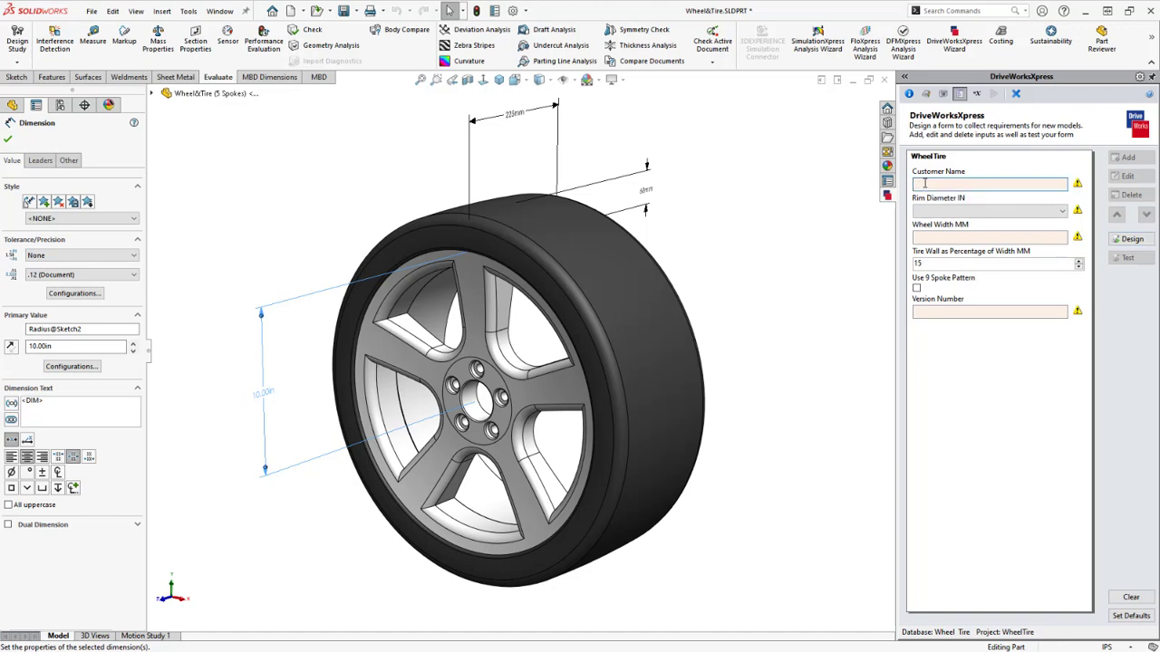
pyautogui.write('Your Name')
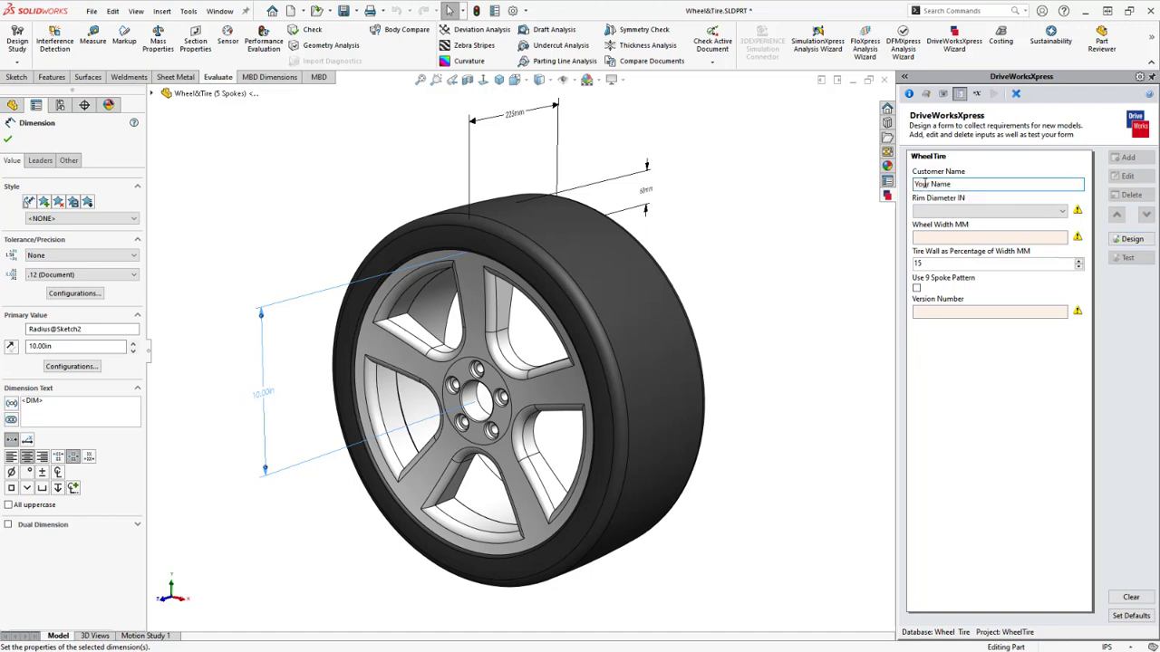
pyautogui.click(1061, 212)
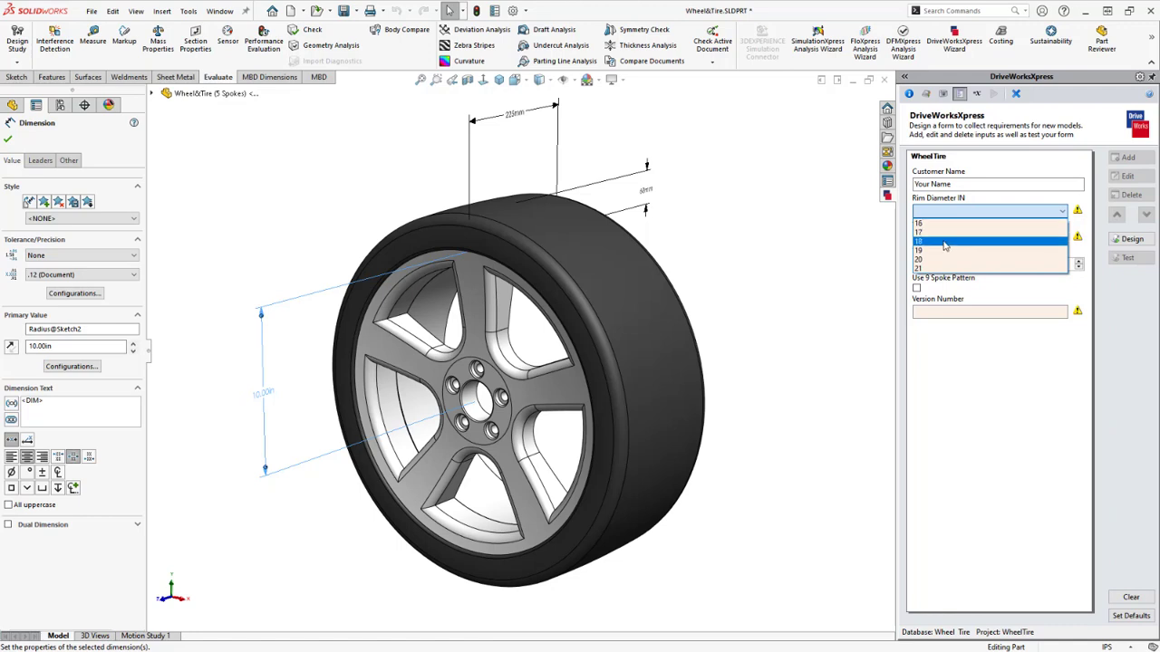
pyautogui.click(944, 243)
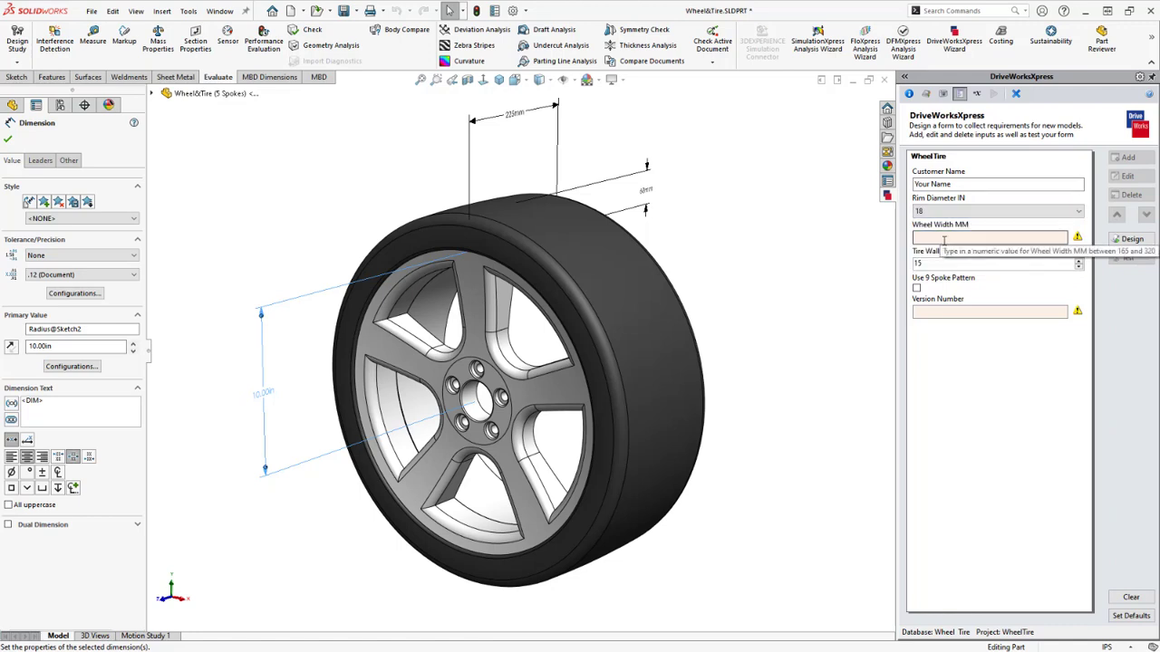
pyautogui.click(944, 238)
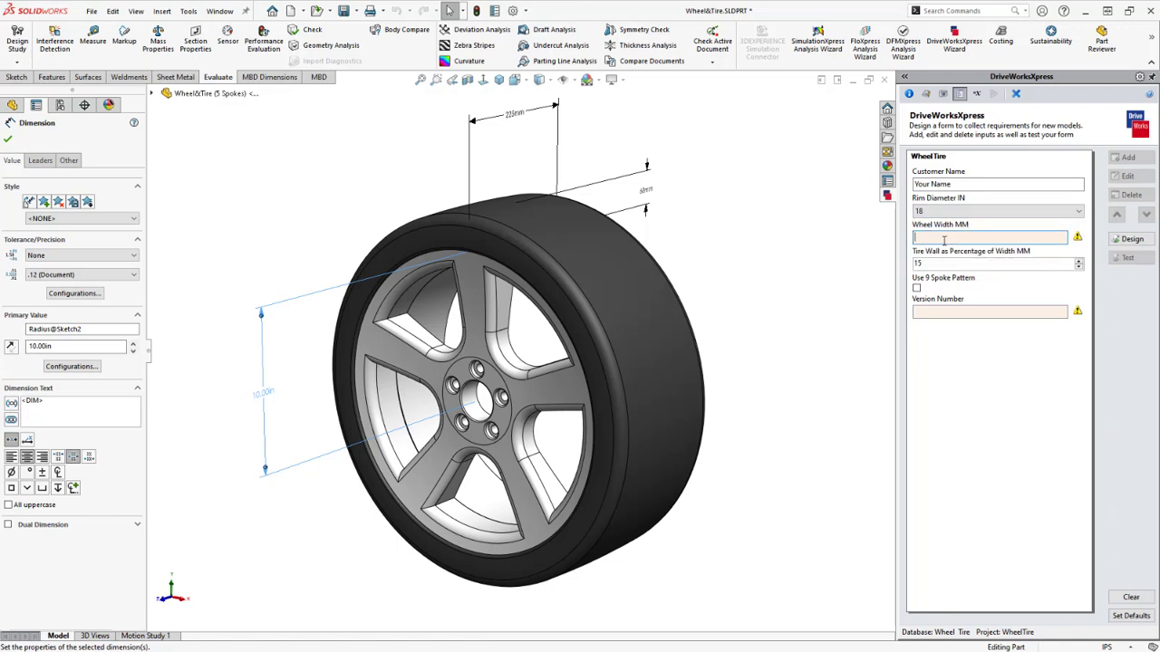
pyautogui.write('200')
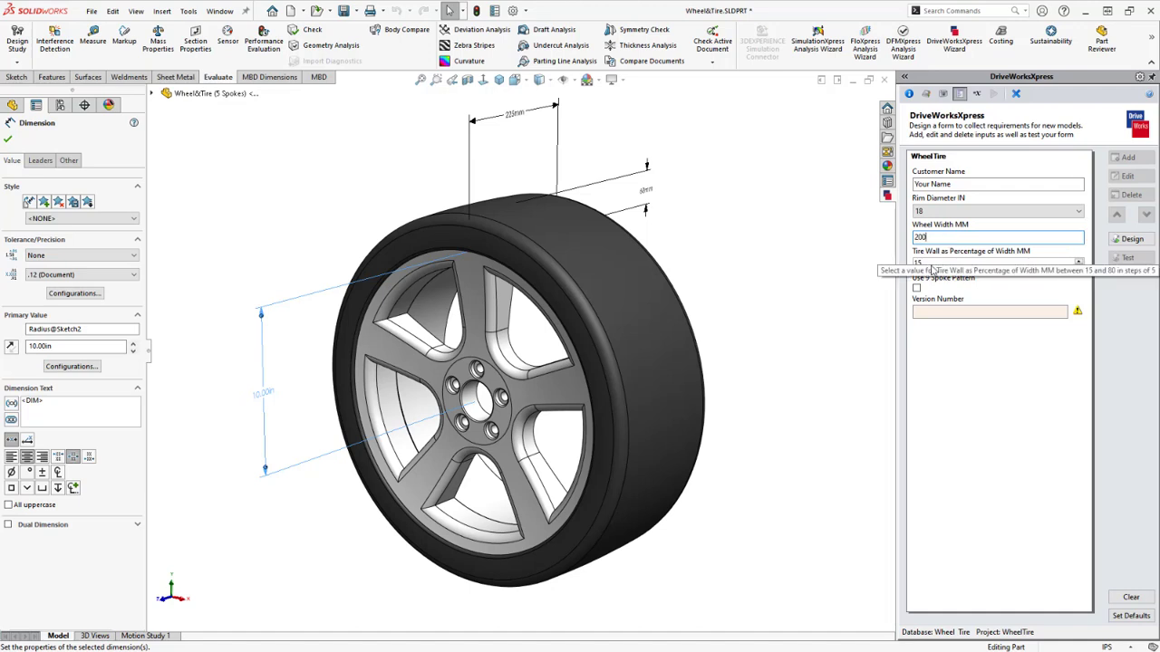
pyautogui.moveTo(929, 263); pyautogui.dragTo(913, 263)
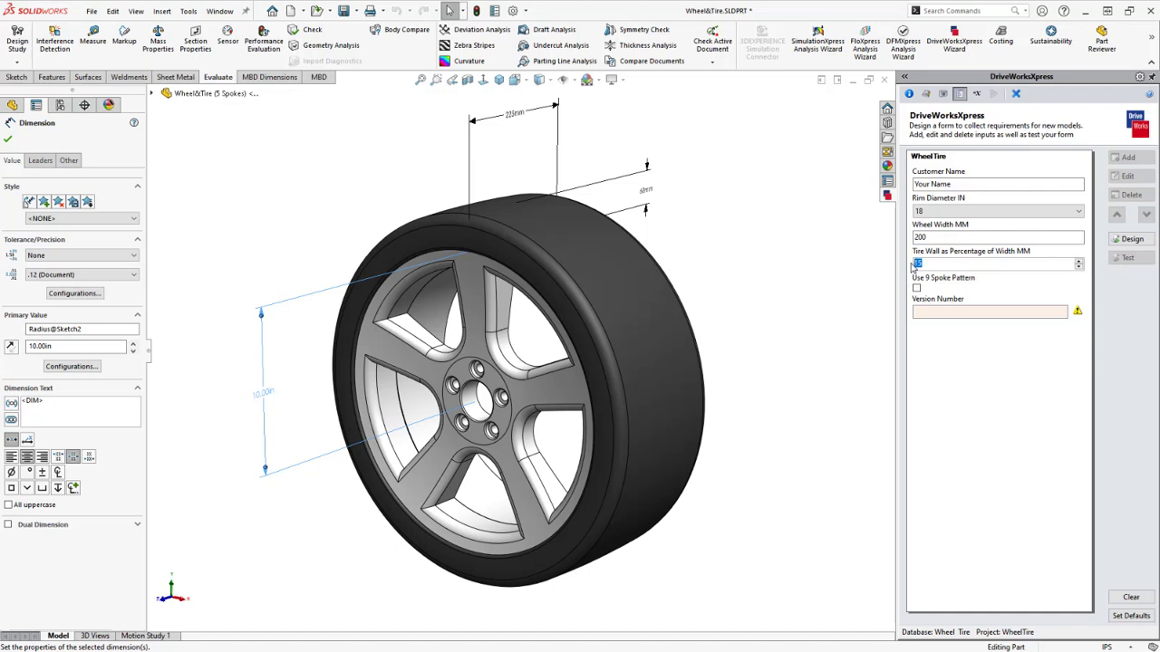
pyautogui.write('40')
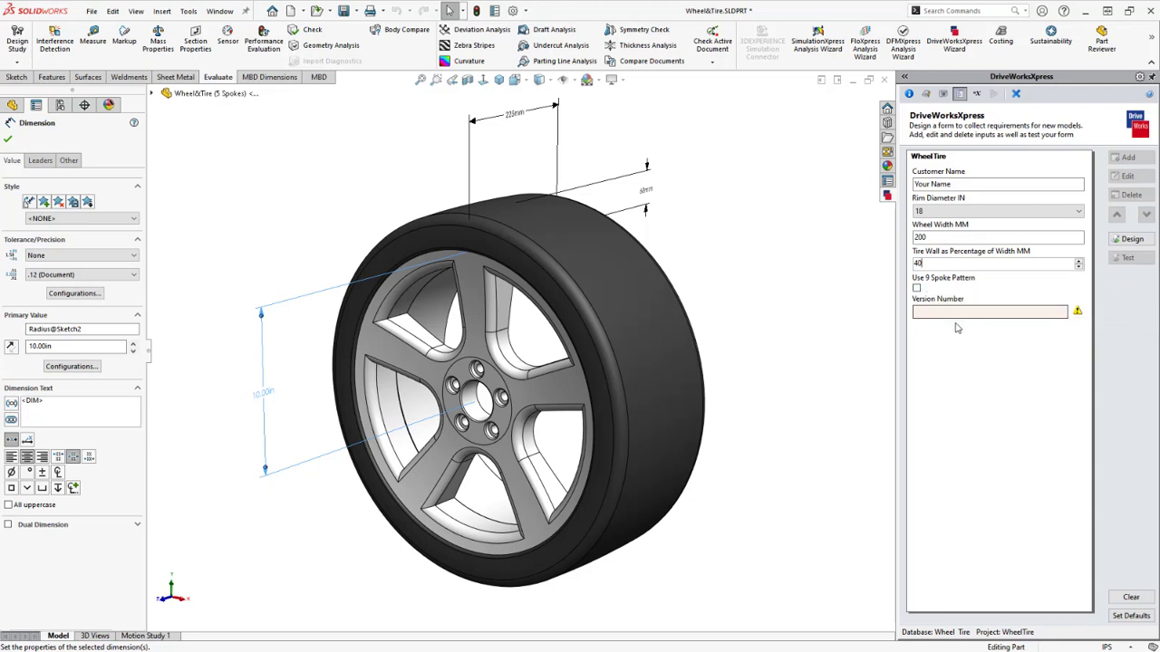
pyautogui.click(927, 314)
pyautogui.write('1')
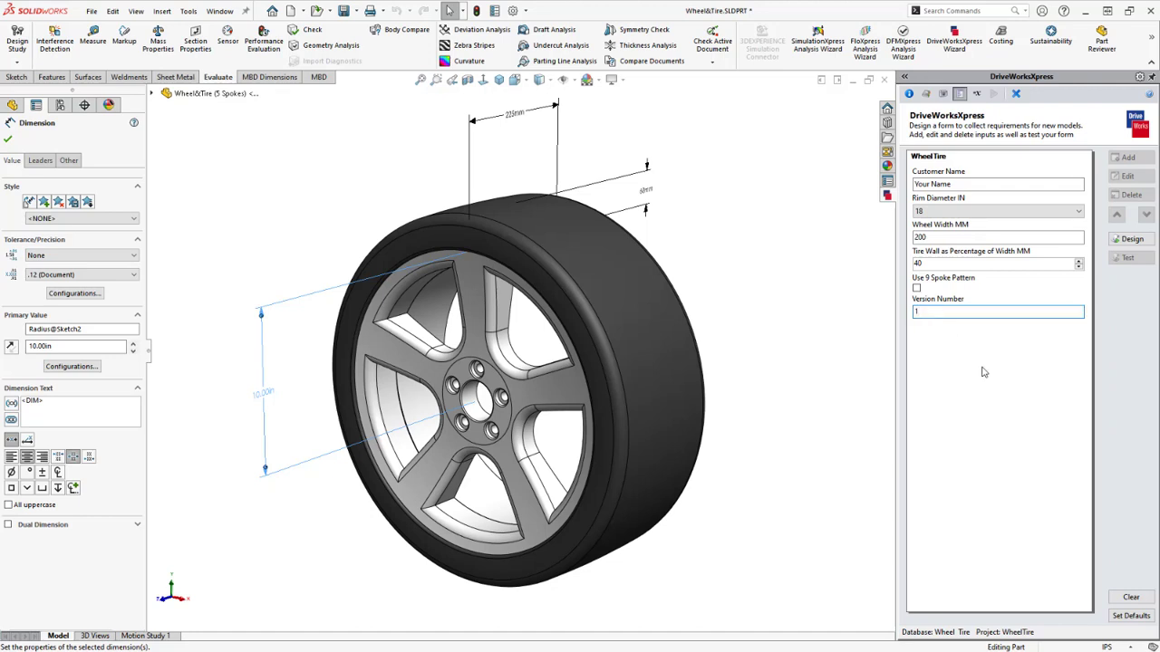
pyautogui.click(1151, 620)
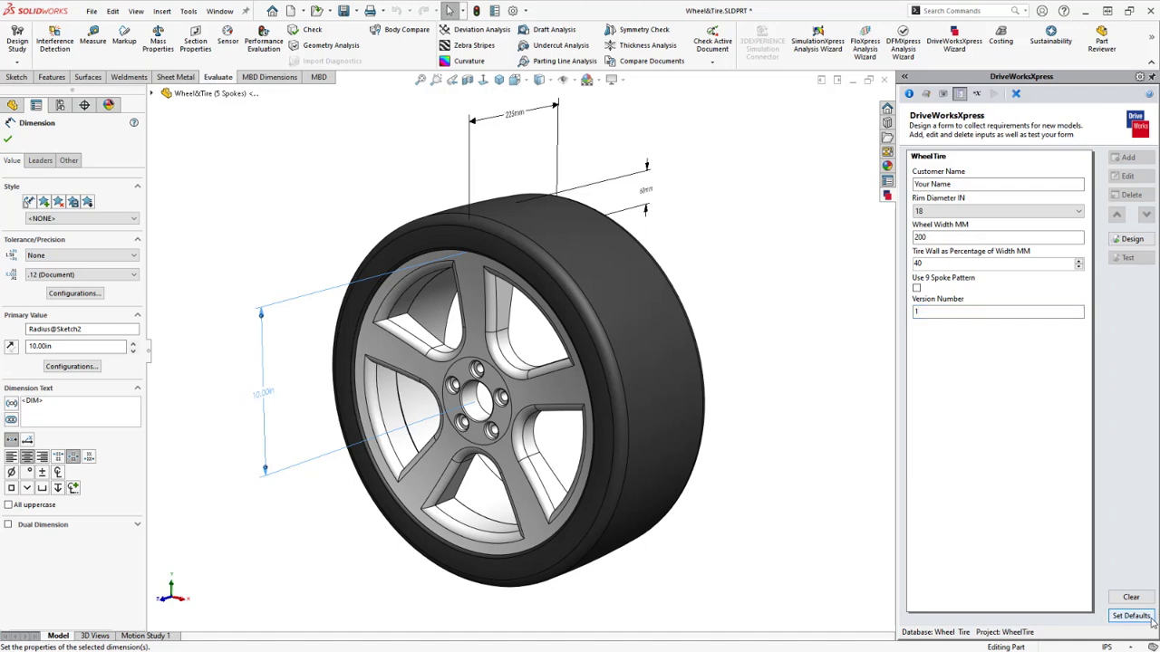
# Open the project's list of all rule types and widen the rule names column
pyautogui.click(978, 95)
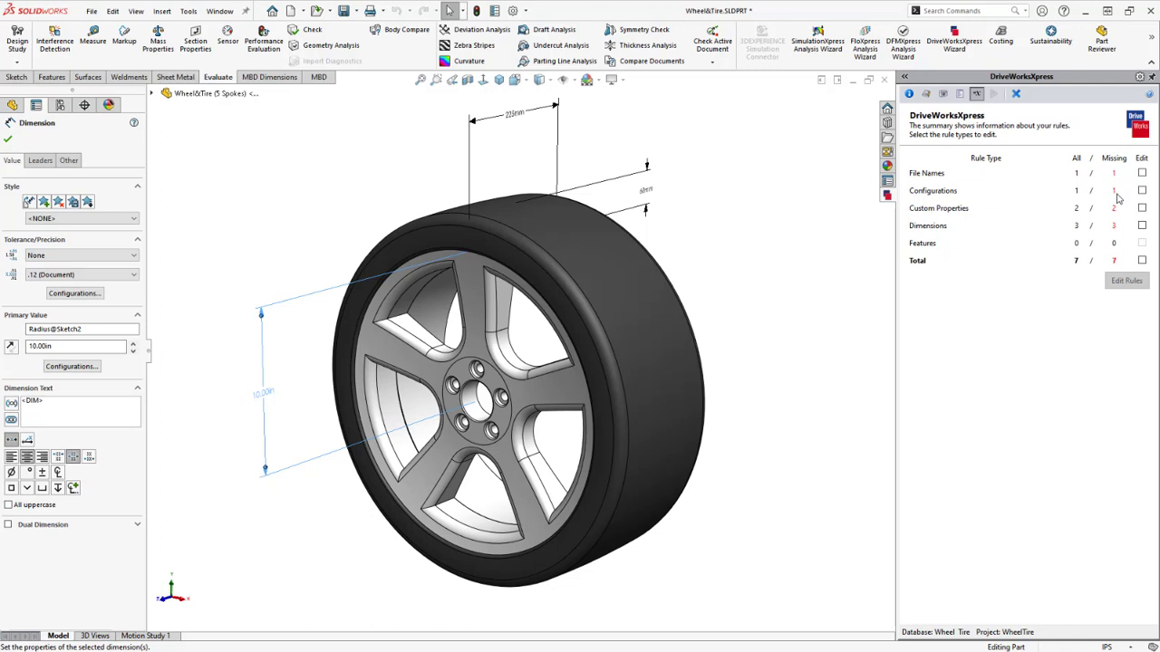
pyautogui.click(1141, 261)
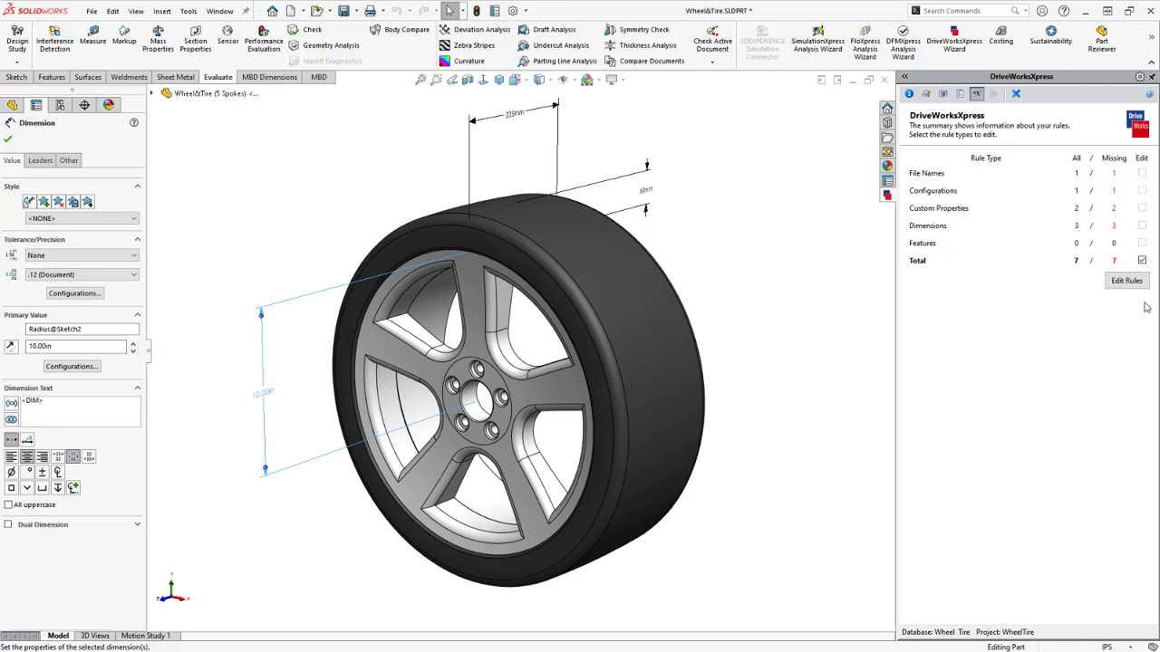
pyautogui.click(1124, 282)
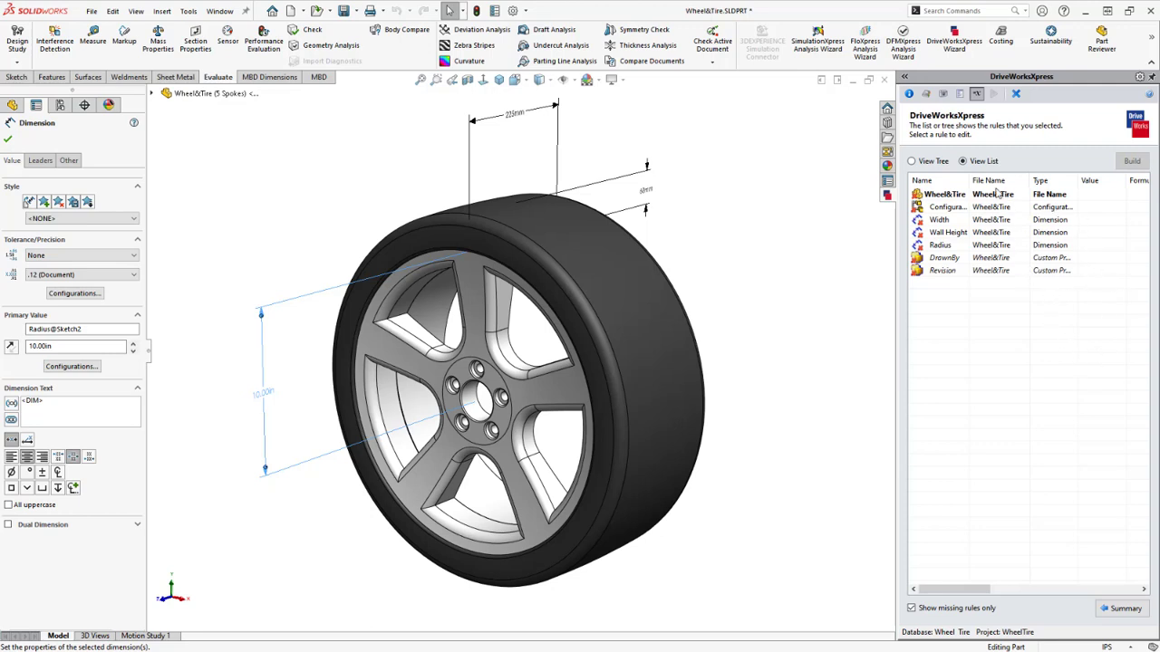
pyautogui.moveTo(968, 180); pyautogui.dragTo(1001, 181)
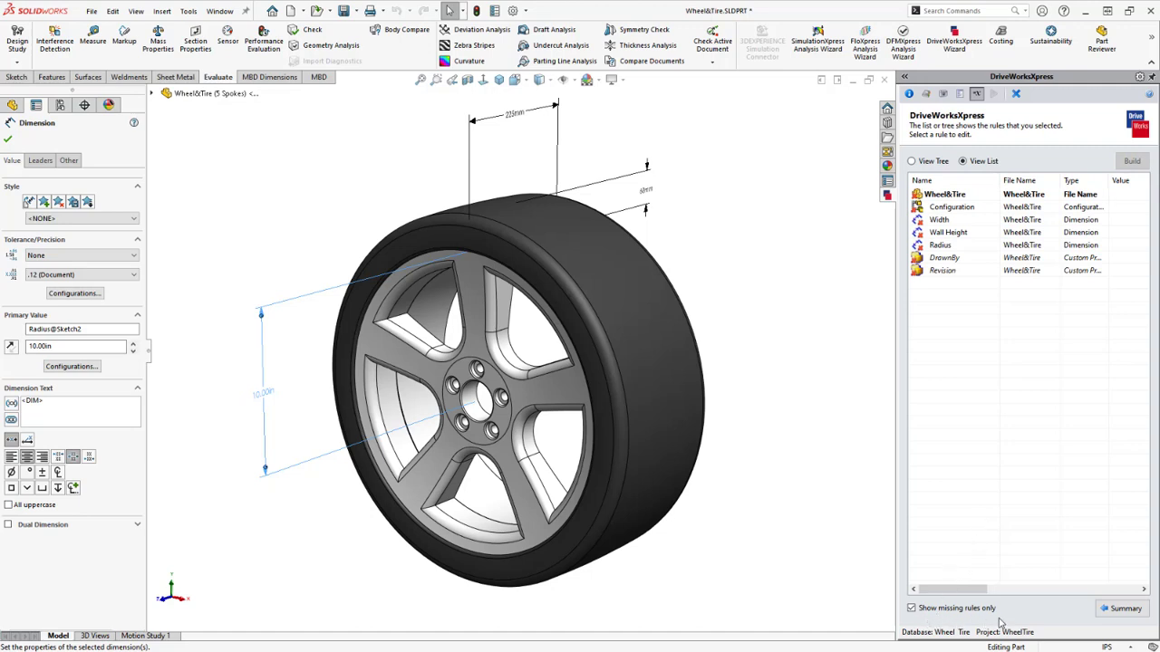
# Check the missing-rules and tree/list views, then open the Wheel&Tire File Name rule
pyautogui.click(911, 609)
pyautogui.click(911, 608)
pyautogui.click(912, 161)
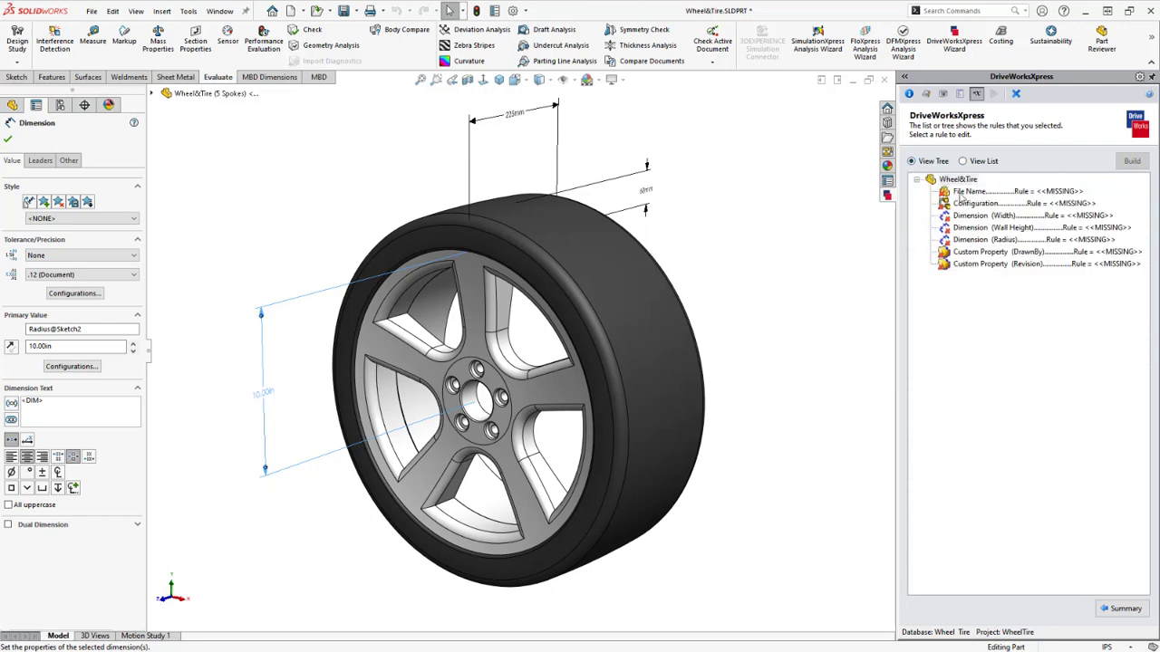
pyautogui.click(964, 162)
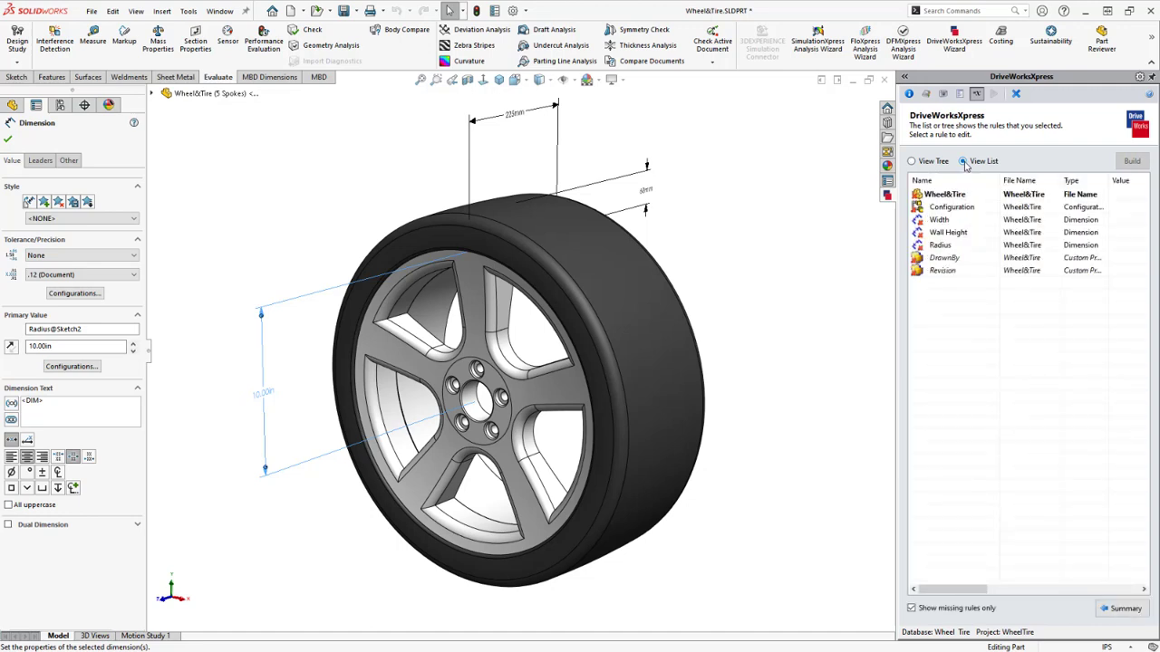
pyautogui.doubleClick(952, 196)
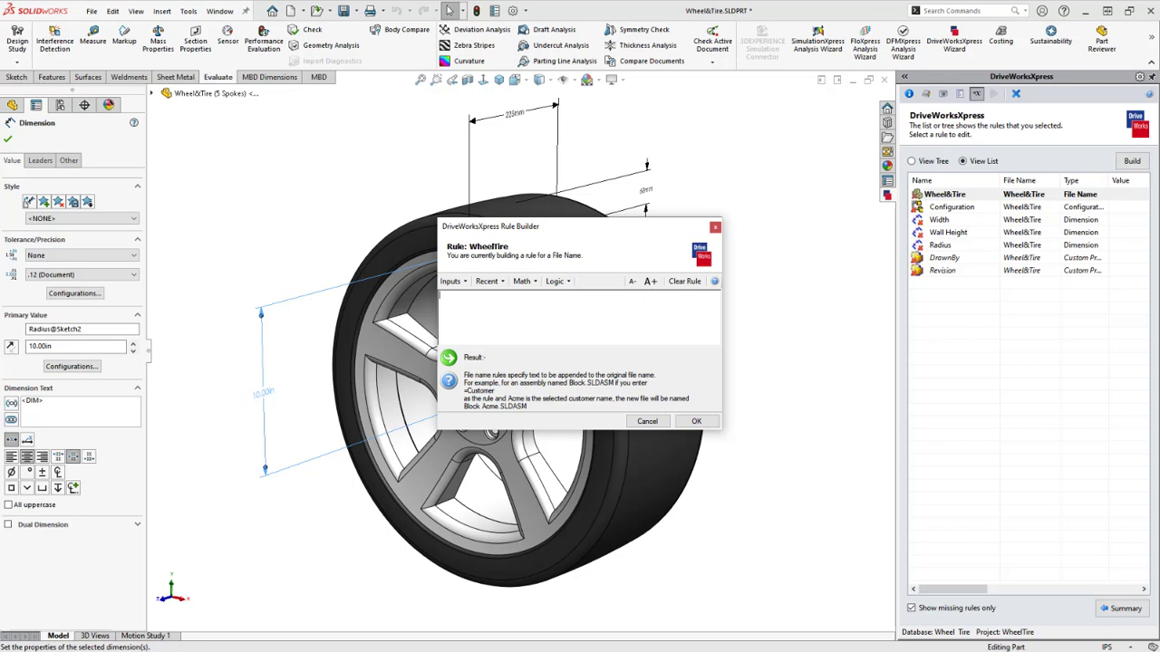
pyautogui.click(474, 306)
pyautogui.click(462, 282)
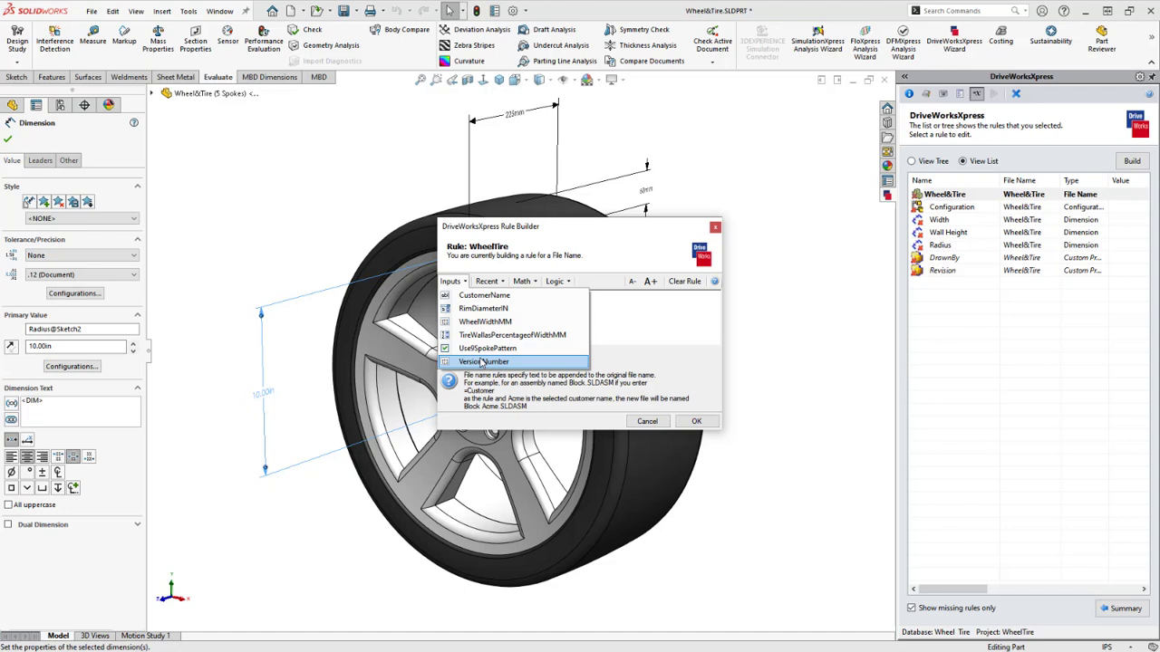
pyautogui.click(503, 284)
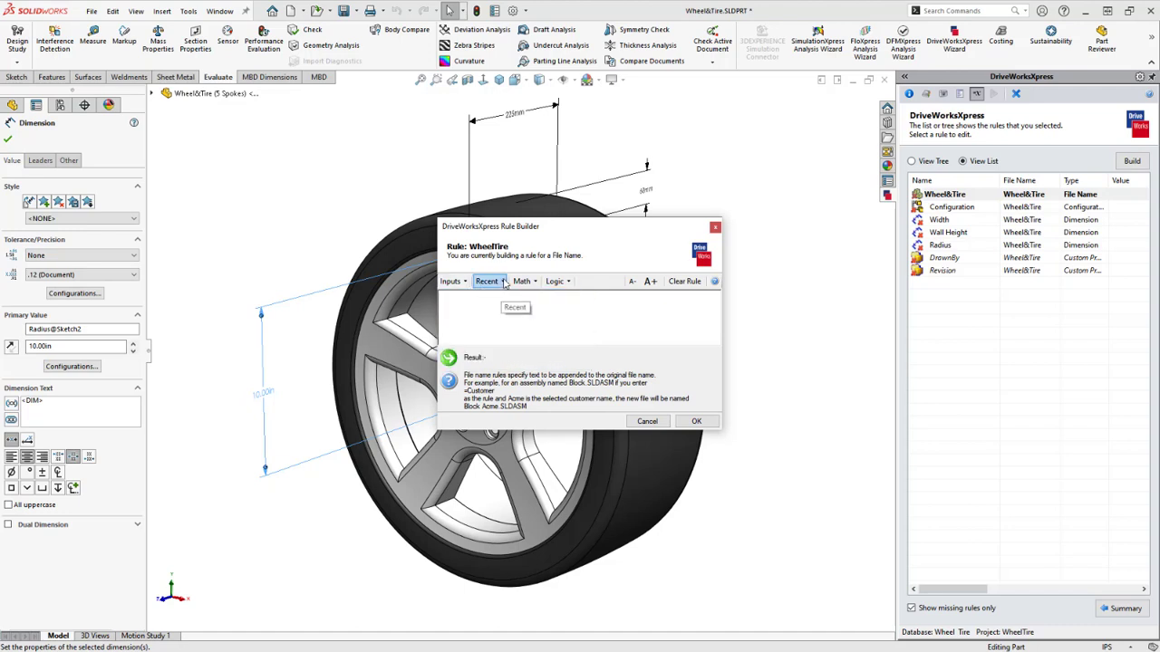
pyautogui.click(505, 283)
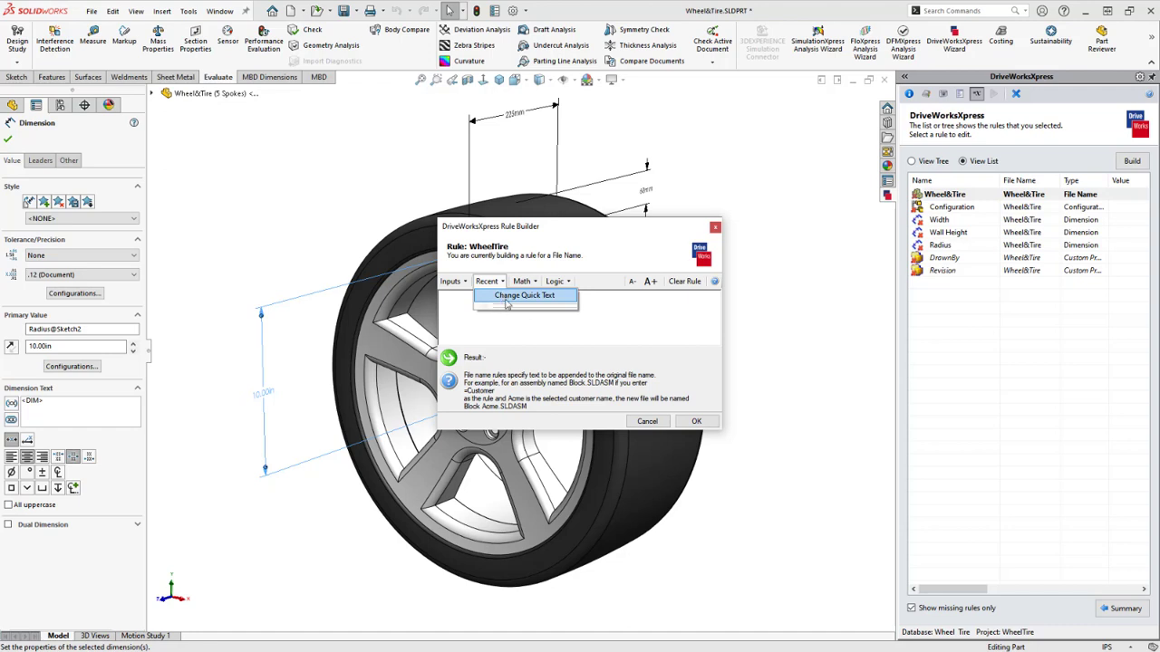
pyautogui.click(533, 282)
pyautogui.click(534, 285)
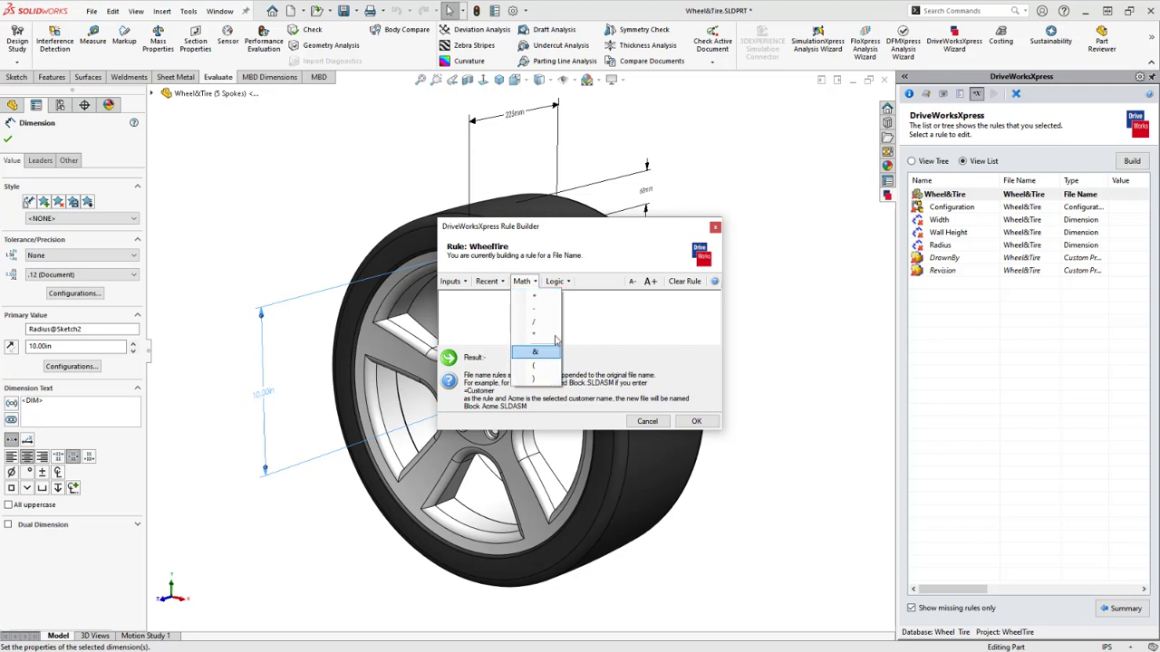
pyautogui.click(557, 282)
pyautogui.click(558, 282)
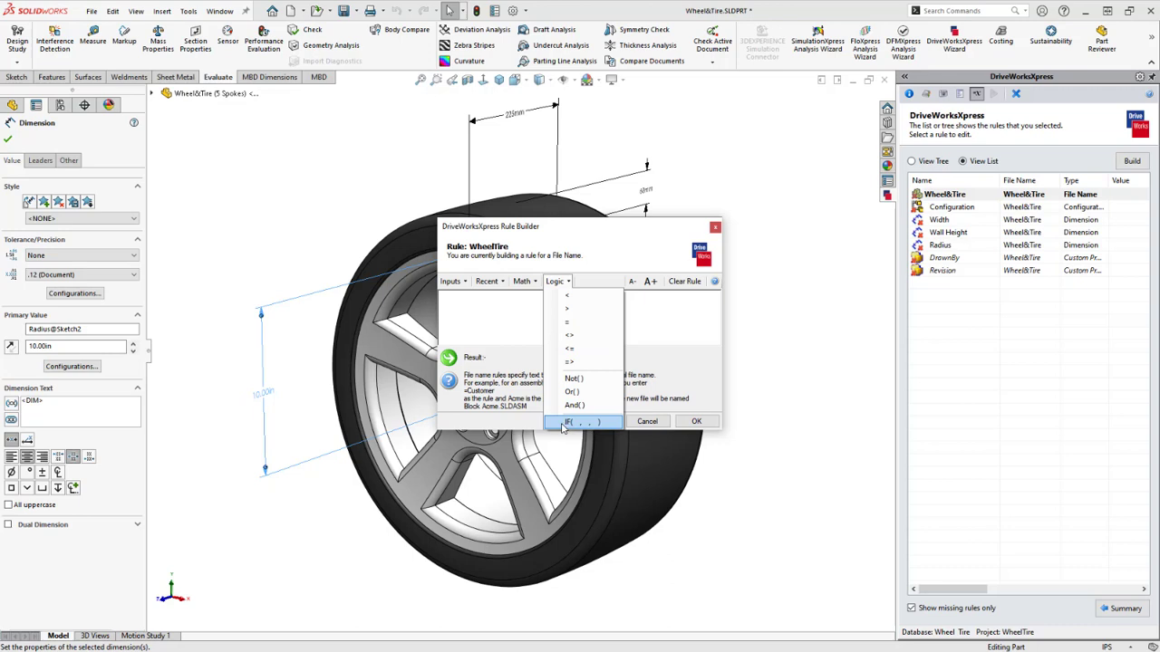
pyautogui.click(501, 322)
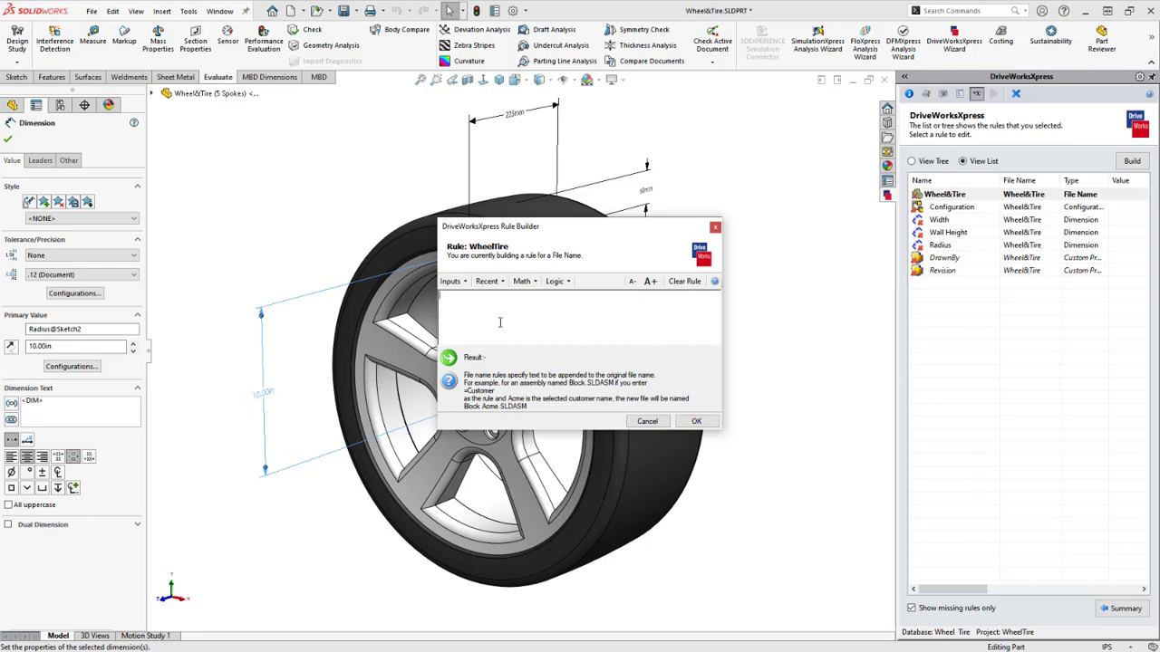
# Insert CustomerName into the file name rule followed by an &"_"& join
pyautogui.click(461, 284)
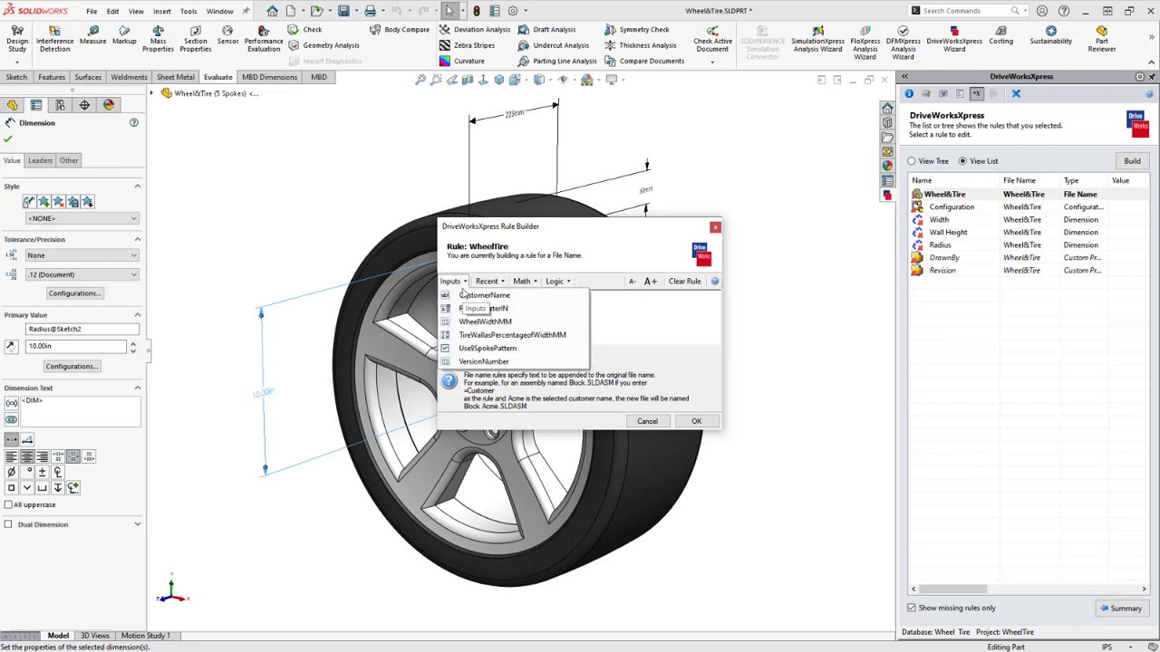
pyautogui.click(513, 296)
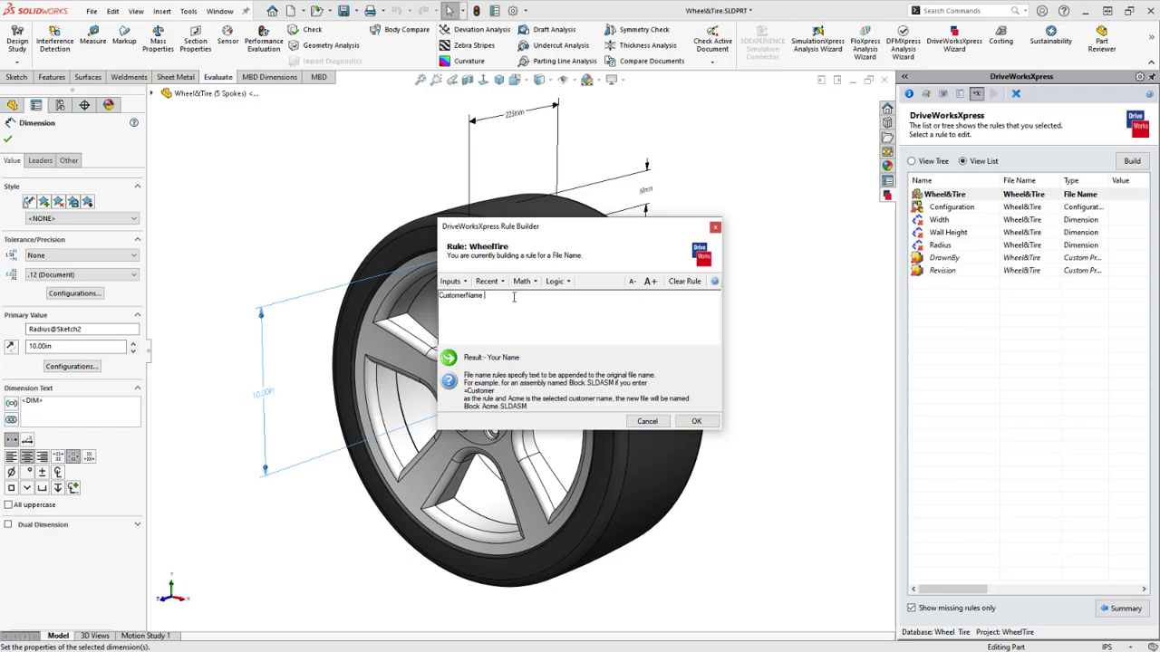
pyautogui.write('&"_')
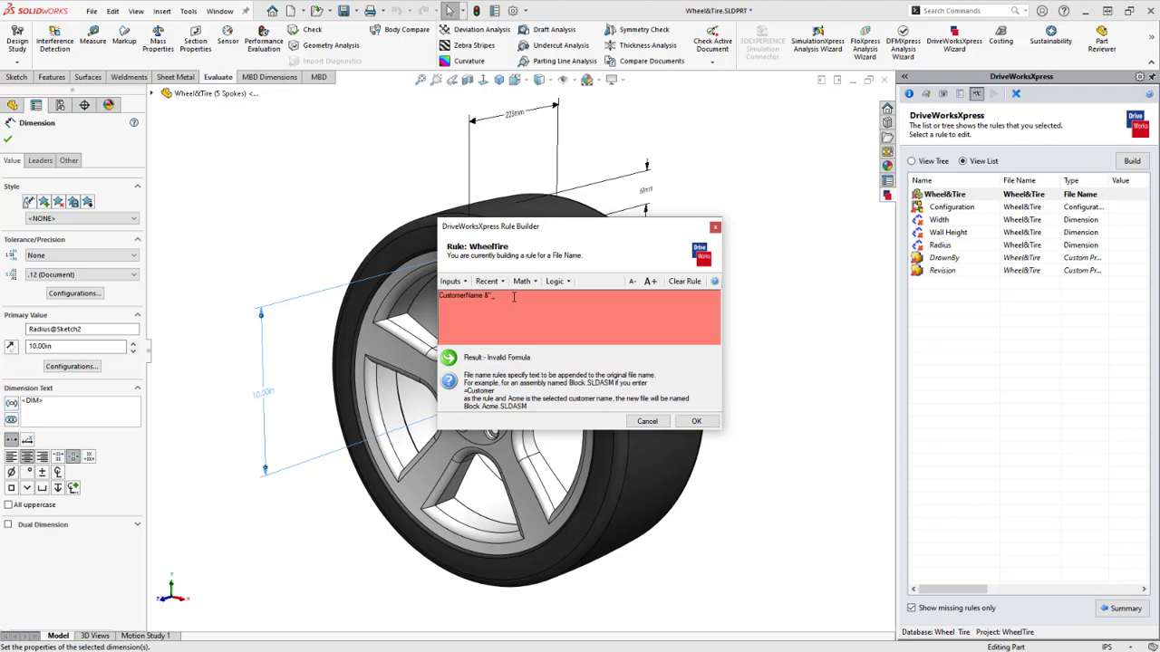
pyautogui.write('"')
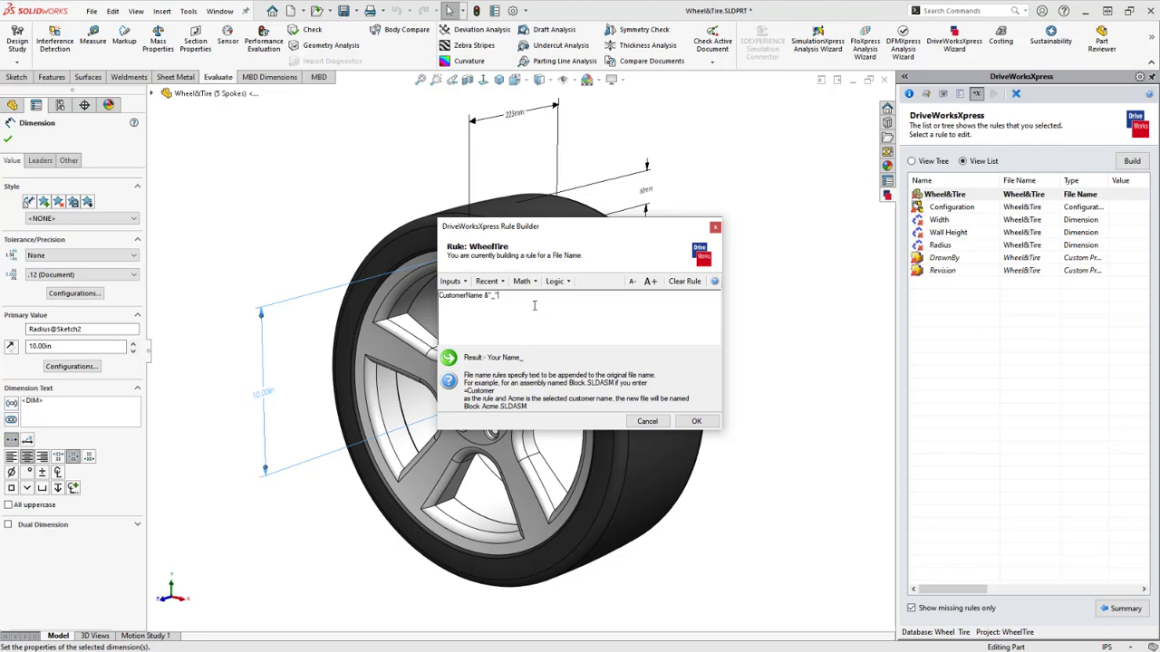
pyautogui.write('&')
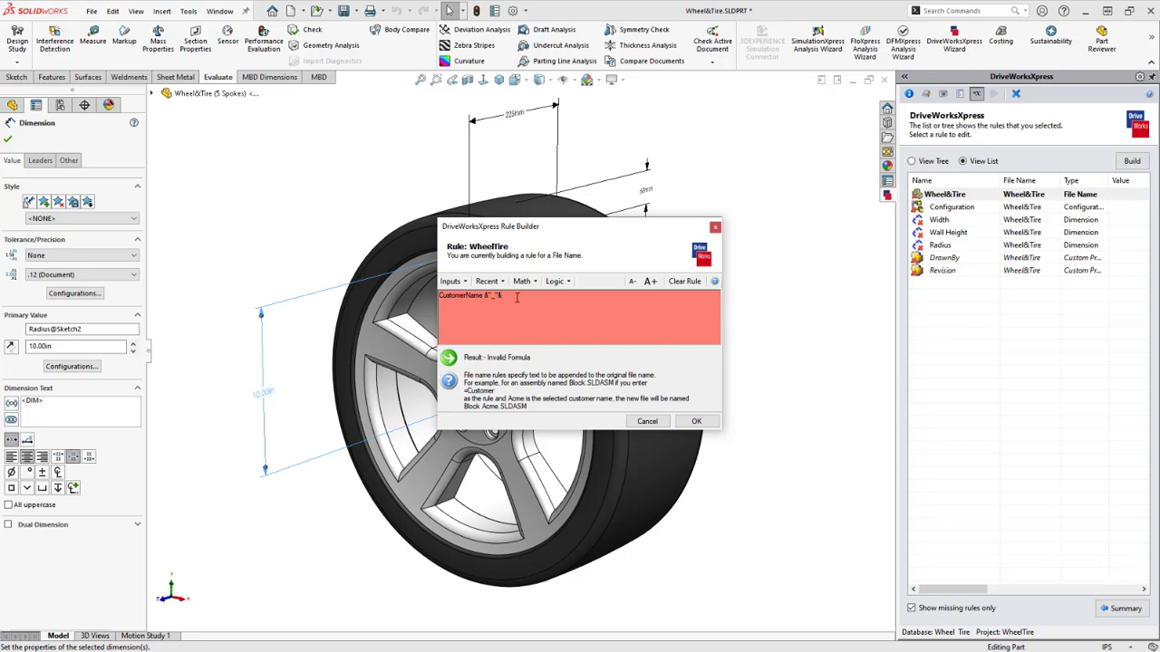
pyautogui.moveTo(507, 296); pyautogui.dragTo(489, 296)
pyautogui.click(515, 297)
# Append RimDiameterIN and WheelWidthMM to the rule, each followed by &"_"&
pyautogui.click(459, 282)
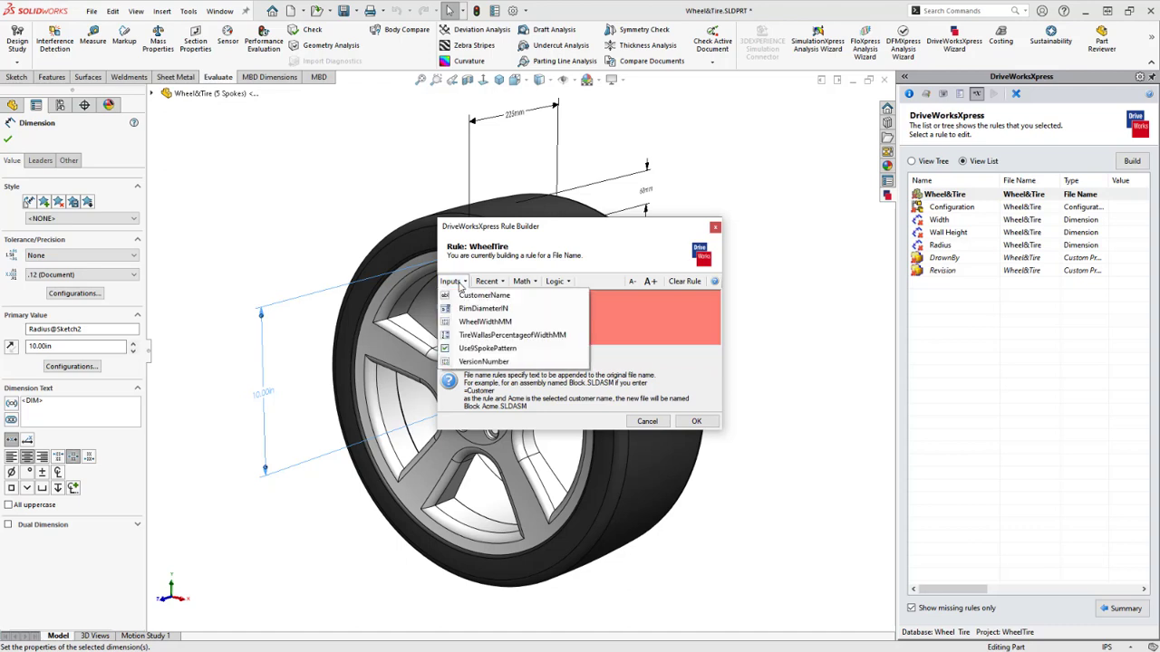
pyautogui.click(520, 309)
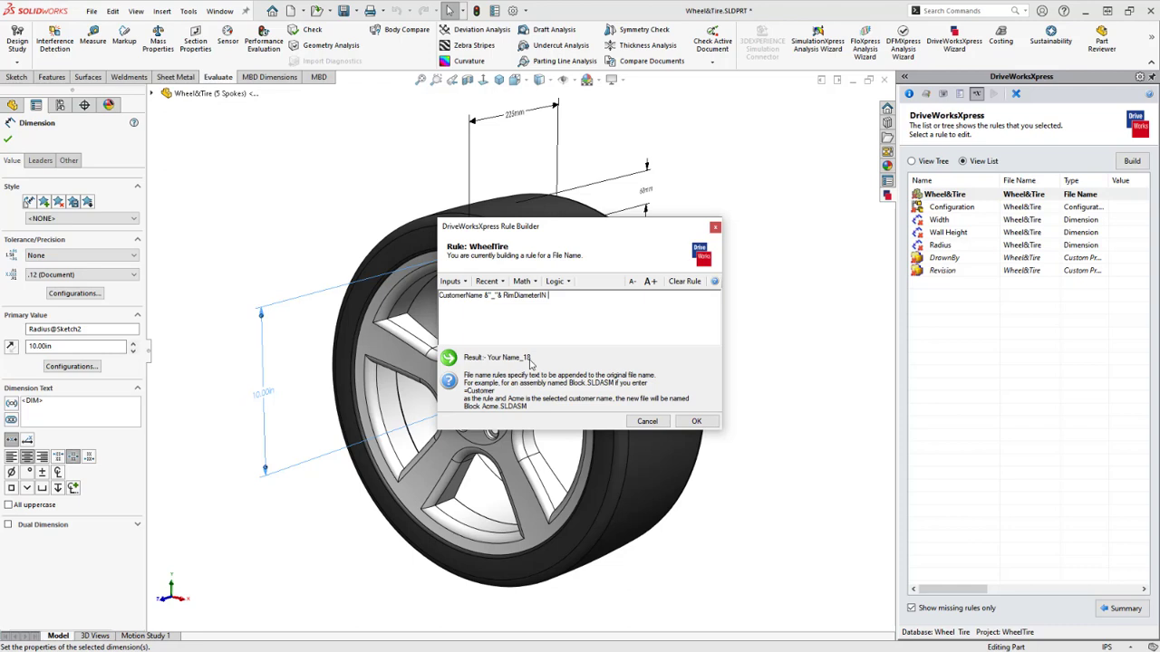
pyautogui.write('&"_"&')
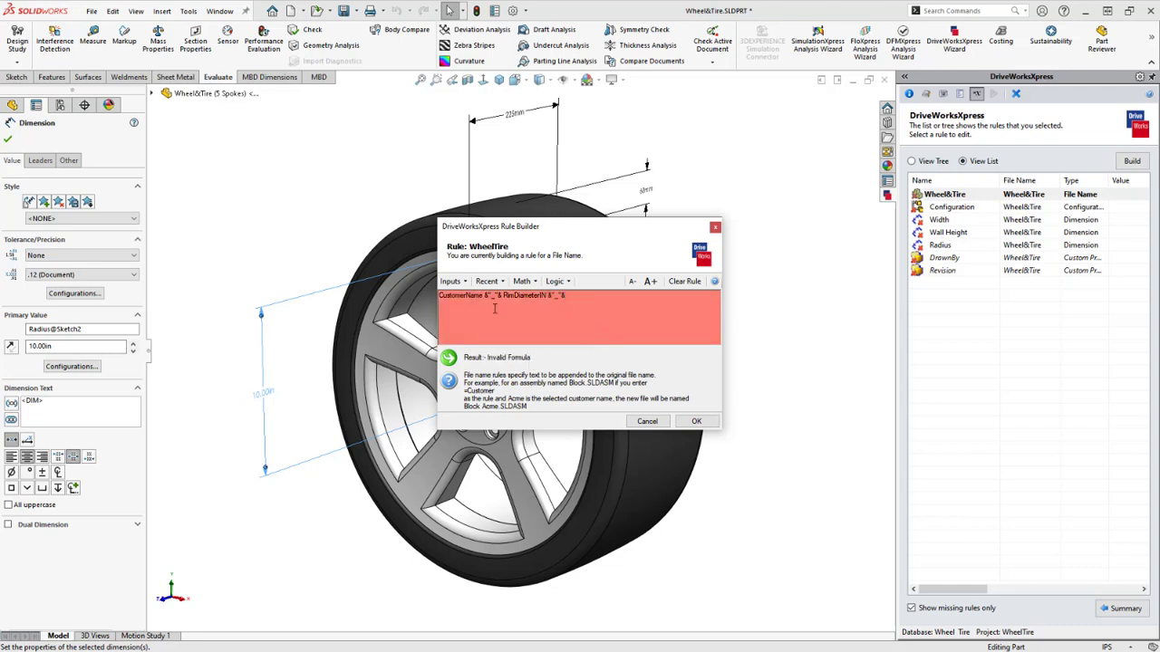
pyautogui.click(459, 283)
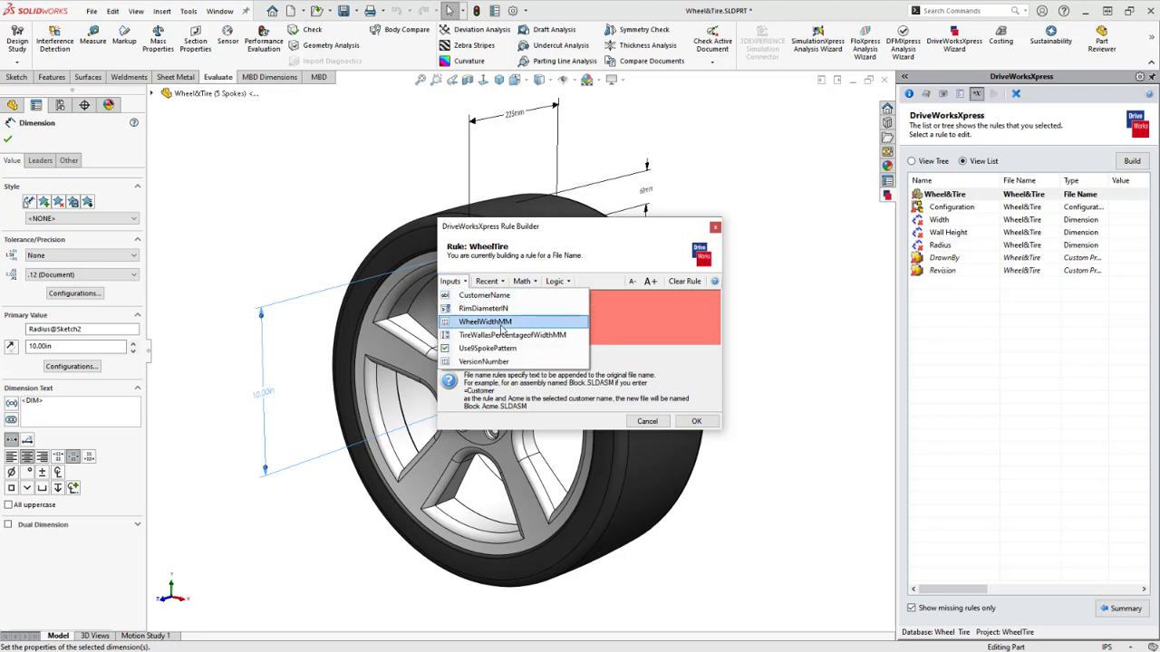
pyautogui.click(517, 324)
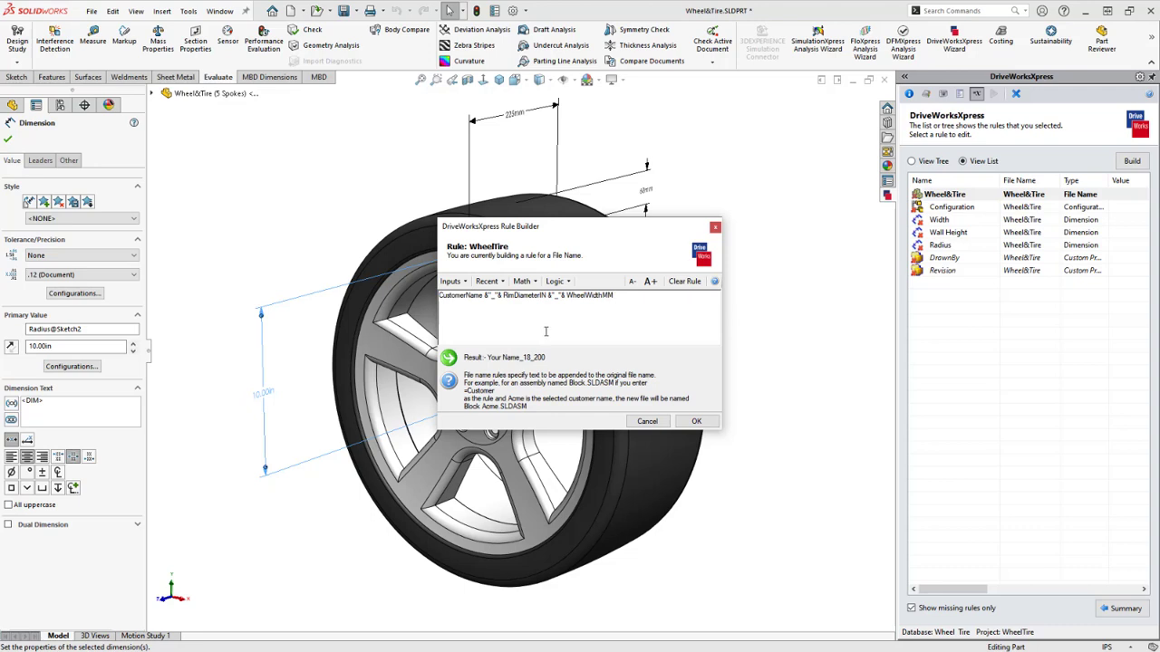
pyautogui.write('&"_"&')
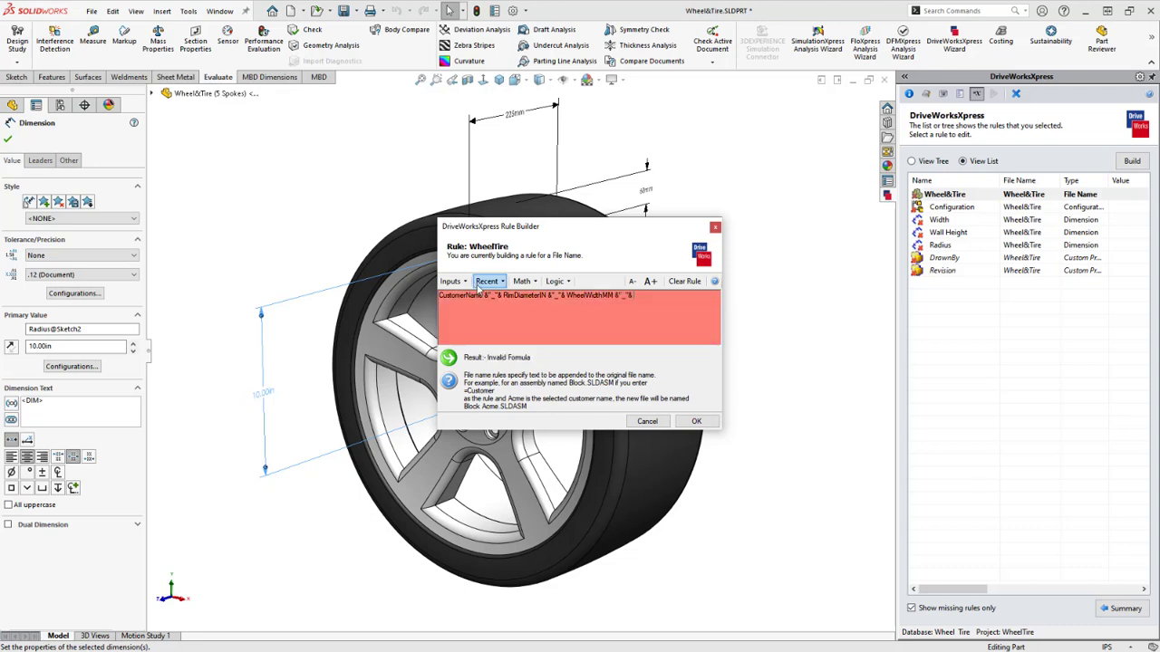
# Append TireWallasPercentageofWidthMM and a trailing &"_"& join
pyautogui.click(465, 284)
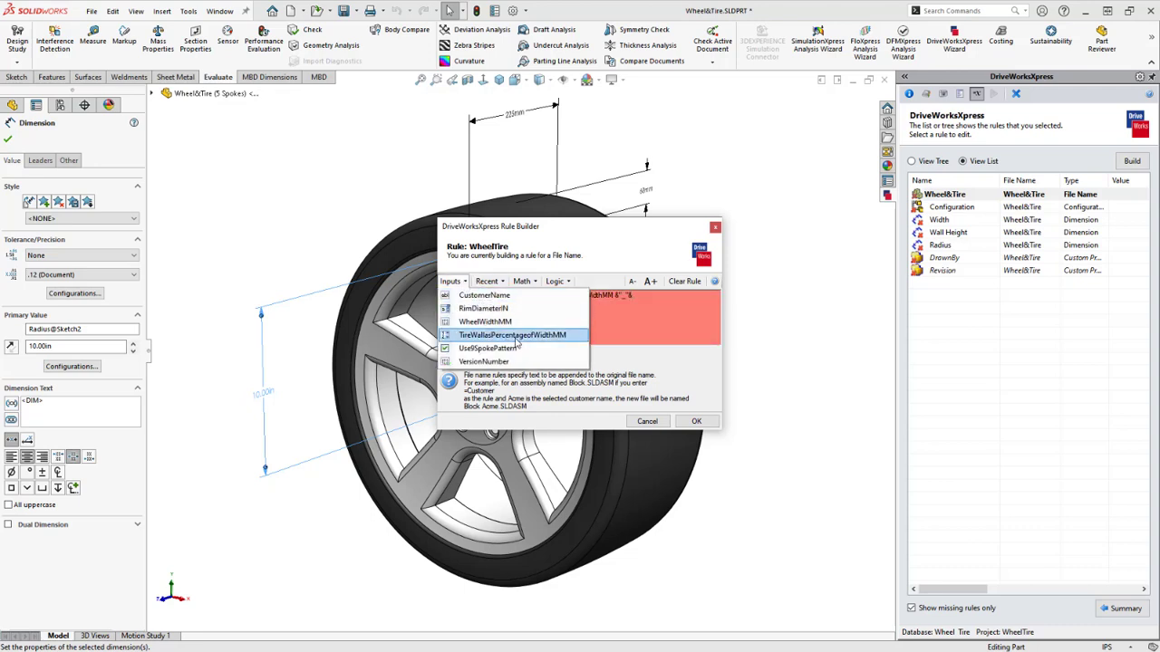
pyautogui.click(515, 335)
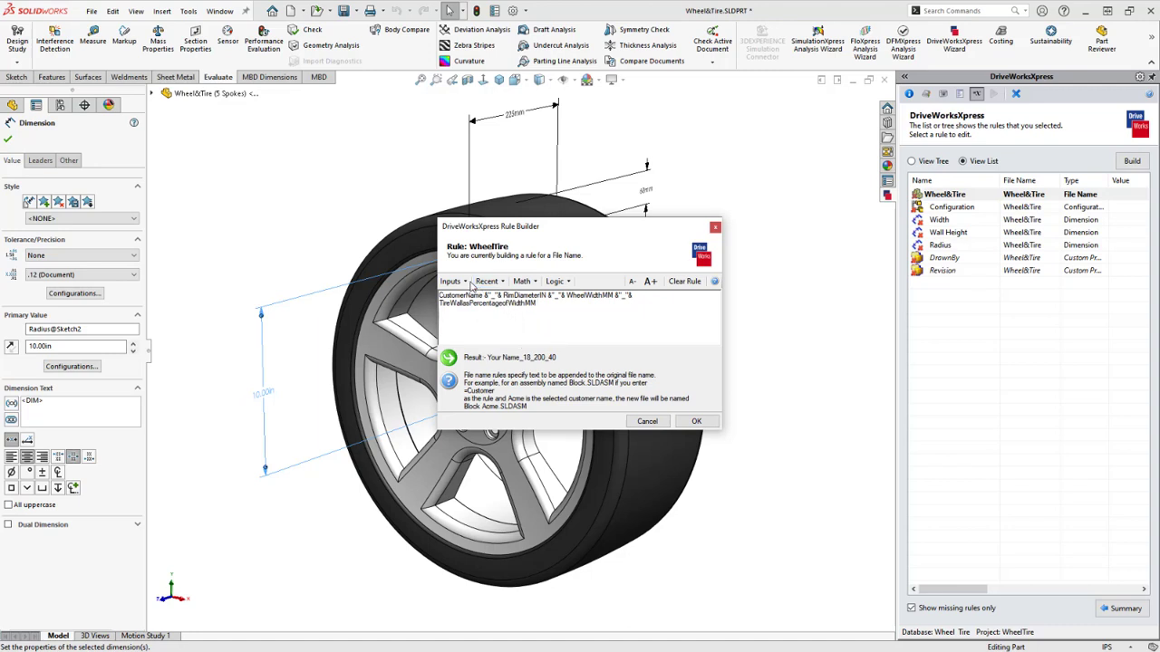
pyautogui.click(466, 284)
pyautogui.click(465, 283)
pyautogui.click(466, 284)
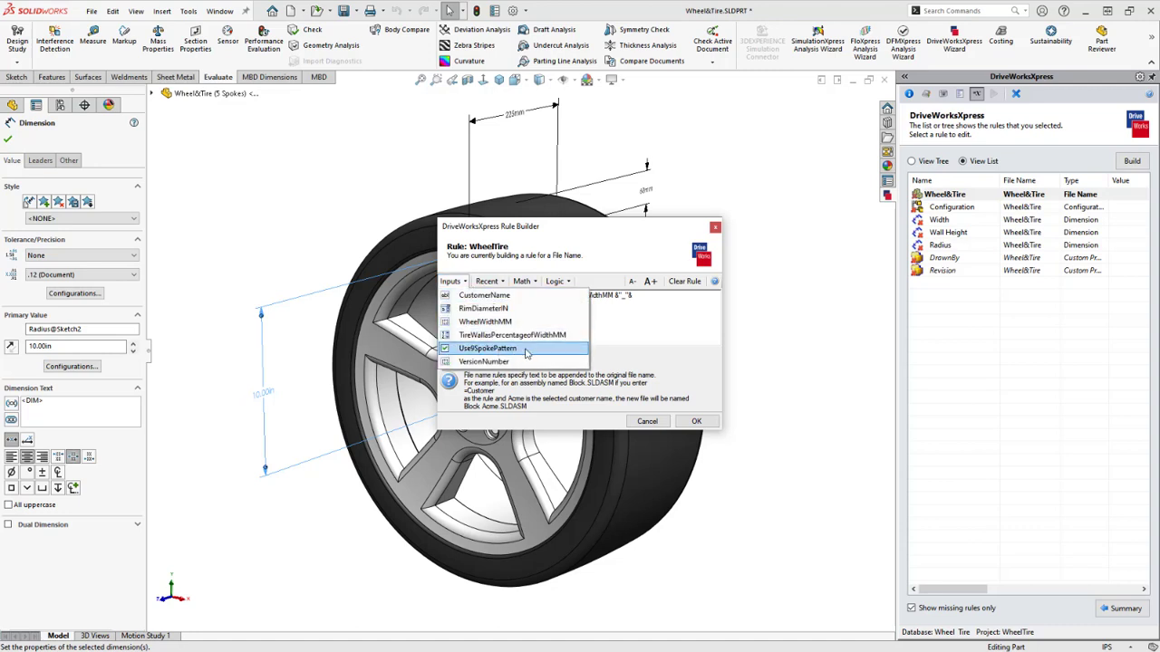
pyautogui.click(618, 326)
pyautogui.write('&"_"&')
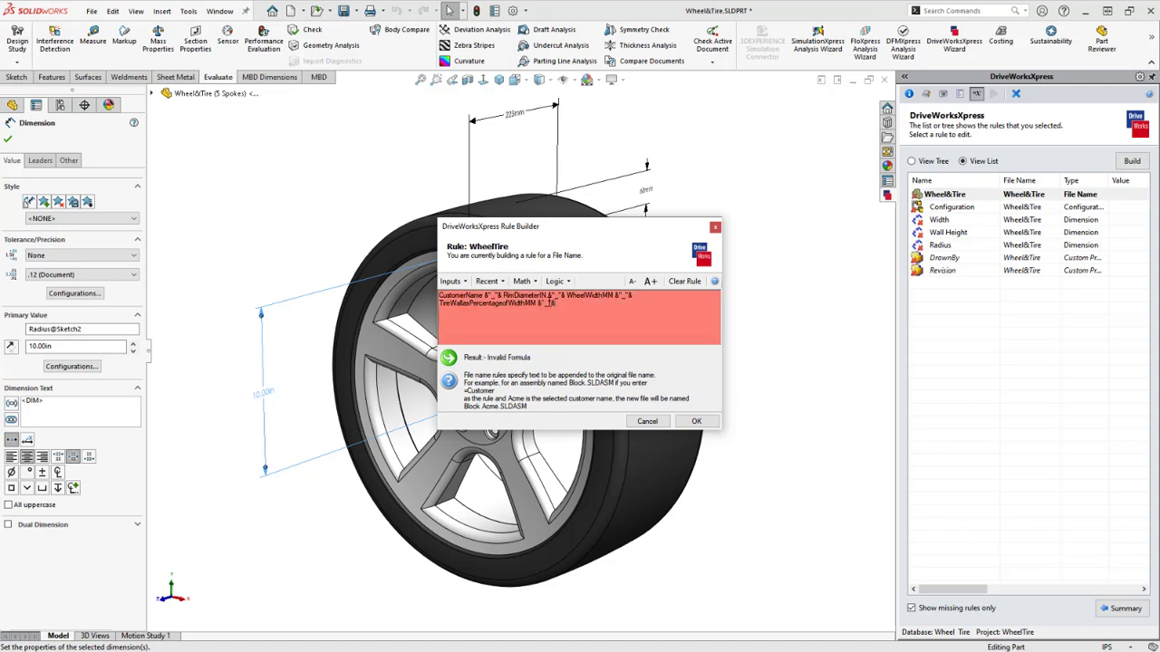
# End the file name rule with IF(Use9SpokePattern =true, "9 Spoke", "5 Spoke")
pyautogui.click(555, 281)
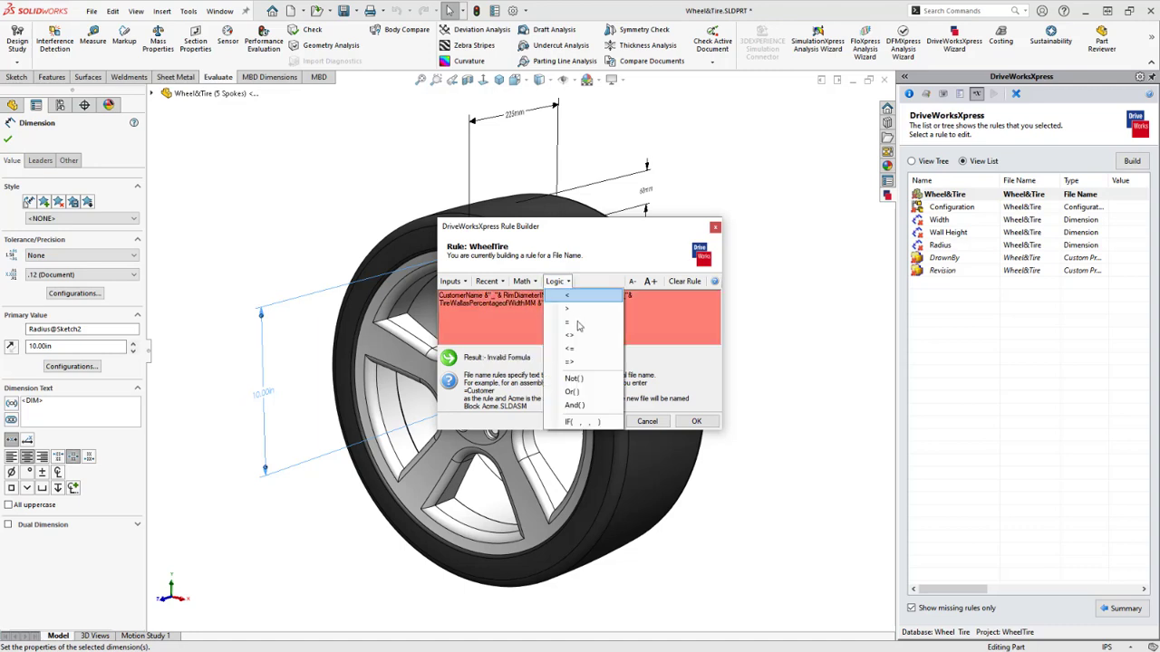
pyautogui.click(609, 424)
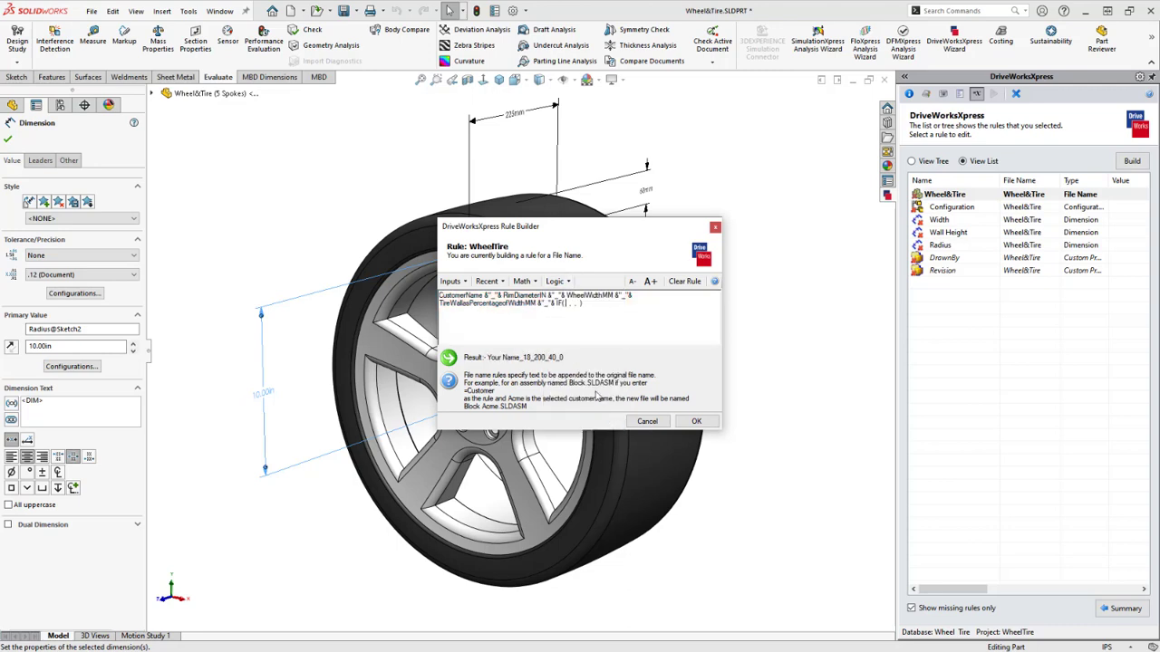
pyautogui.click(559, 305)
pyautogui.click(463, 284)
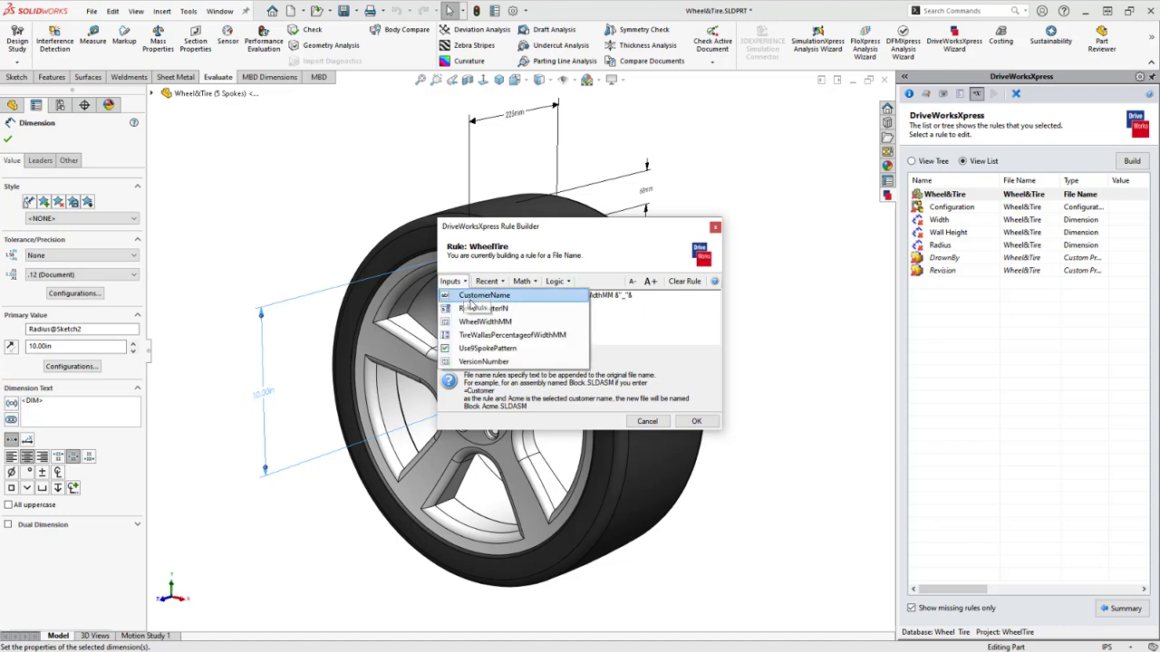
pyautogui.click(523, 350)
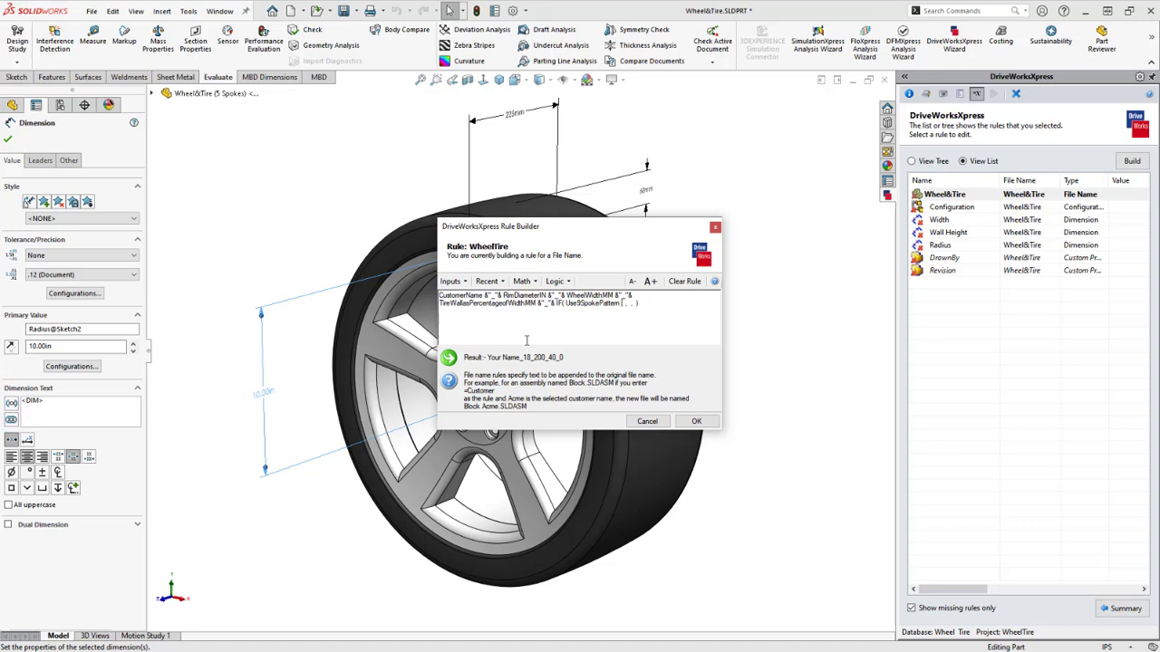
pyautogui.write('=true ,"')
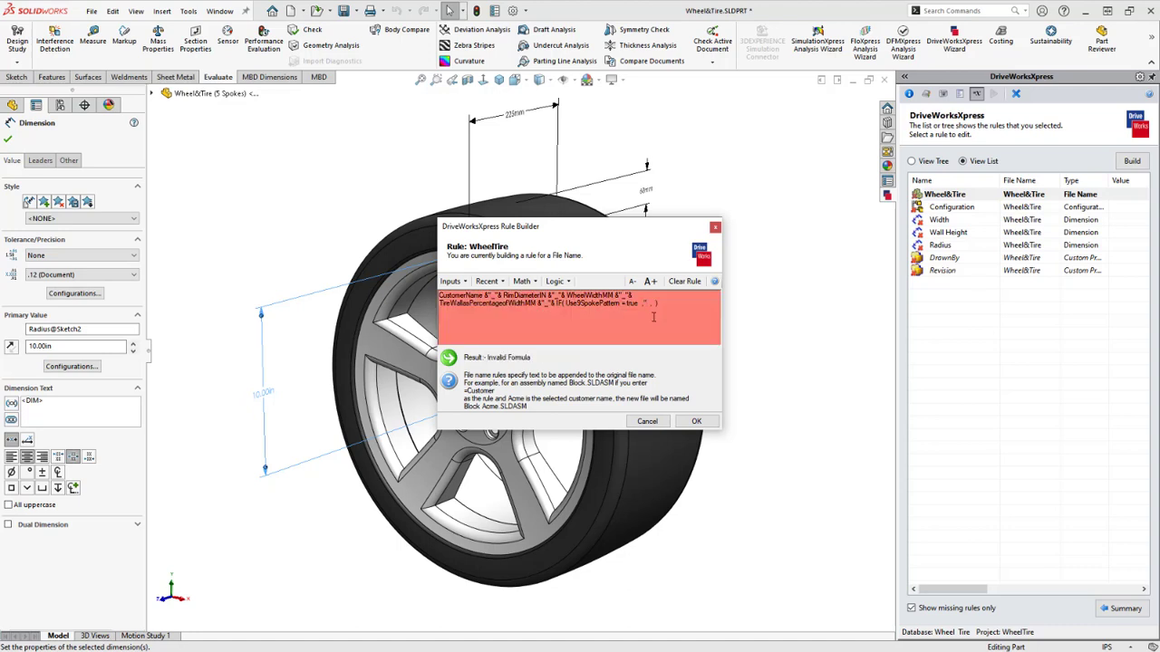
pyautogui.write('9 Spoke"')
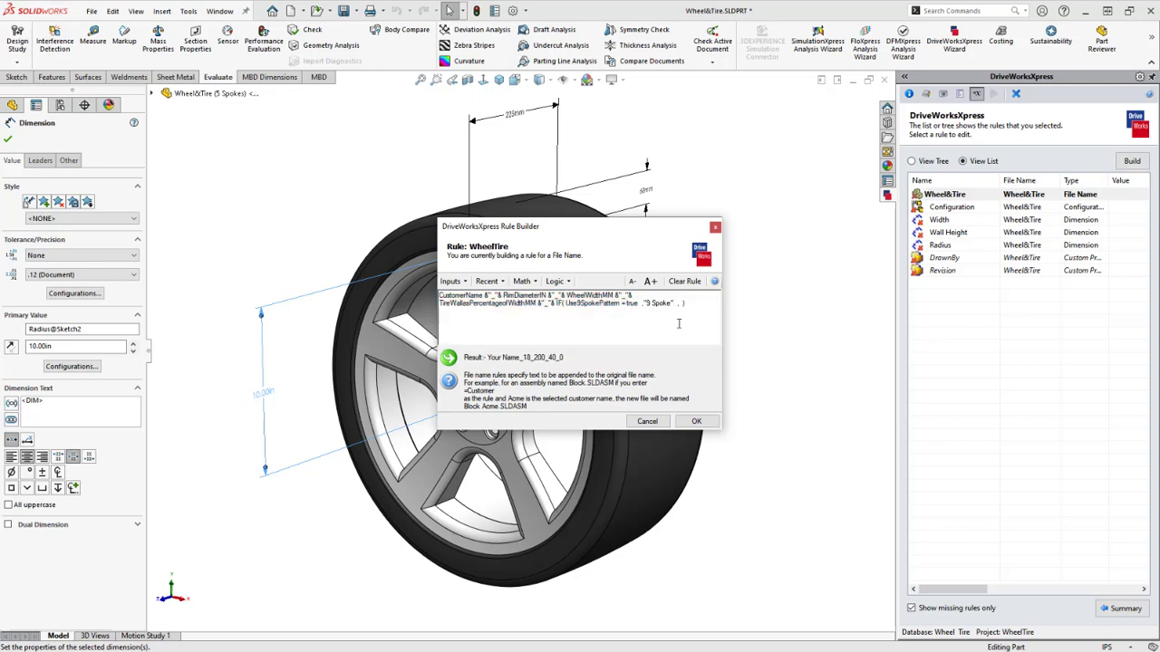
pyautogui.write(' ,"')
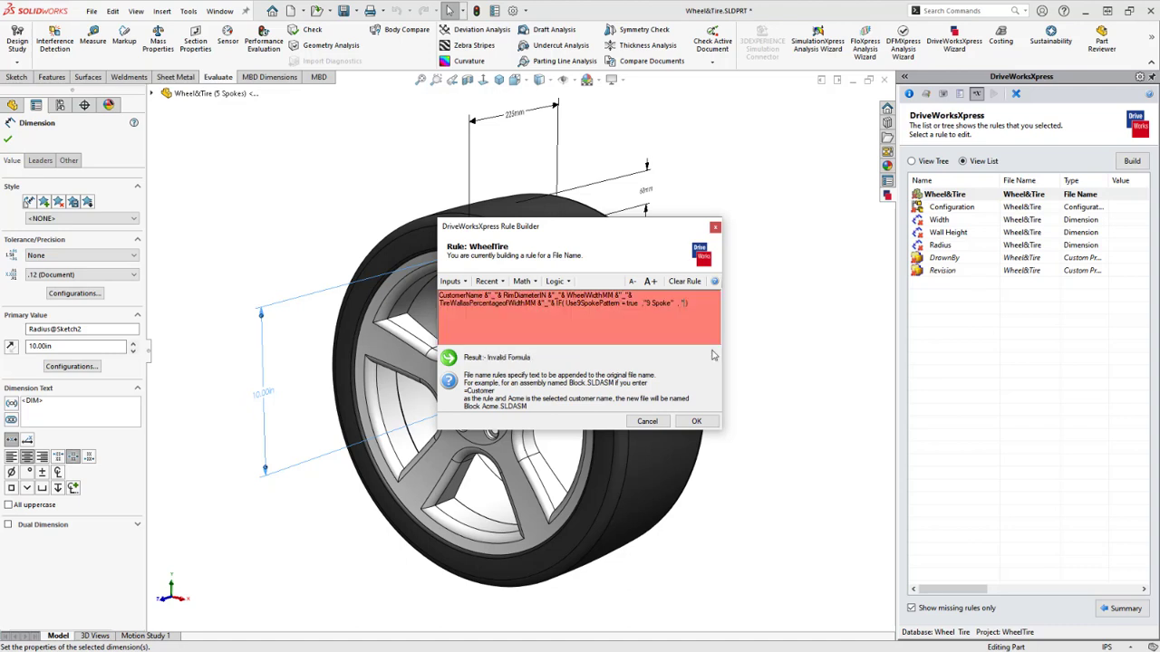
pyautogui.write('5 Spoke"')
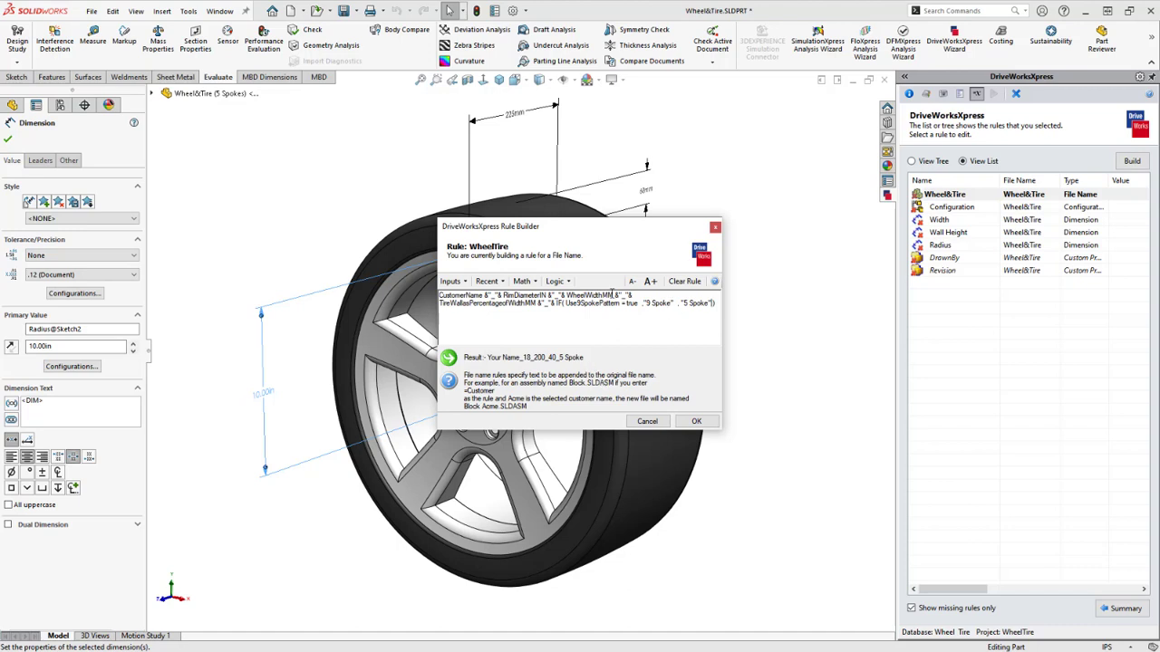
pyautogui.click(640, 306)
# Remove the stray space after true, save the rule, and confirm it's no longer missing
pyautogui.press('BackSpace')
pyautogui.press('BackSpace')
pyautogui.press('BackSpace')
pyautogui.click(695, 422)
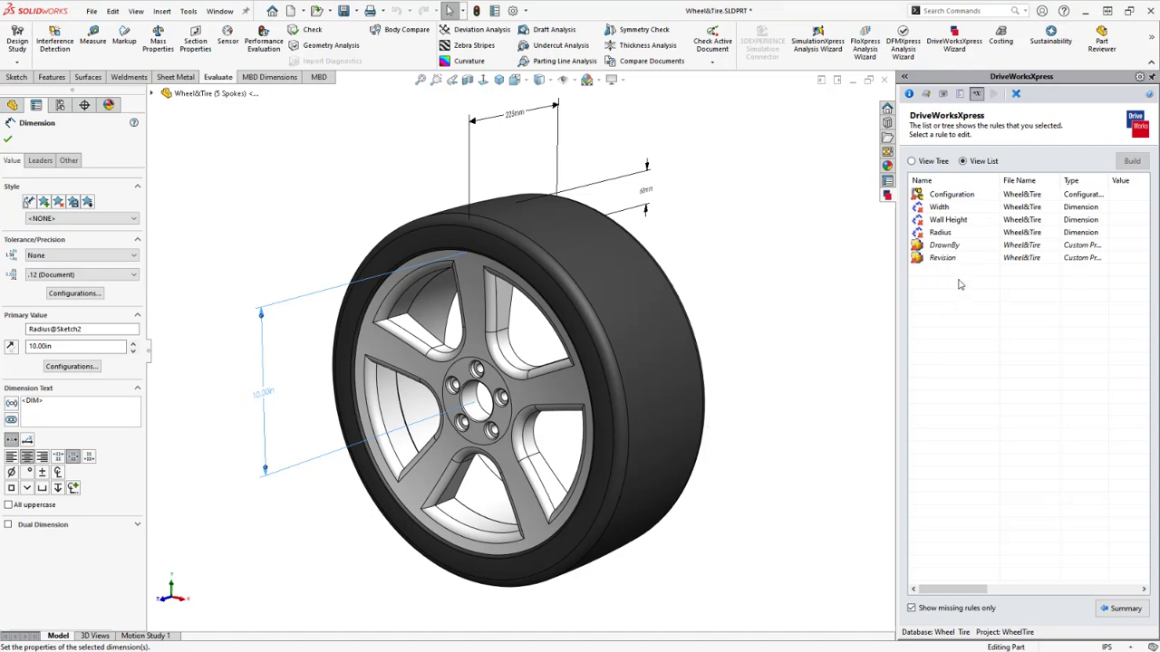
pyautogui.click(913, 611)
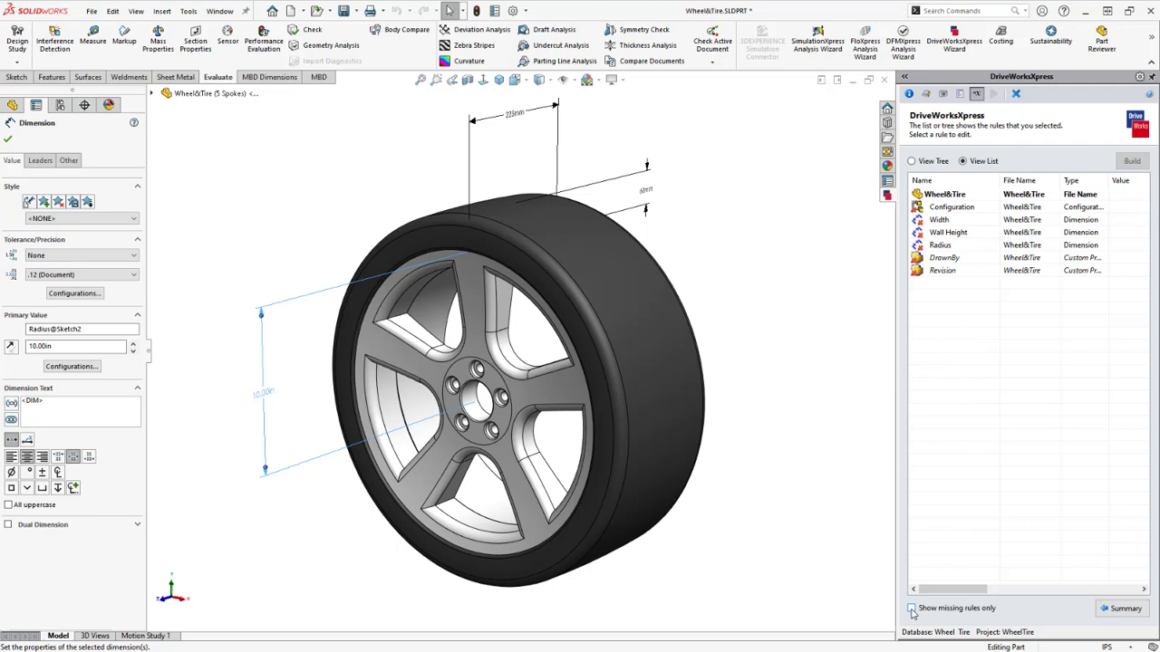
pyautogui.click(912, 610)
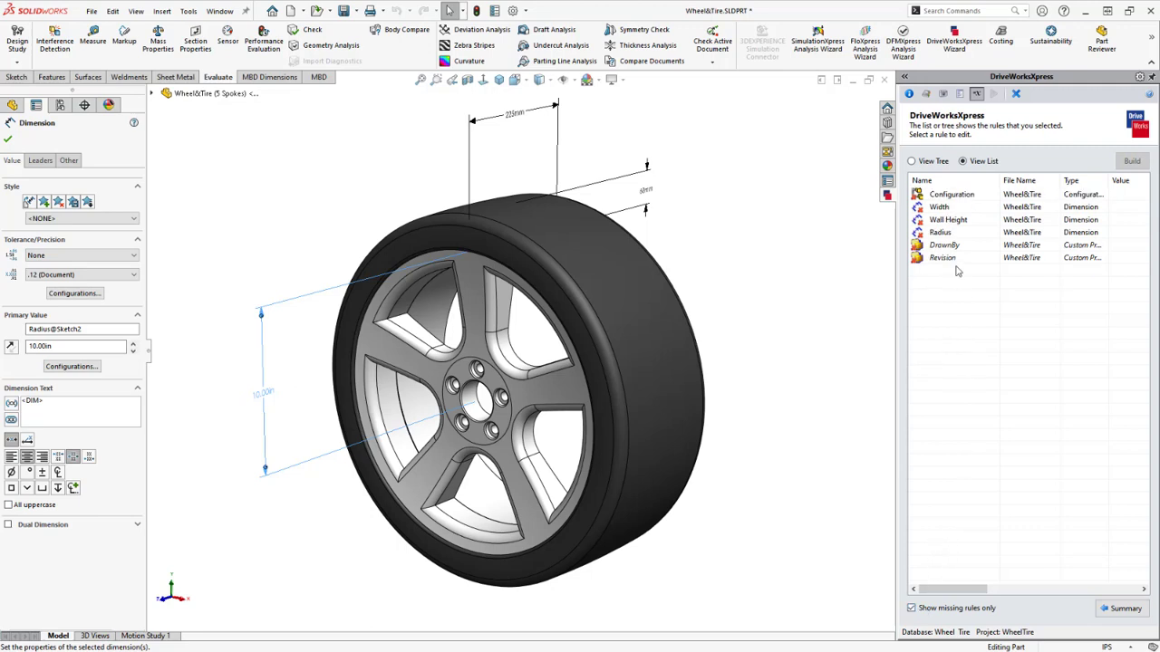
# Write the Configuration rule as IF(Use9SpokePattern = true, "9 Spokes", )
pyautogui.doubleClick(943, 195)
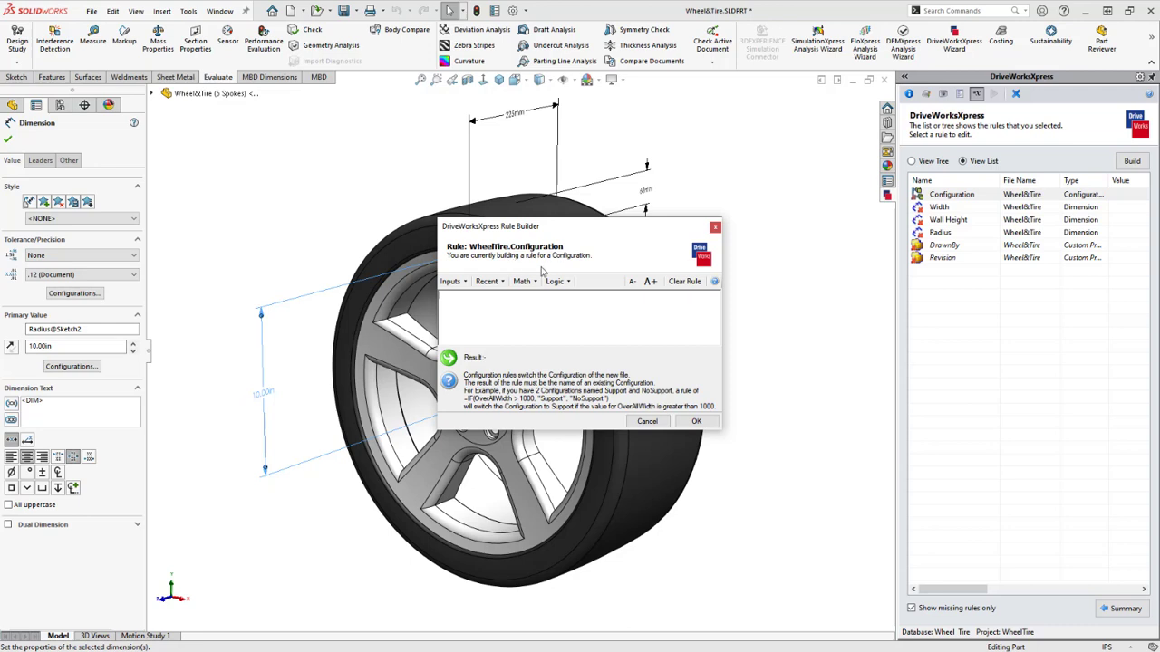
pyautogui.click(568, 282)
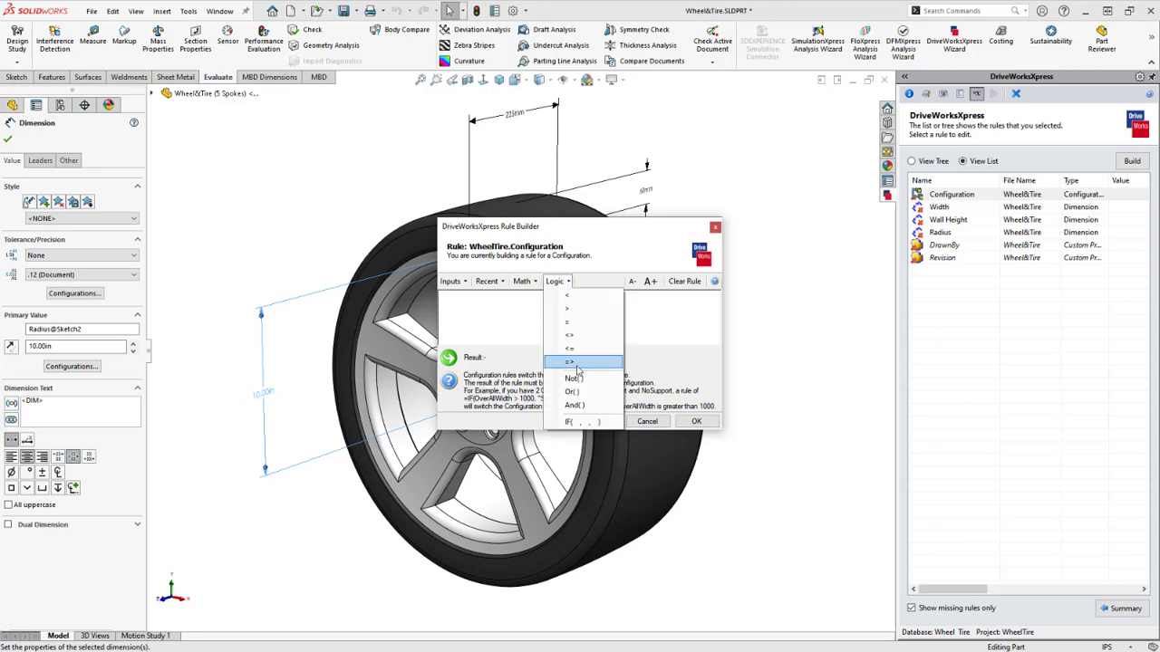
pyautogui.click(614, 426)
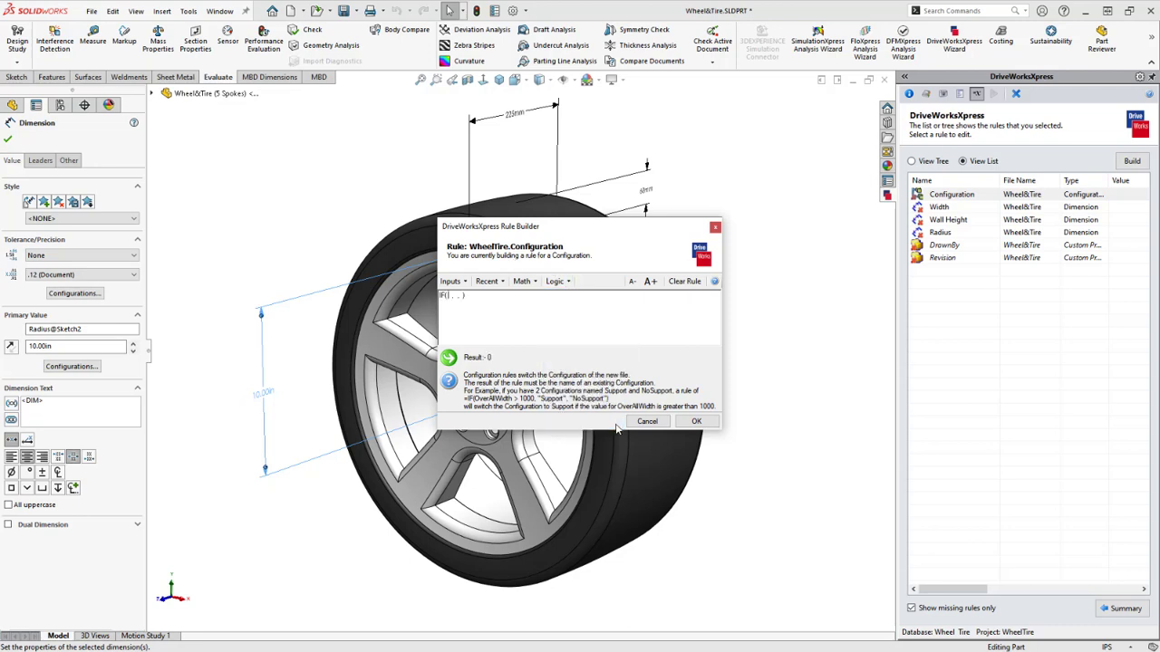
pyautogui.click(458, 281)
pyautogui.click(494, 348)
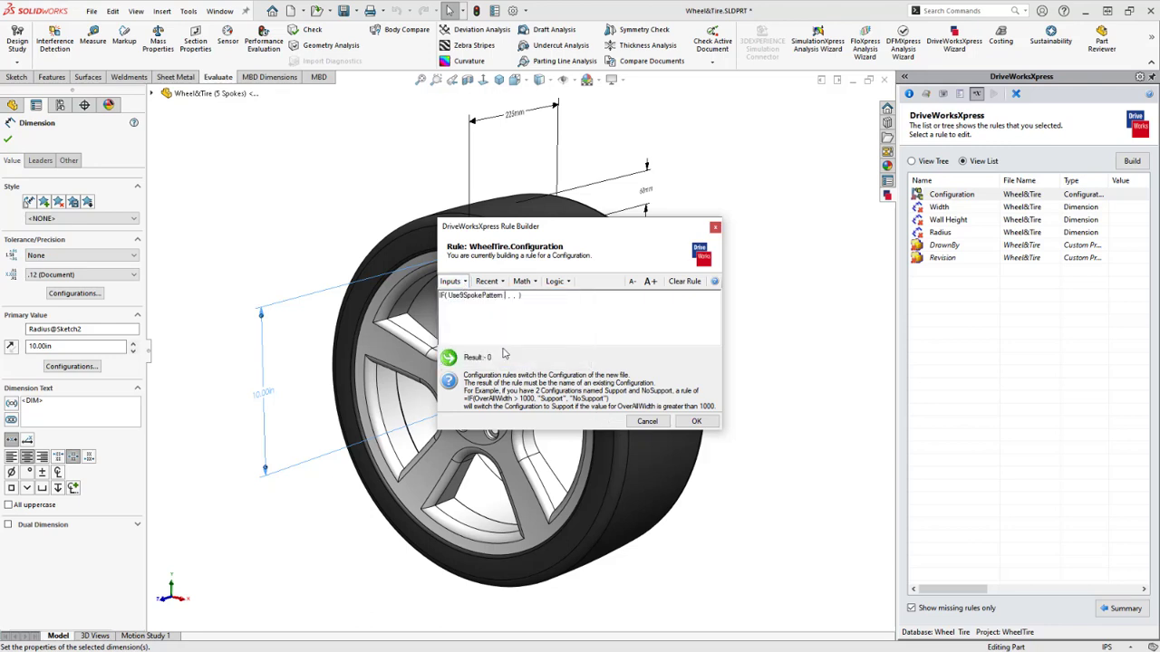
pyautogui.write('= true')
pyautogui.write('"')
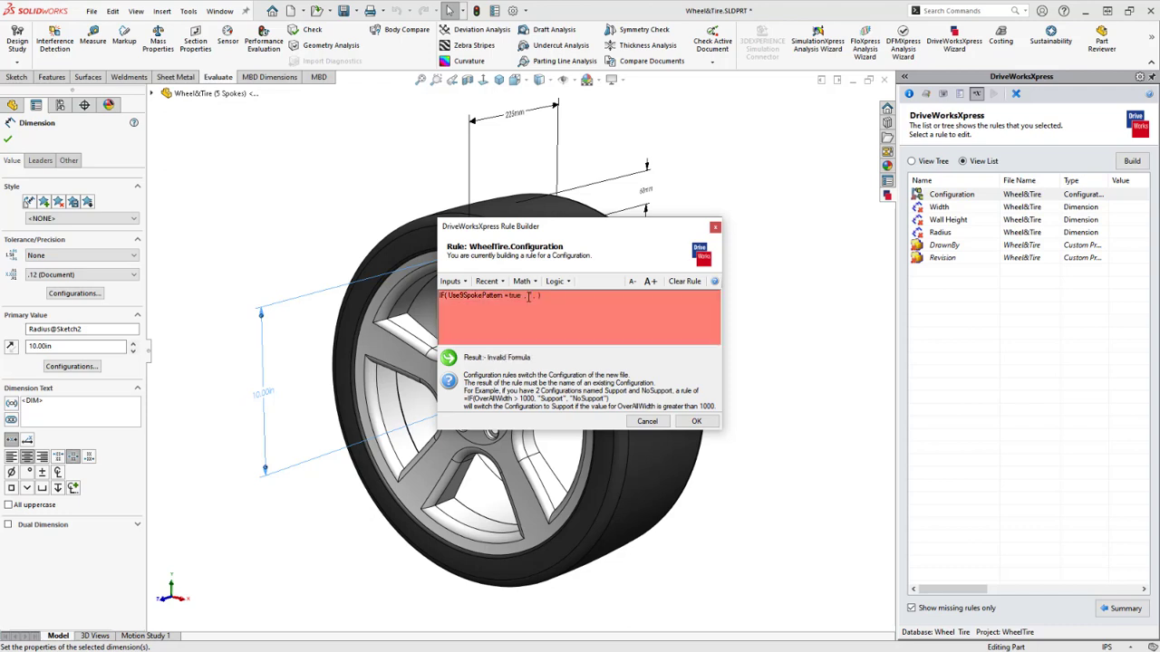
pyautogui.write('9 Spokes"')
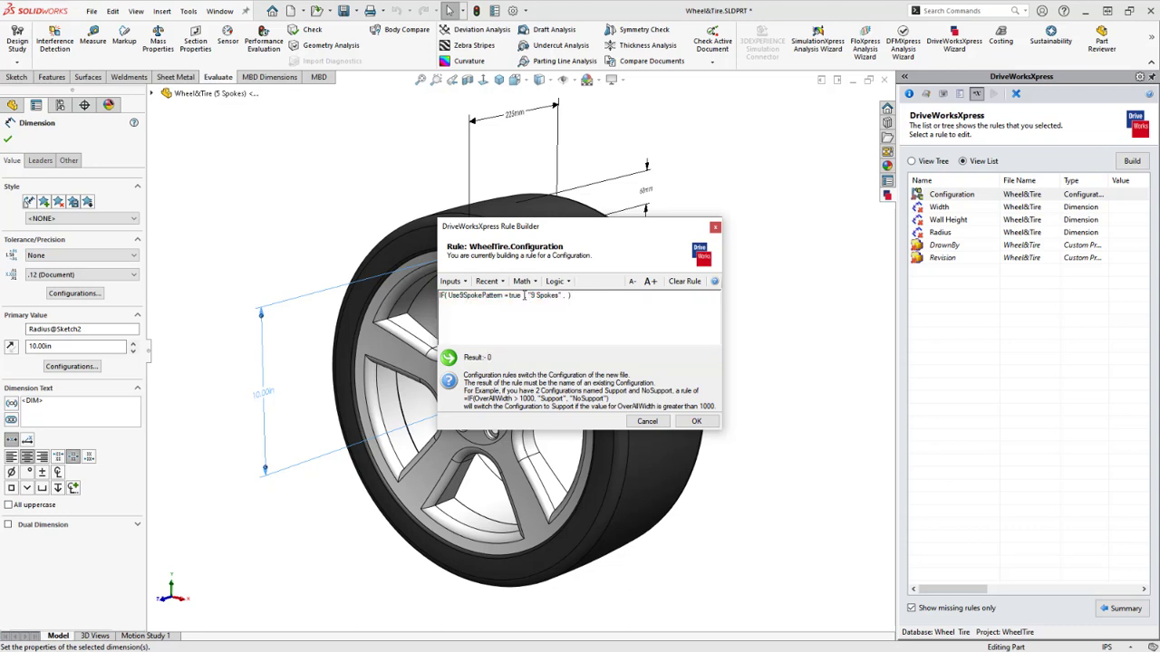
pyautogui.moveTo(531, 296); pyautogui.dragTo(559, 297)
pyautogui.click(582, 317)
# Save the Configuration rule and set the Width rule to WheelWidthMM /25.4
pyautogui.click(695, 421)
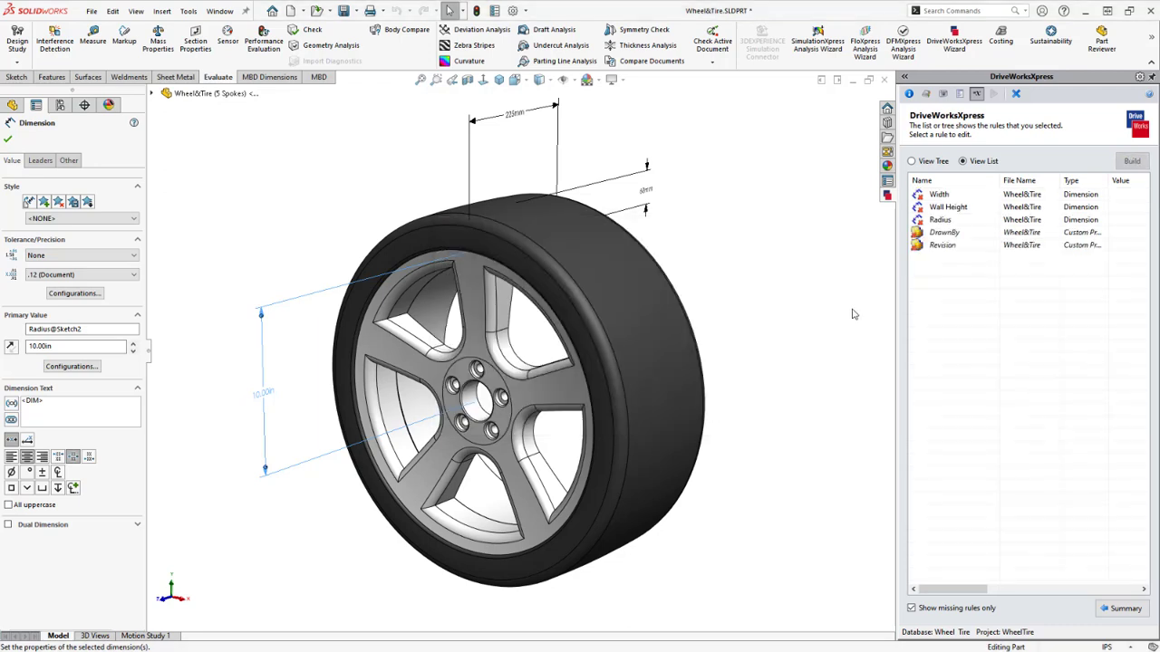
pyautogui.click(949, 196)
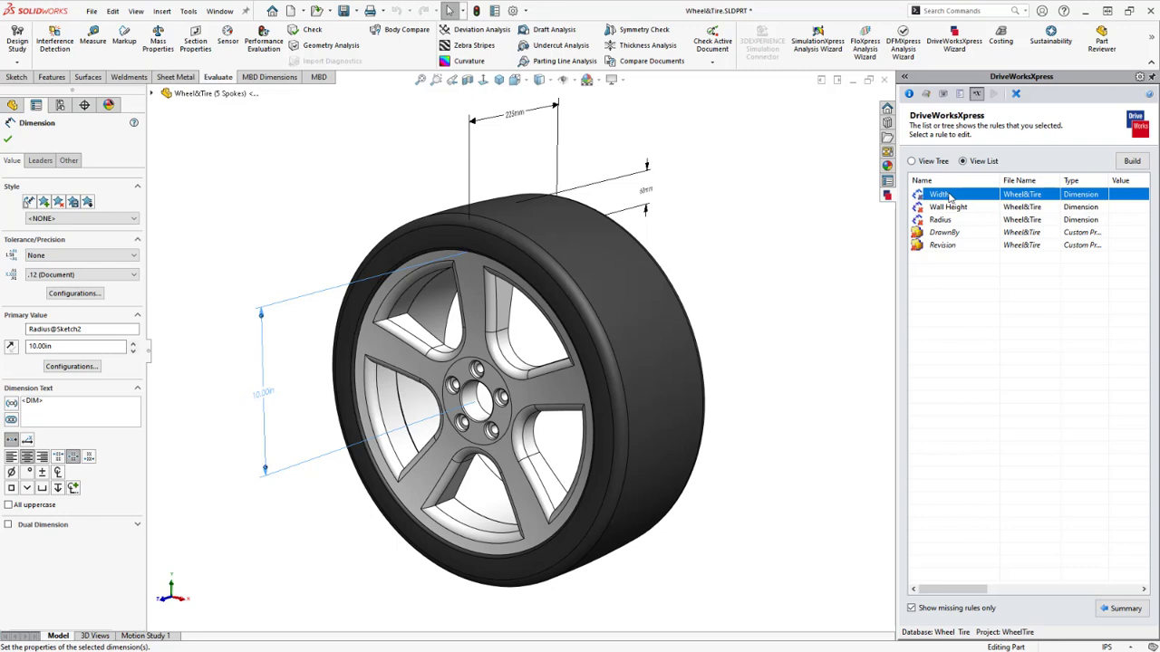
pyautogui.doubleClick(948, 196)
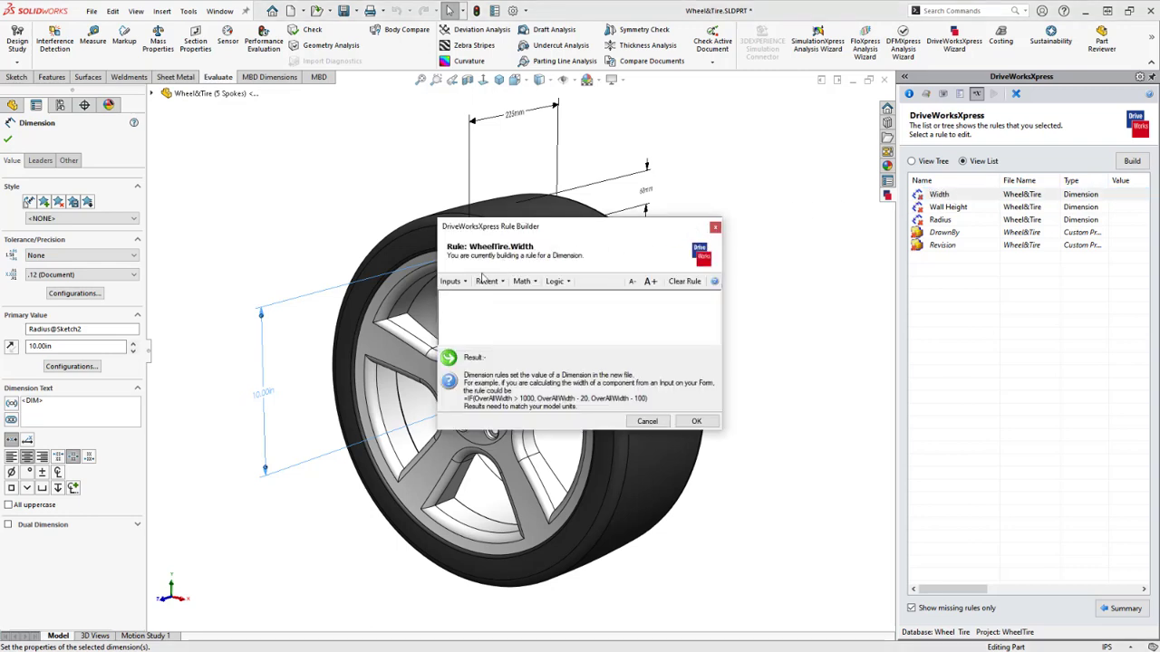
pyautogui.click(459, 284)
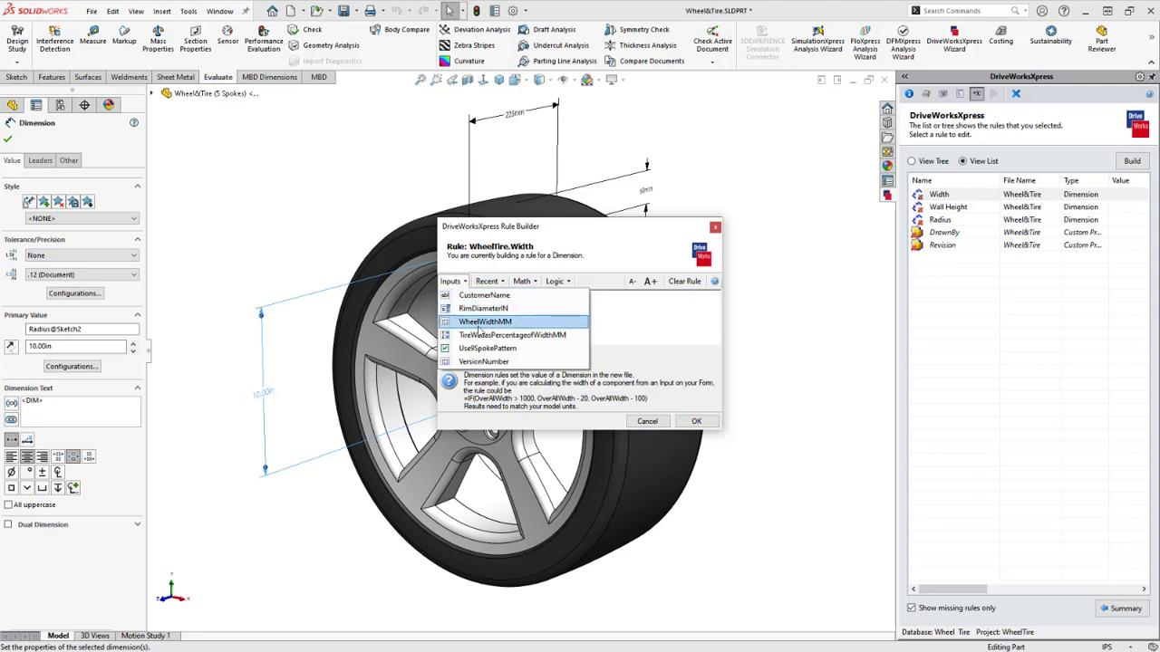
pyautogui.click(513, 326)
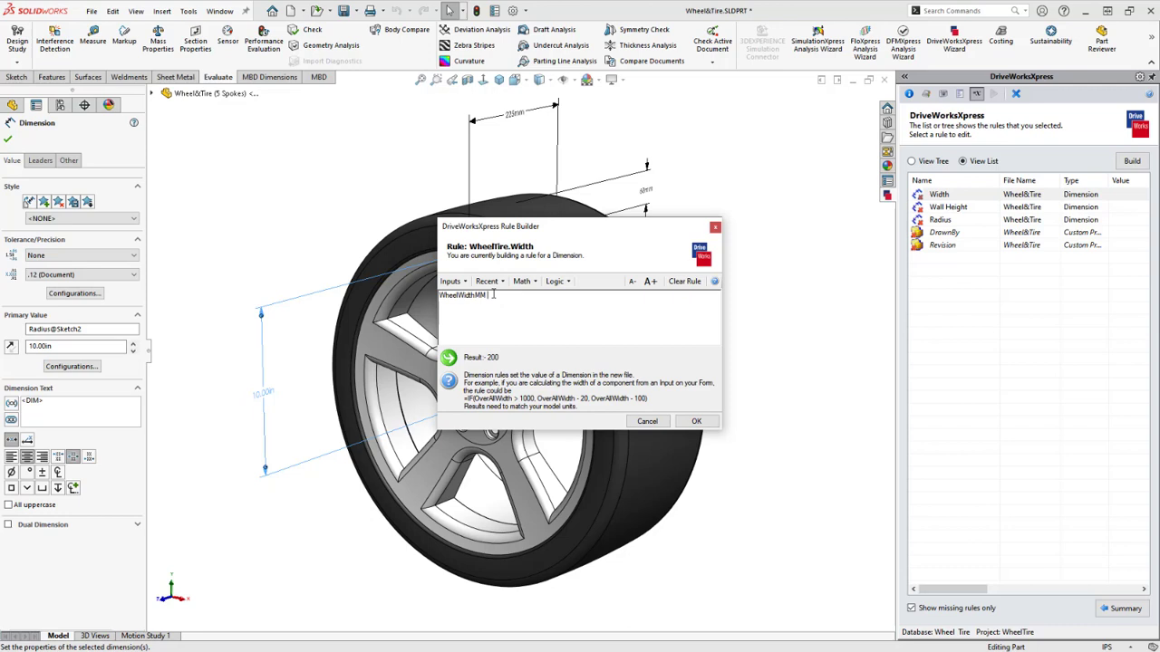
pyautogui.write('/')
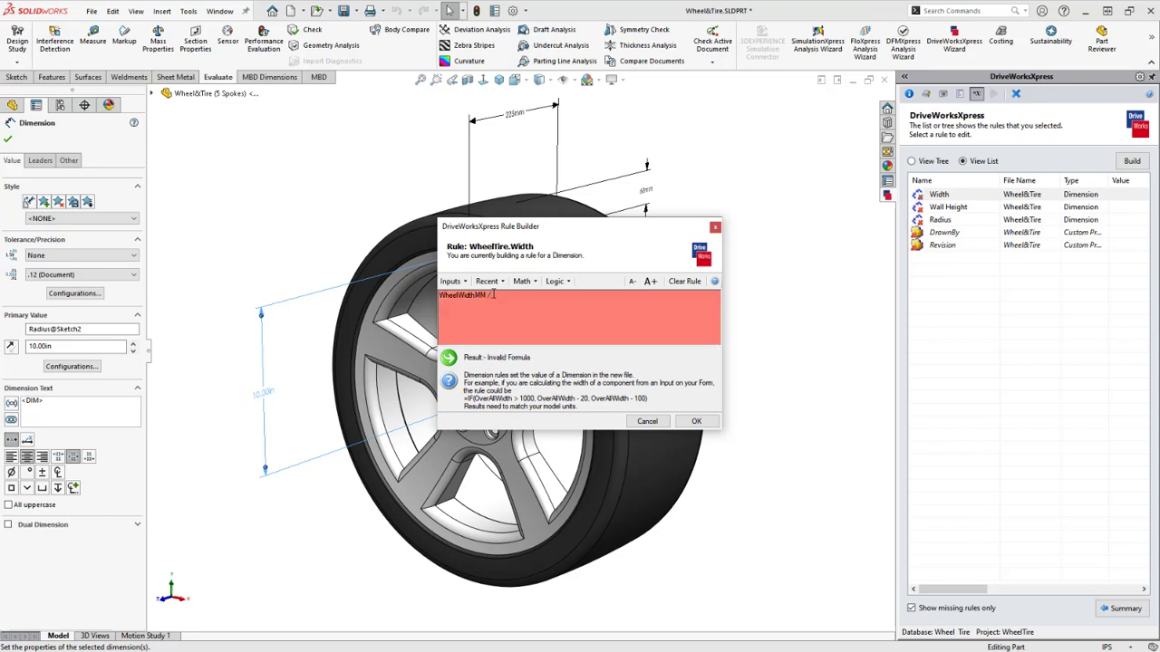
pyautogui.write('25.4')
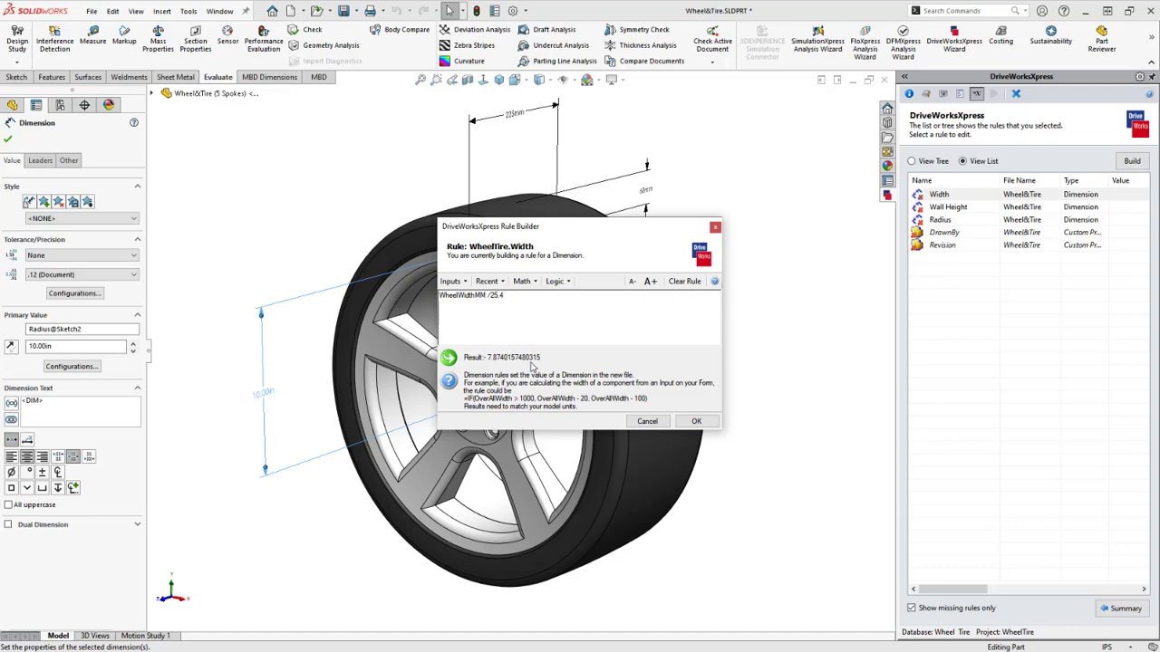
pyautogui.click(693, 423)
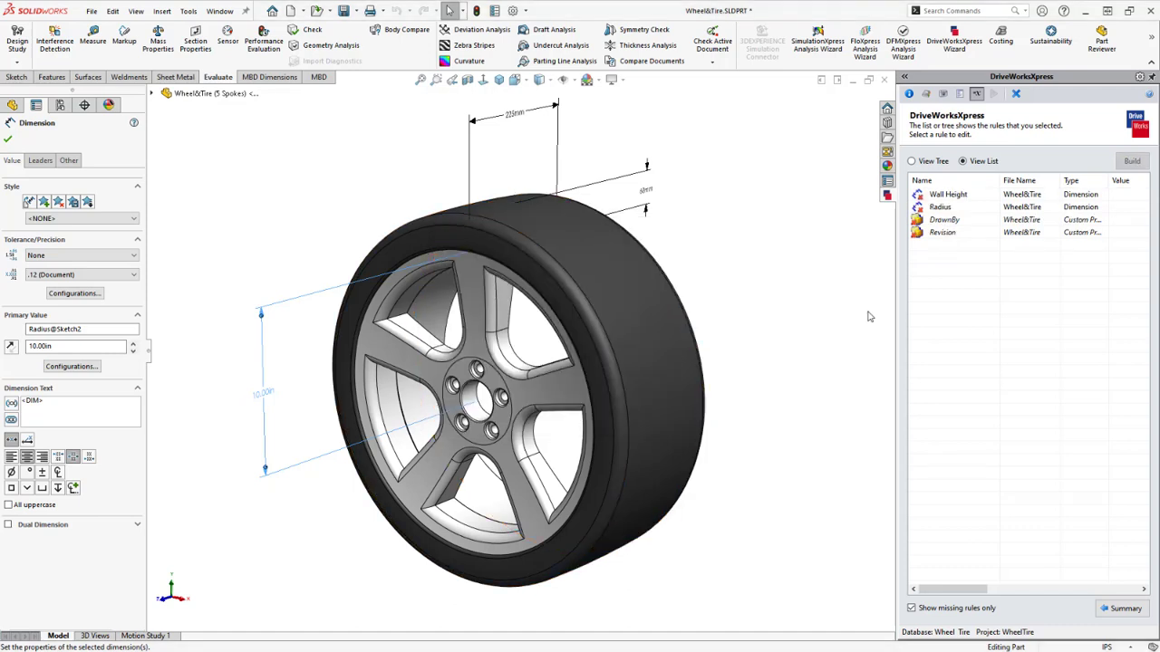
# Build the Wall Height rule as TireWallasPercentageofWidthMM * (WheelWidthMM /100) /25.4
pyautogui.doubleClick(945, 195)
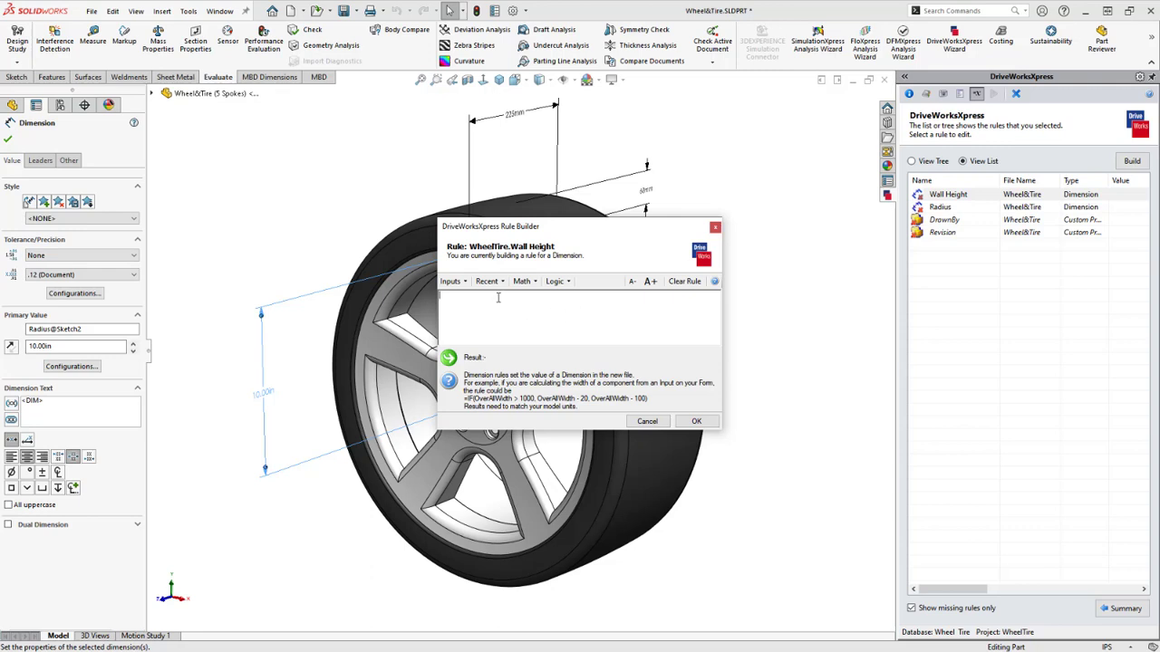
pyautogui.click(458, 284)
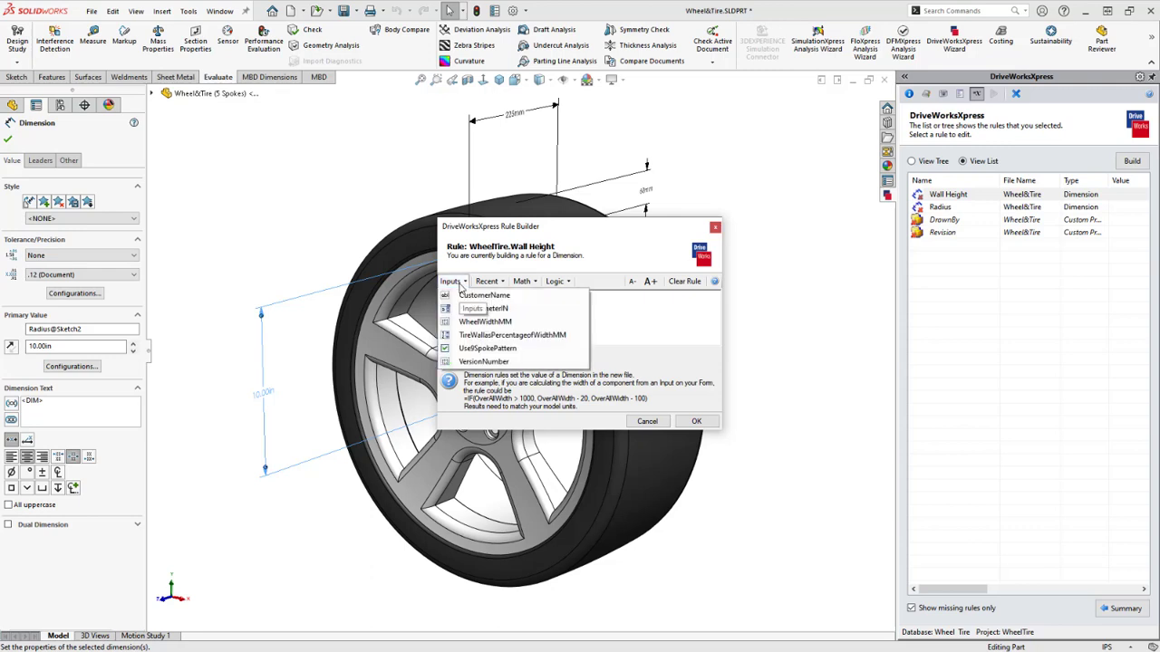
pyautogui.click(522, 335)
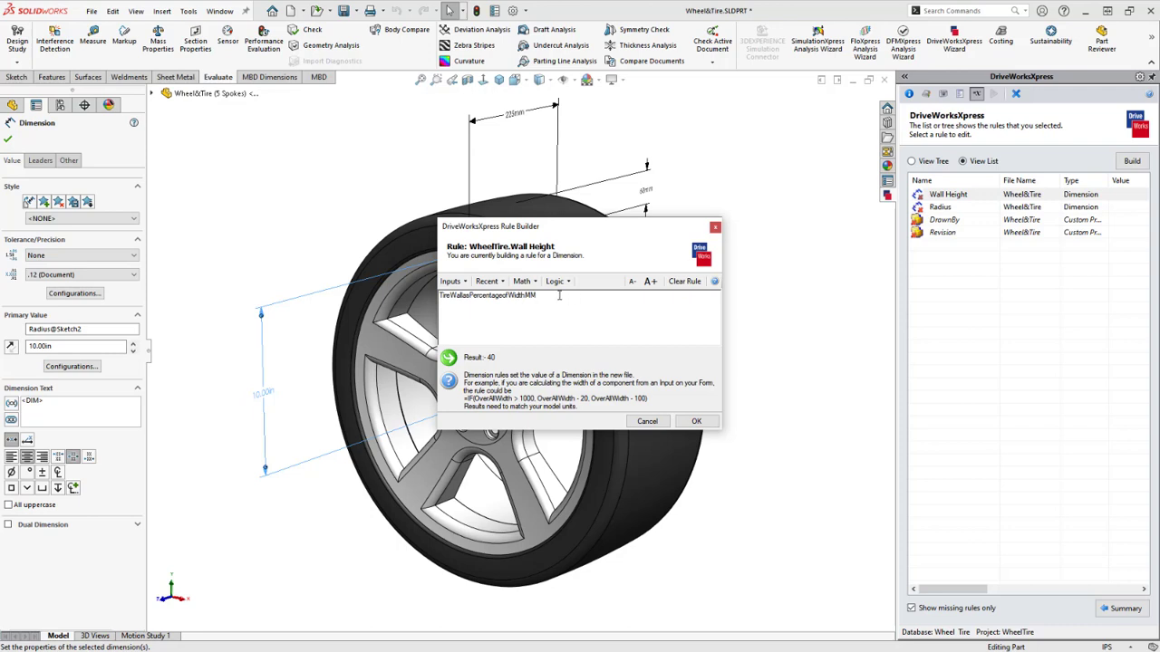
pyautogui.write('*')
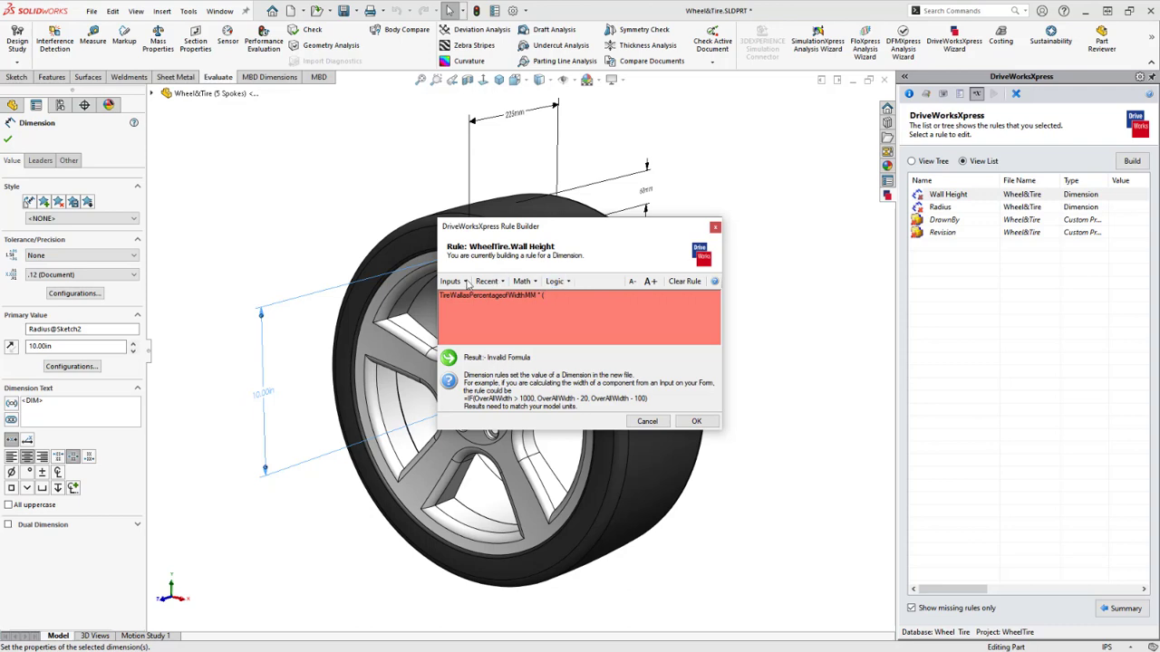
pyautogui.click(452, 281)
pyautogui.click(485, 322)
pyautogui.write('/100) ')
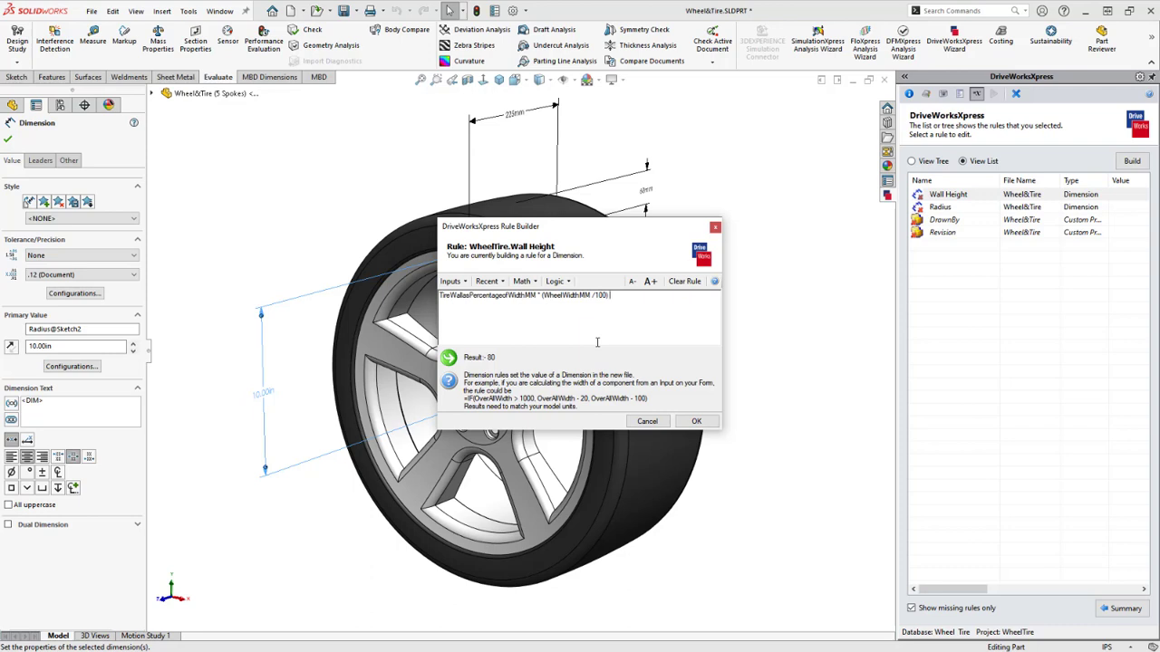
pyautogui.write('/')
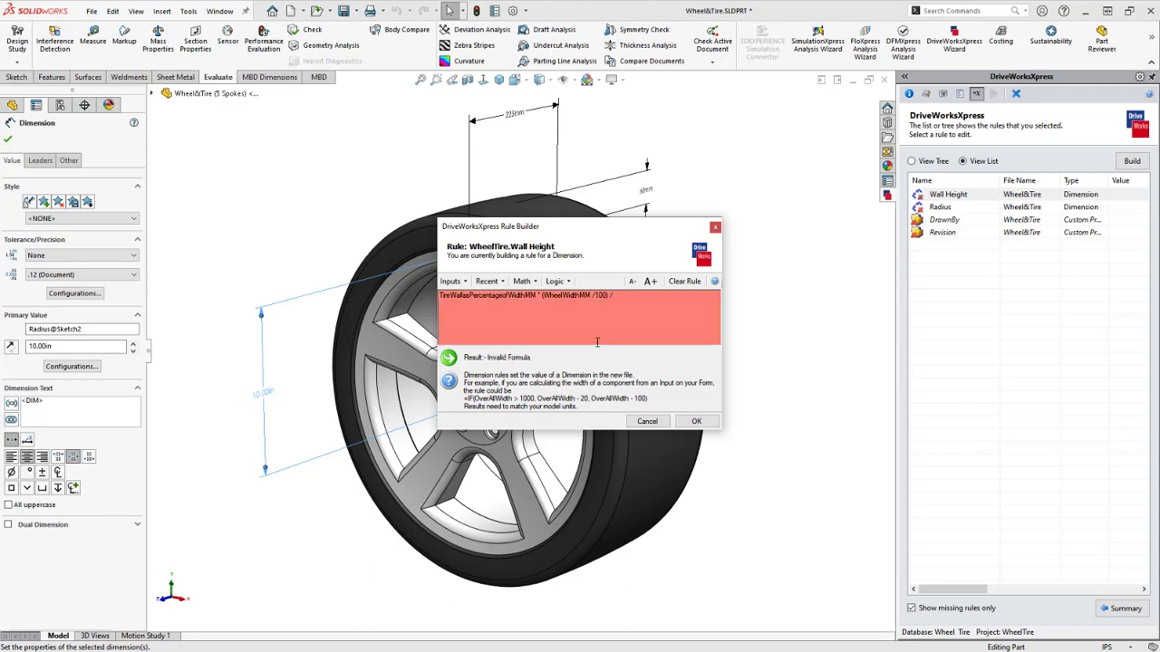
pyautogui.write('25.4')
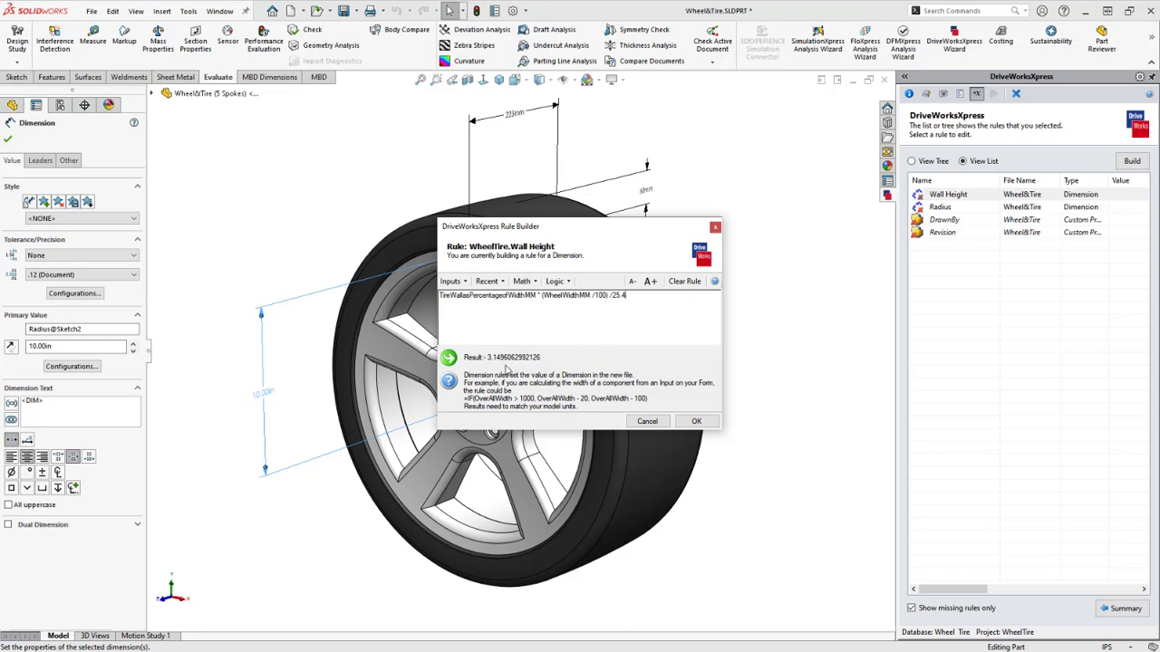
pyautogui.click(696, 423)
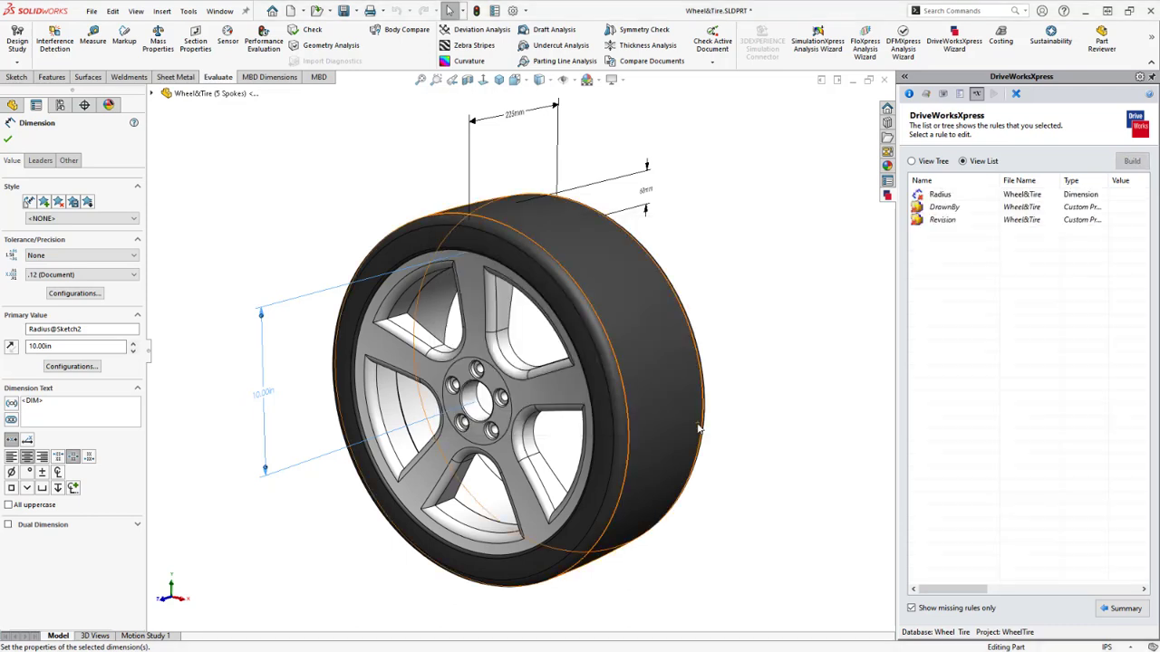
# Set the Radius rule to RimDiameterIN /2, which previews as 9
pyautogui.doubleClick(948, 195)
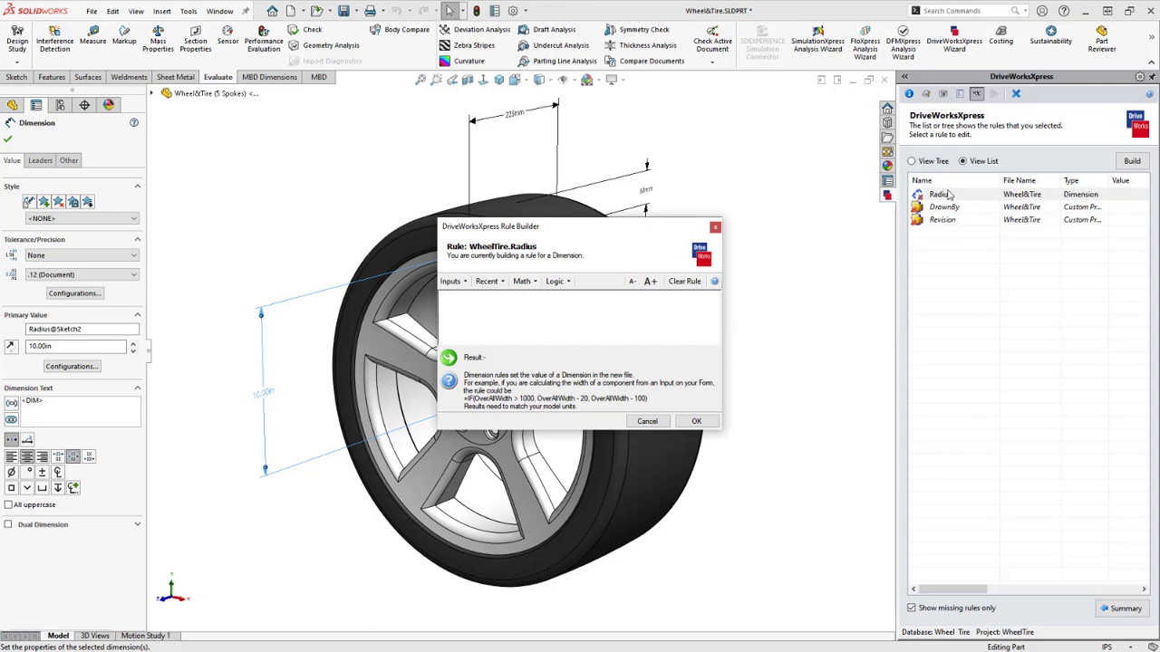
pyautogui.click(453, 282)
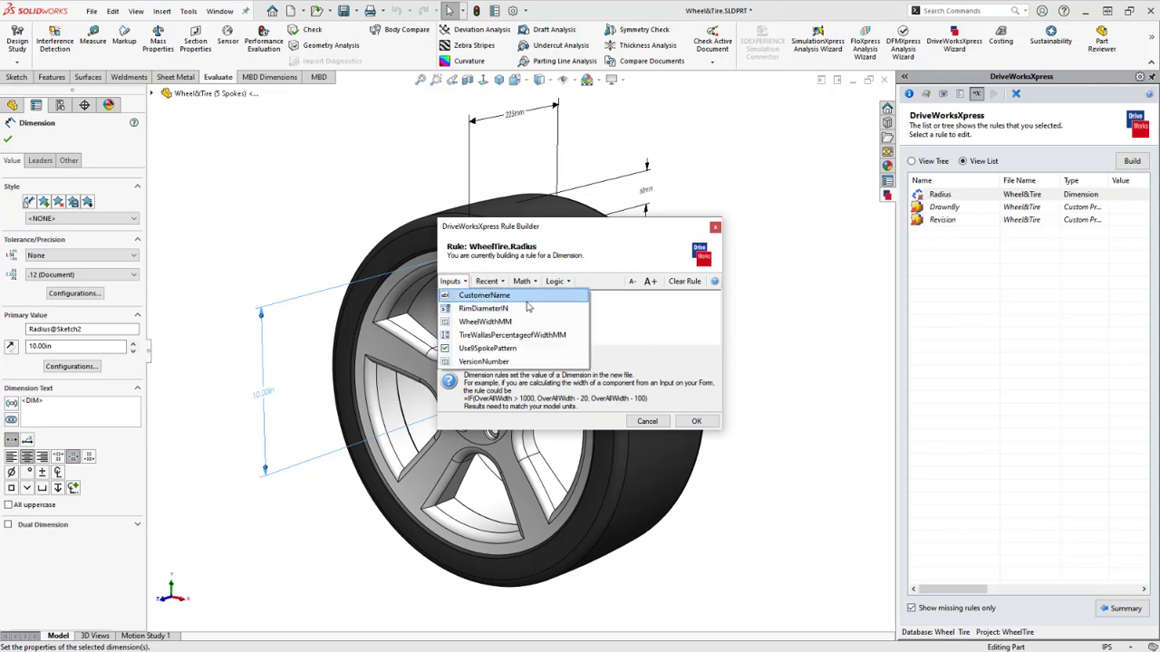
pyautogui.click(534, 310)
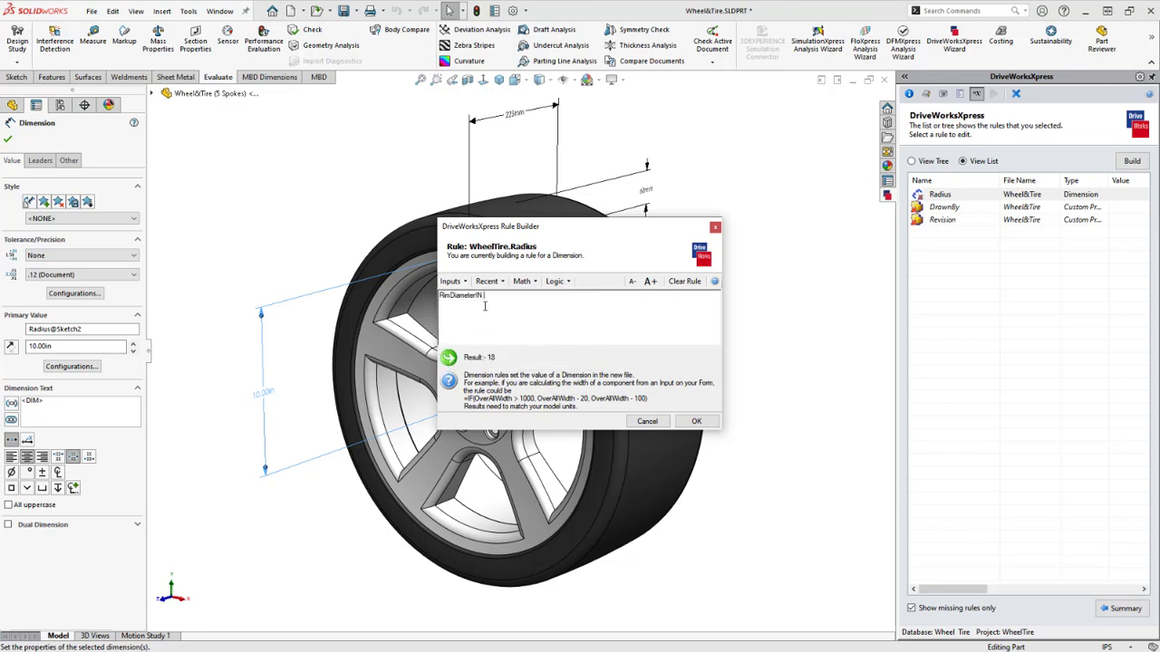
pyautogui.write('/2')
pyautogui.click(689, 422)
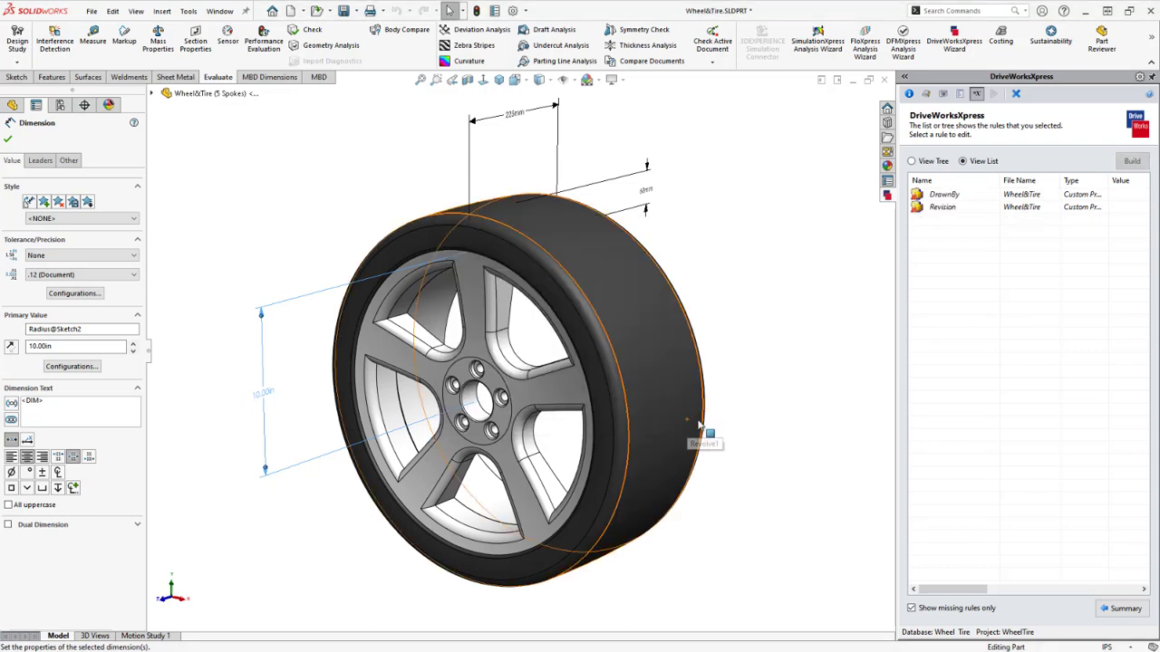
# Drive the DrawnBy rule from the CustomerName input
pyautogui.doubleClick(948, 196)
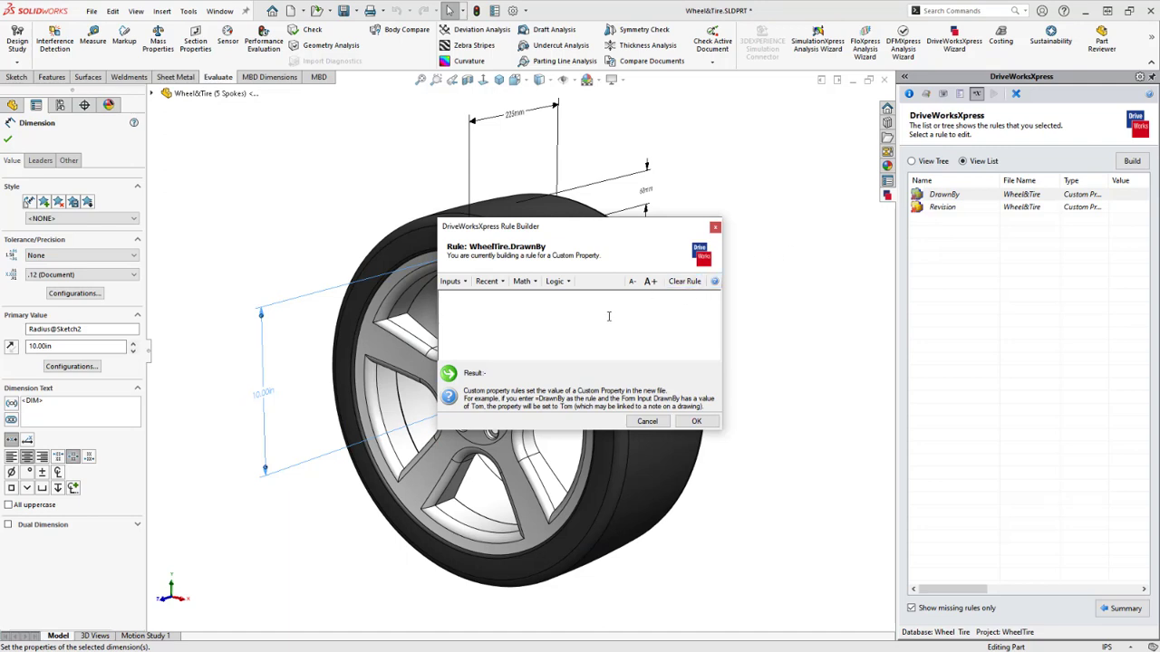
pyautogui.click(451, 281)
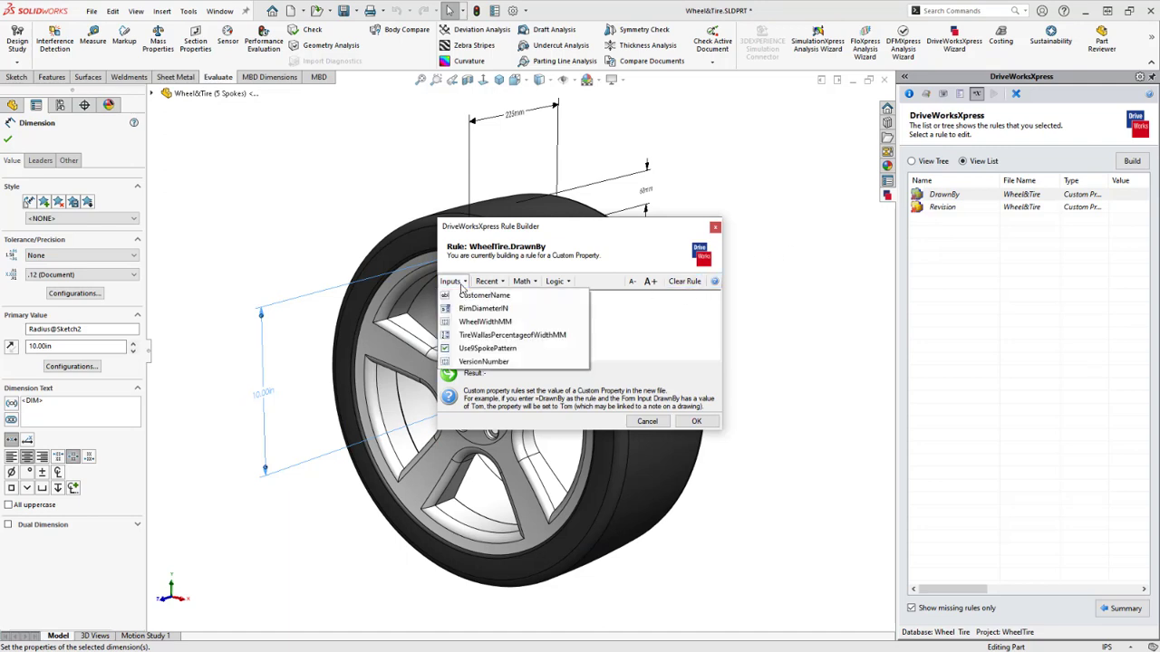
pyautogui.click(513, 297)
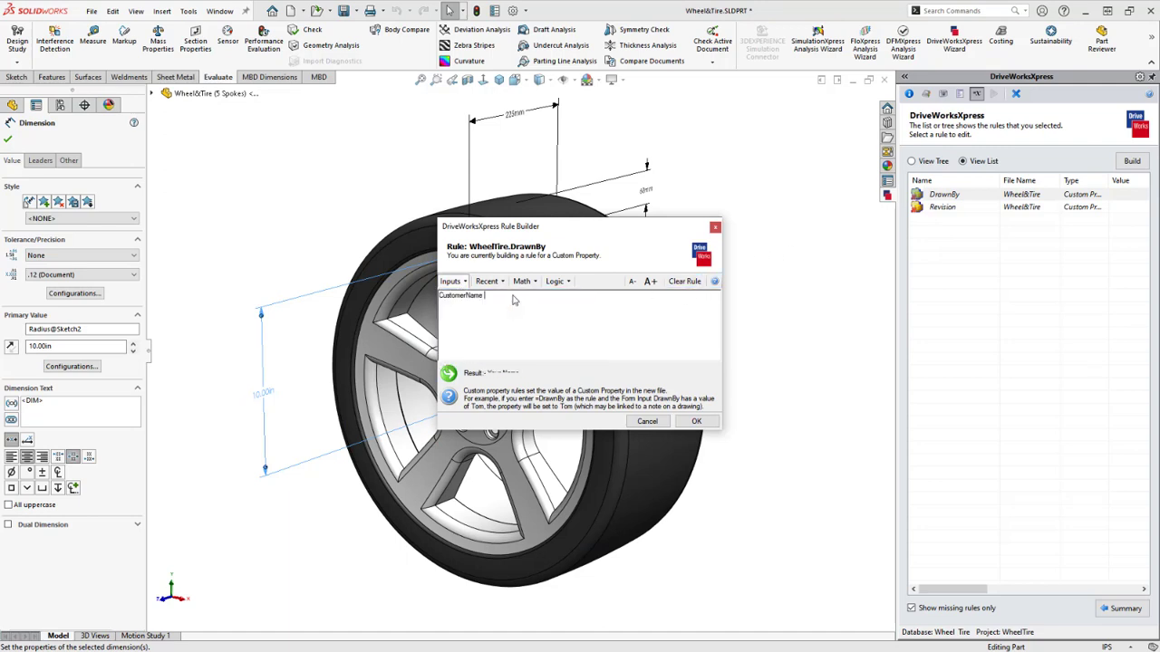
pyautogui.click(696, 421)
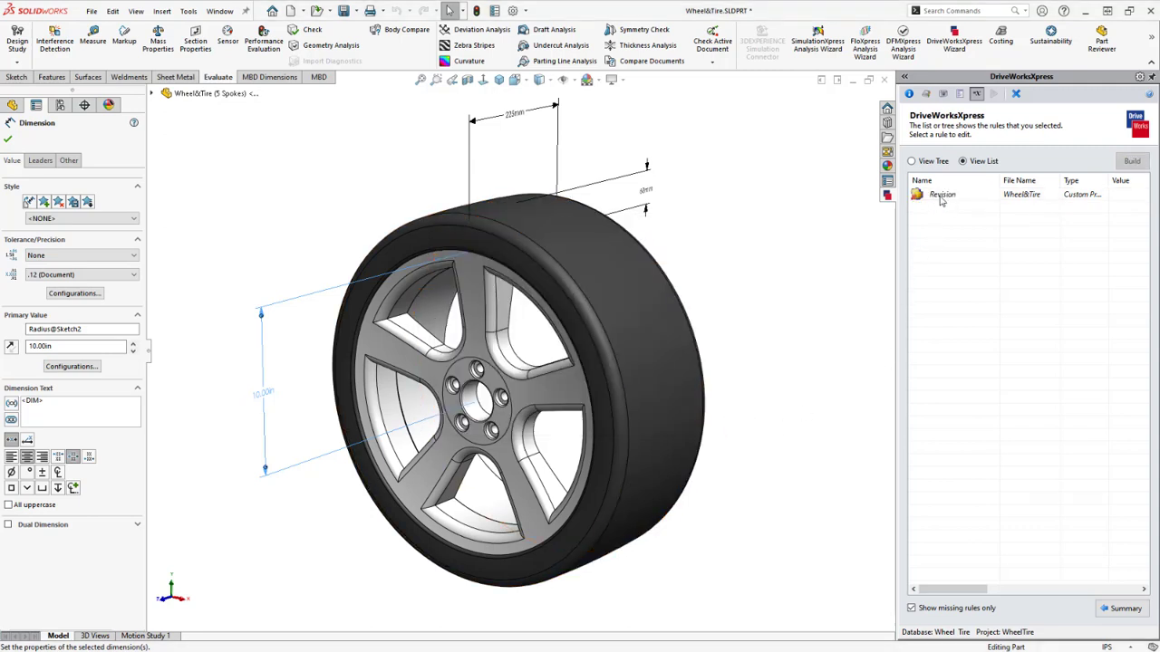
# Drive the Revision rule from the VersionNumber input
pyautogui.doubleClick(942, 196)
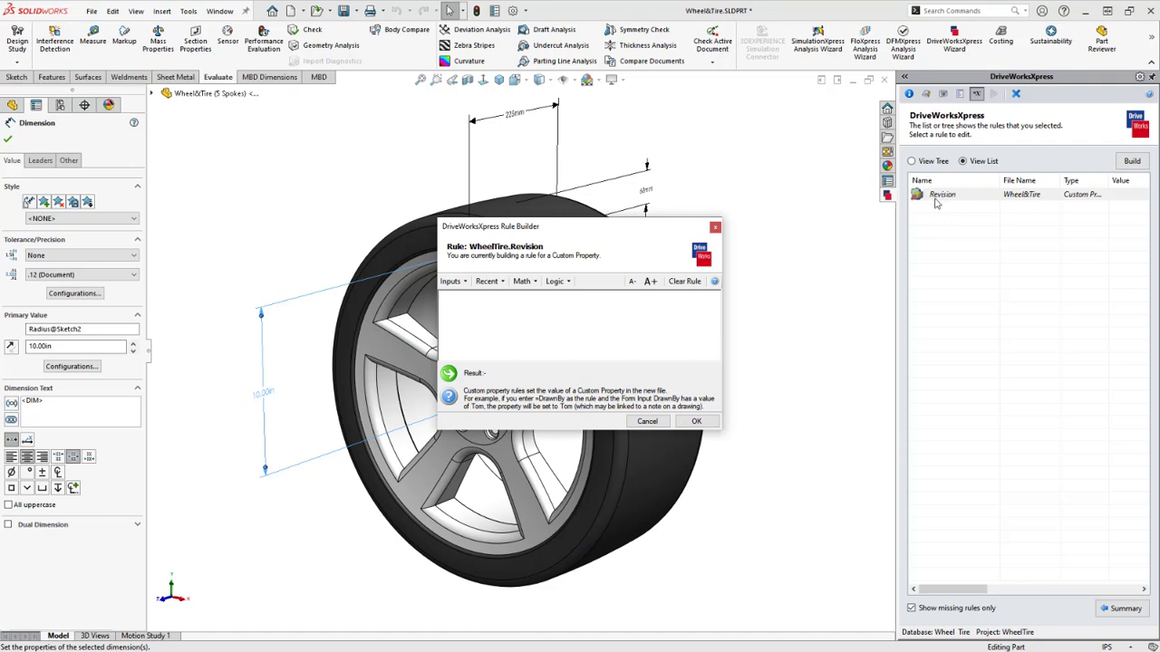
pyautogui.click(451, 281)
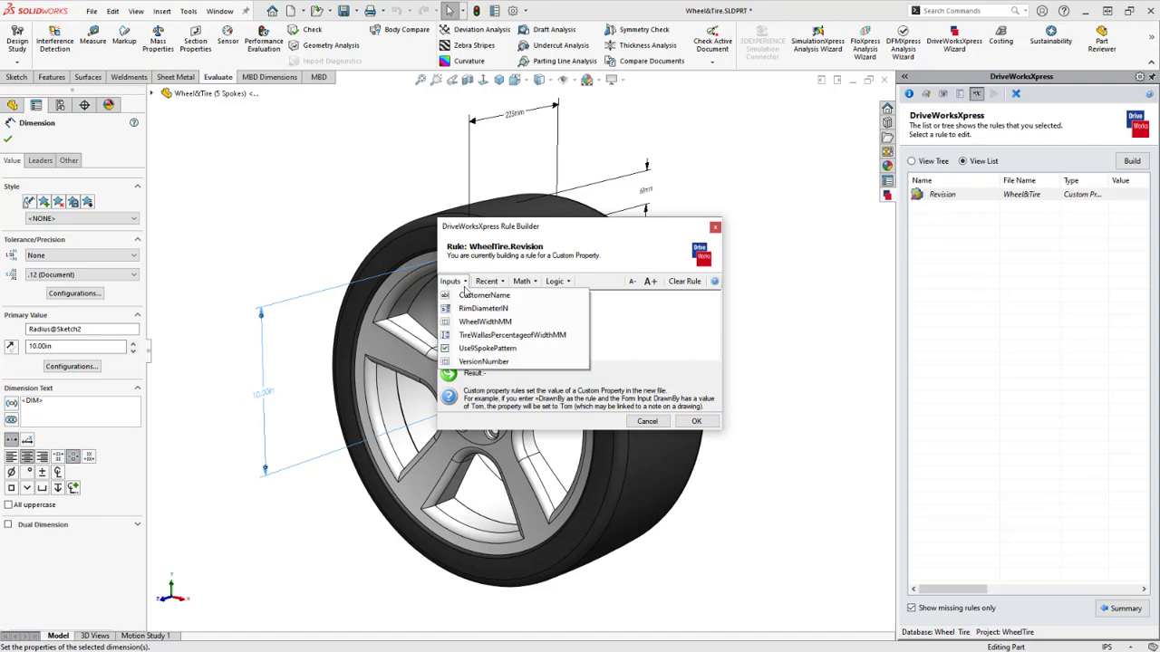
pyautogui.click(521, 362)
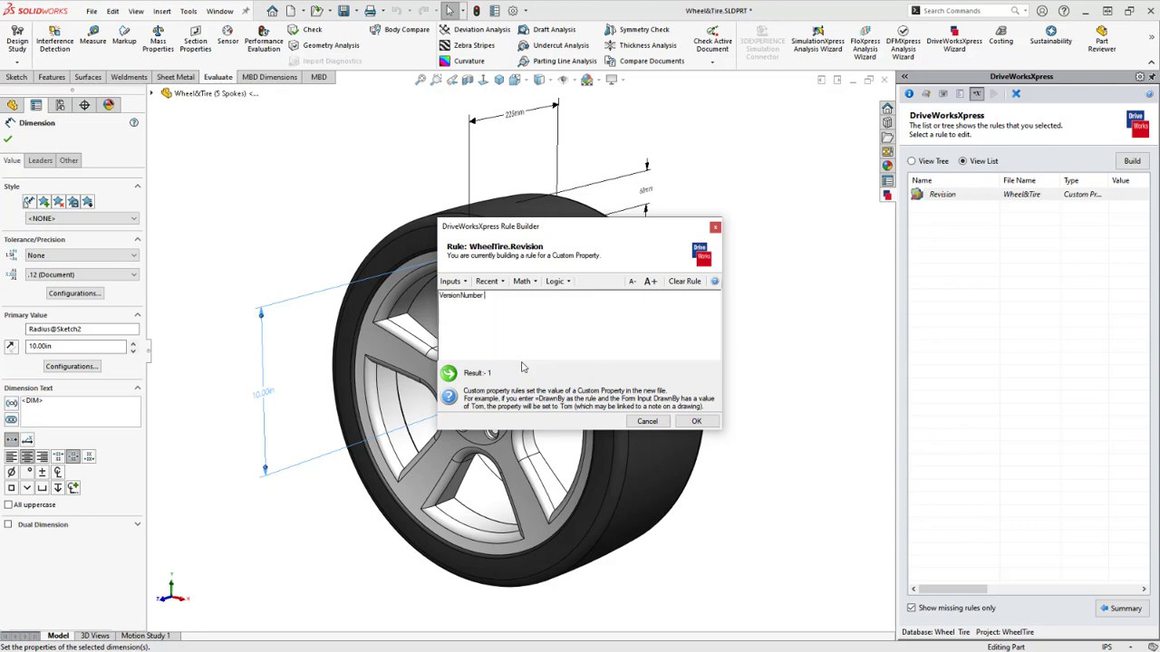
pyautogui.click(696, 422)
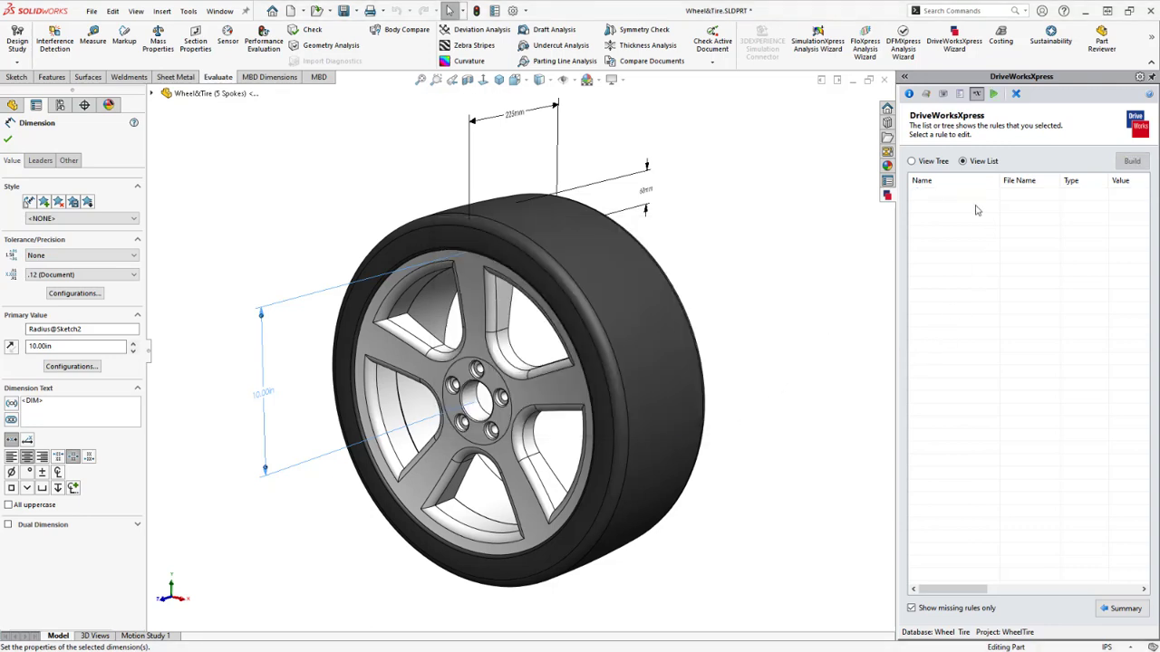
# Review the full rule list and run the WheelTire project to show its input form
pyautogui.click(914, 609)
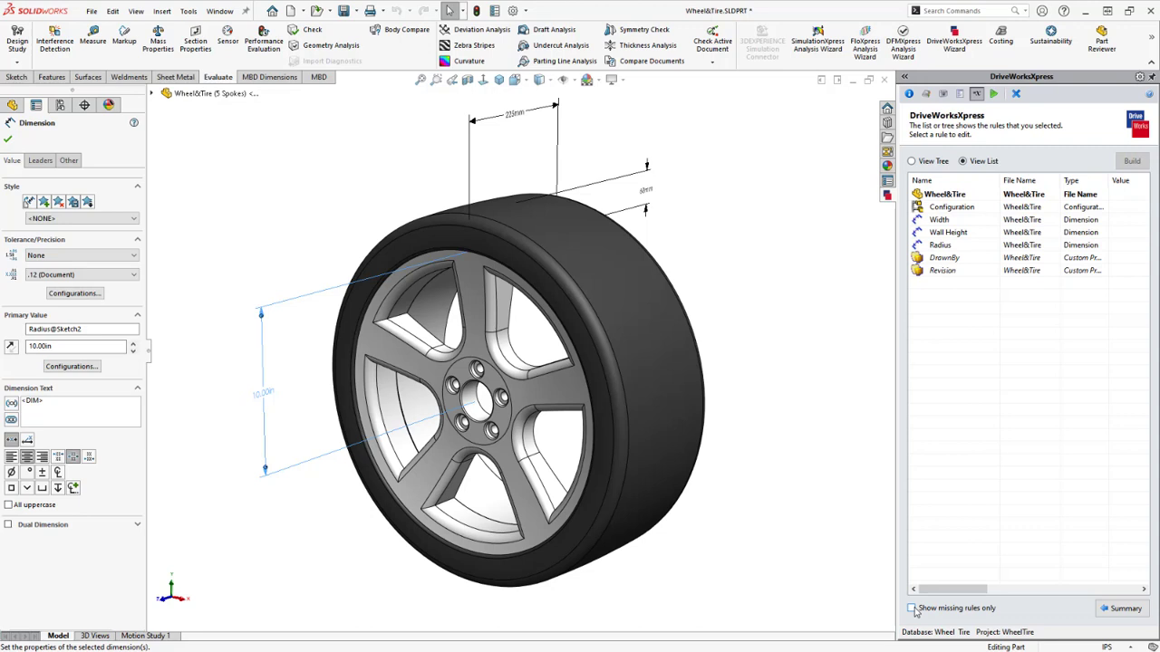
pyautogui.click(912, 609)
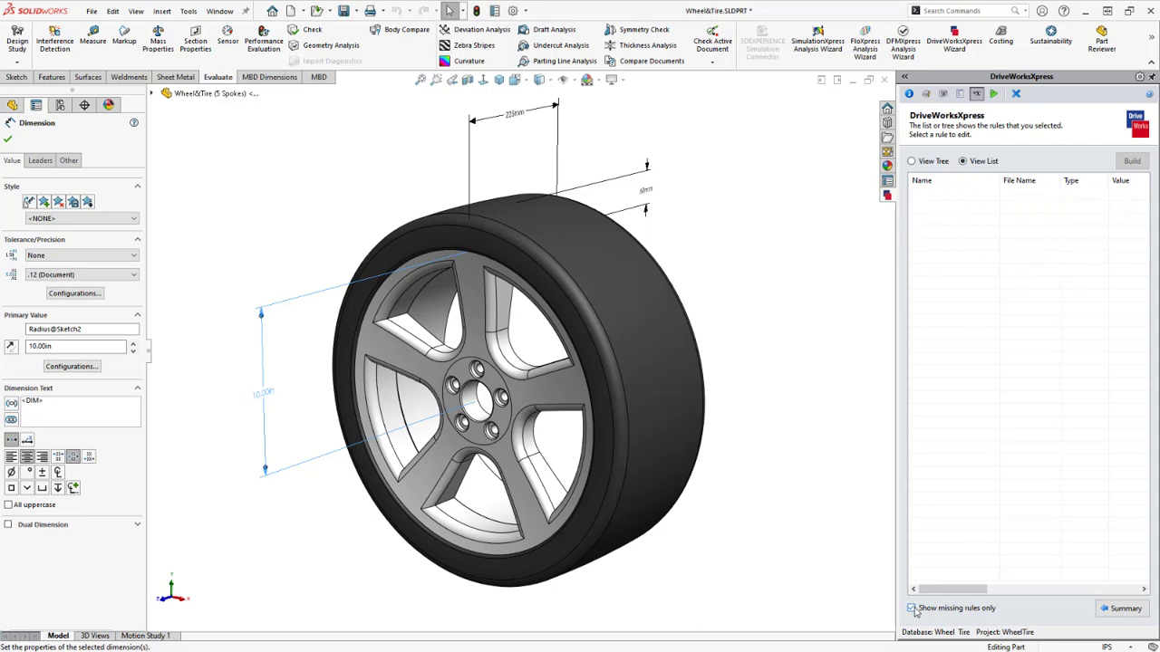
pyautogui.click(913, 609)
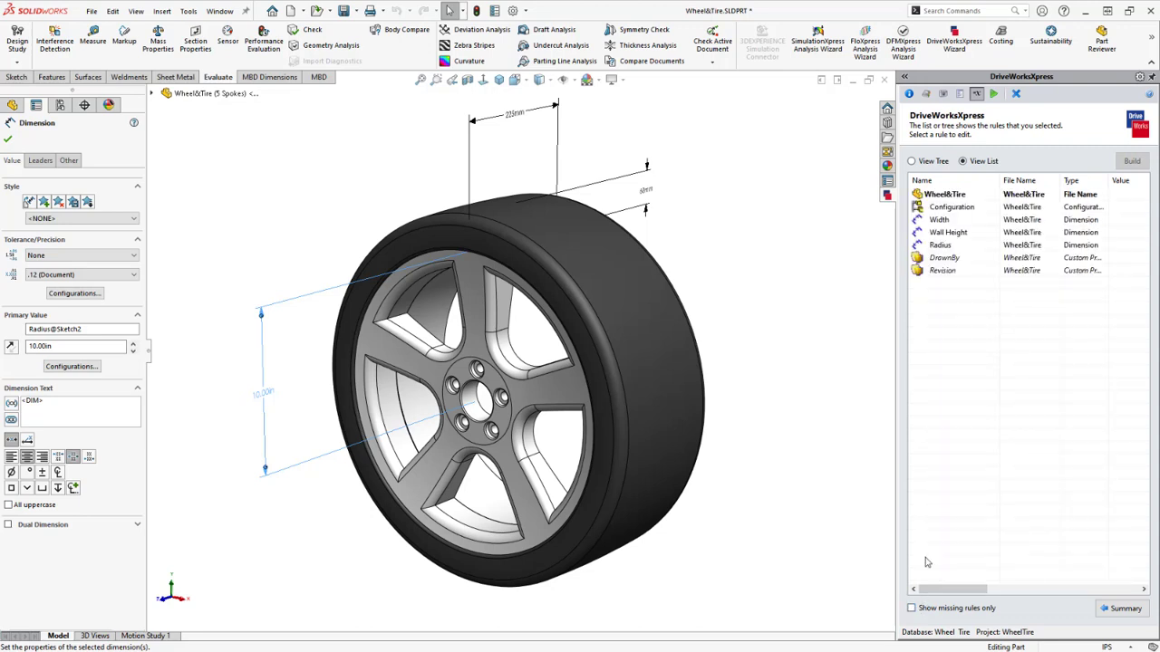
pyautogui.click(994, 94)
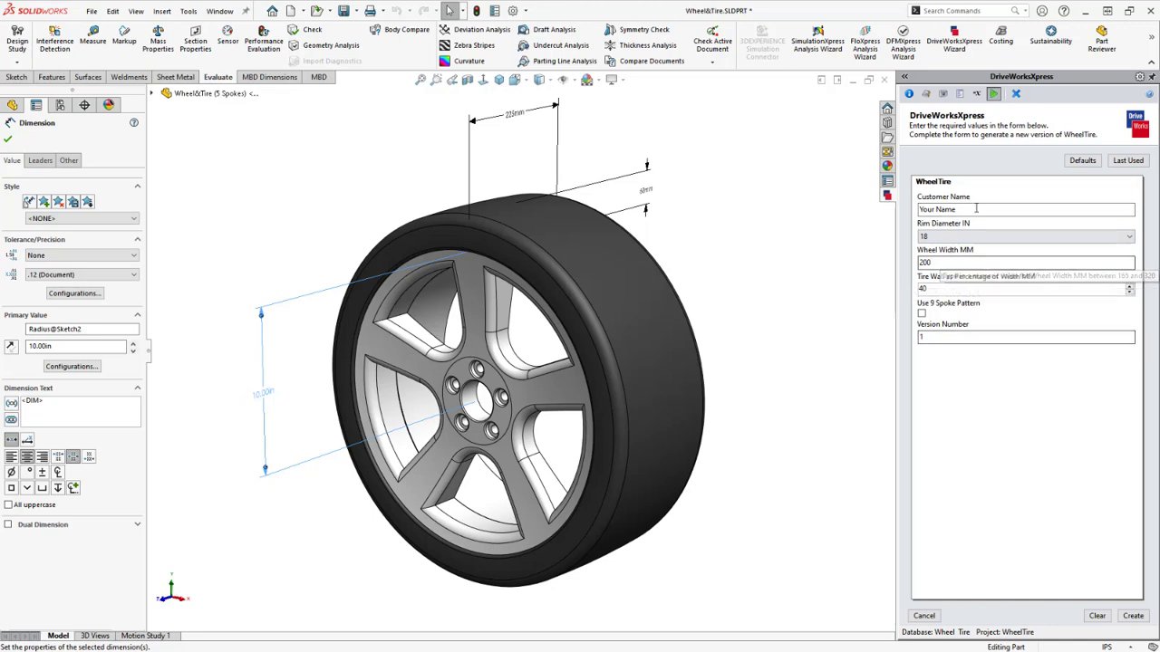
# Enter the customer's name, 17 in rim, 285 mm width, 70% tire wall, and tick 9-spoke pattern
pyautogui.moveTo(958, 210); pyautogui.dragTo(914, 204)
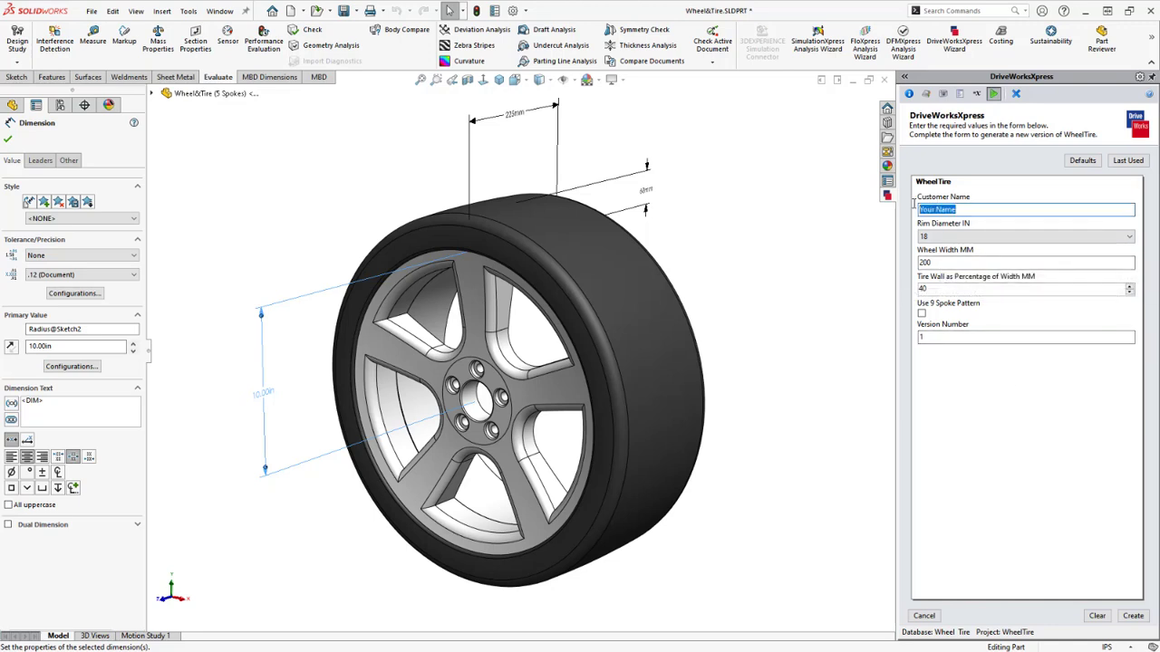
pyautogui.click(939, 236)
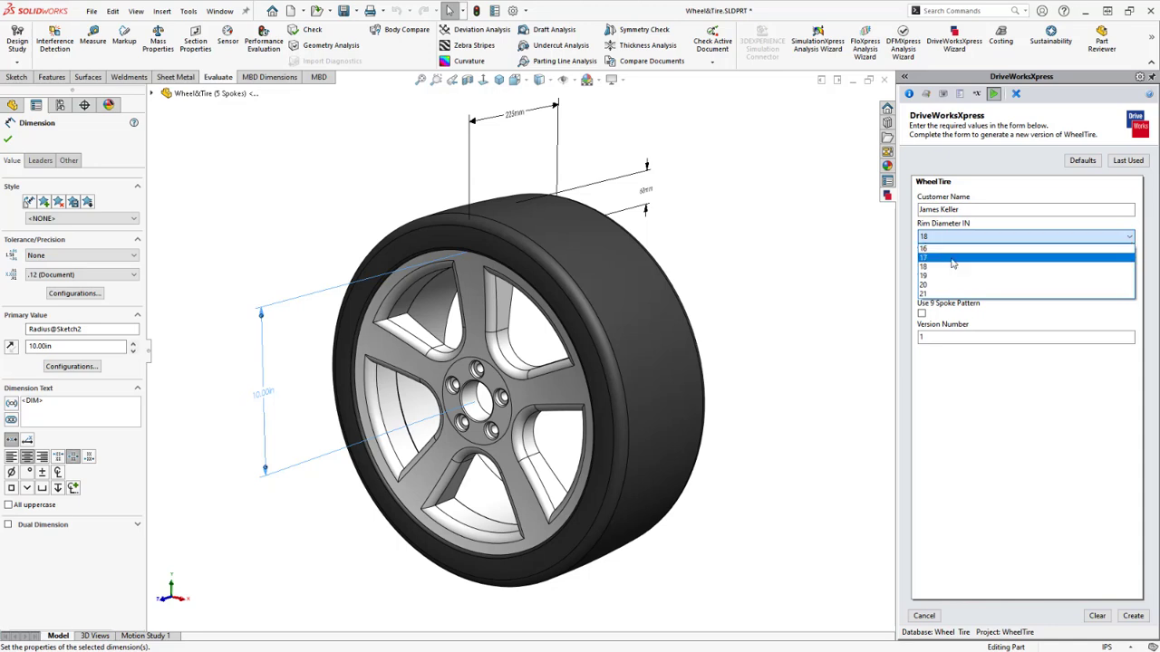
pyautogui.click(952, 258)
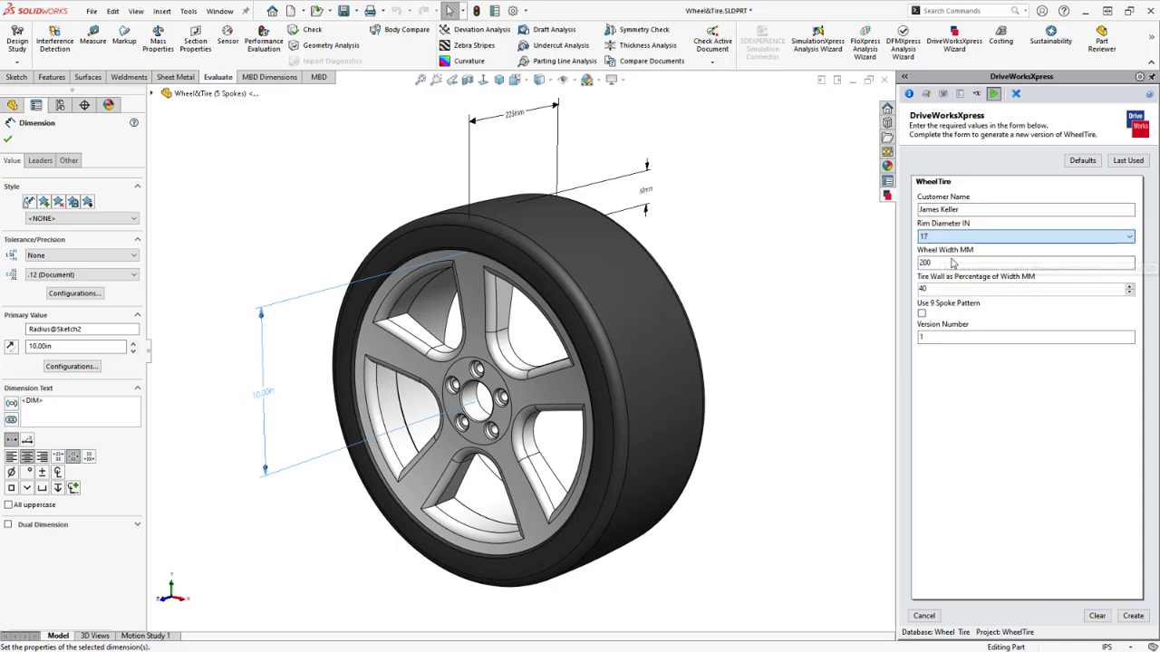
pyautogui.moveTo(931, 261); pyautogui.dragTo(916, 261)
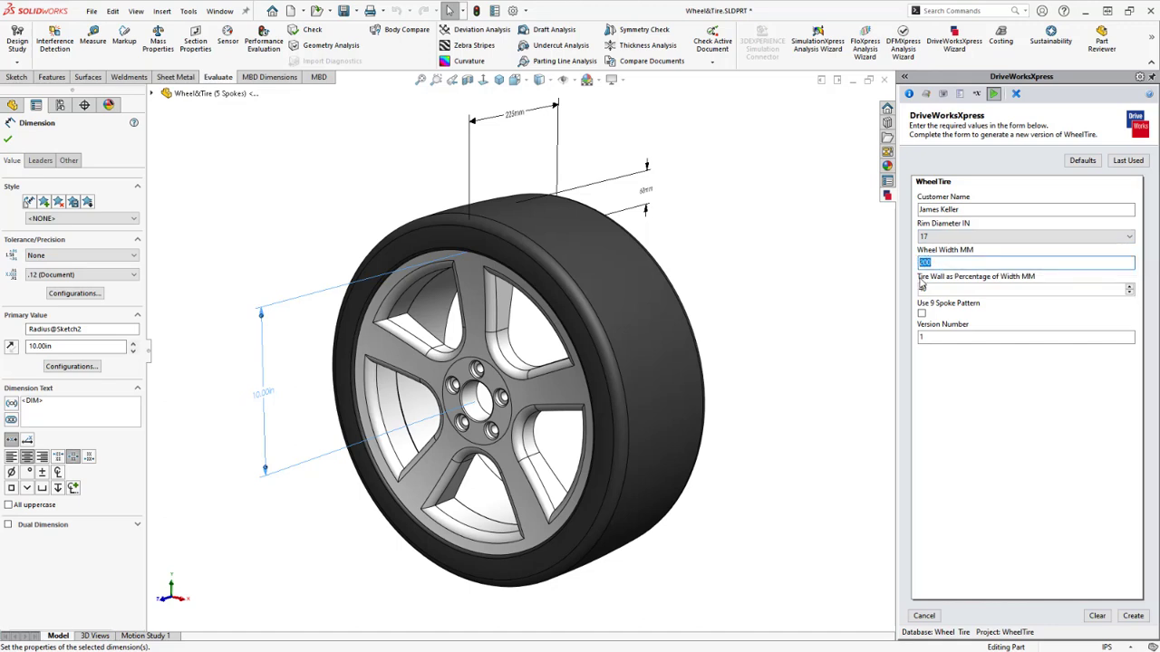
pyautogui.write('285')
pyautogui.moveTo(926, 288); pyautogui.dragTo(915, 288)
pyautogui.write('70')
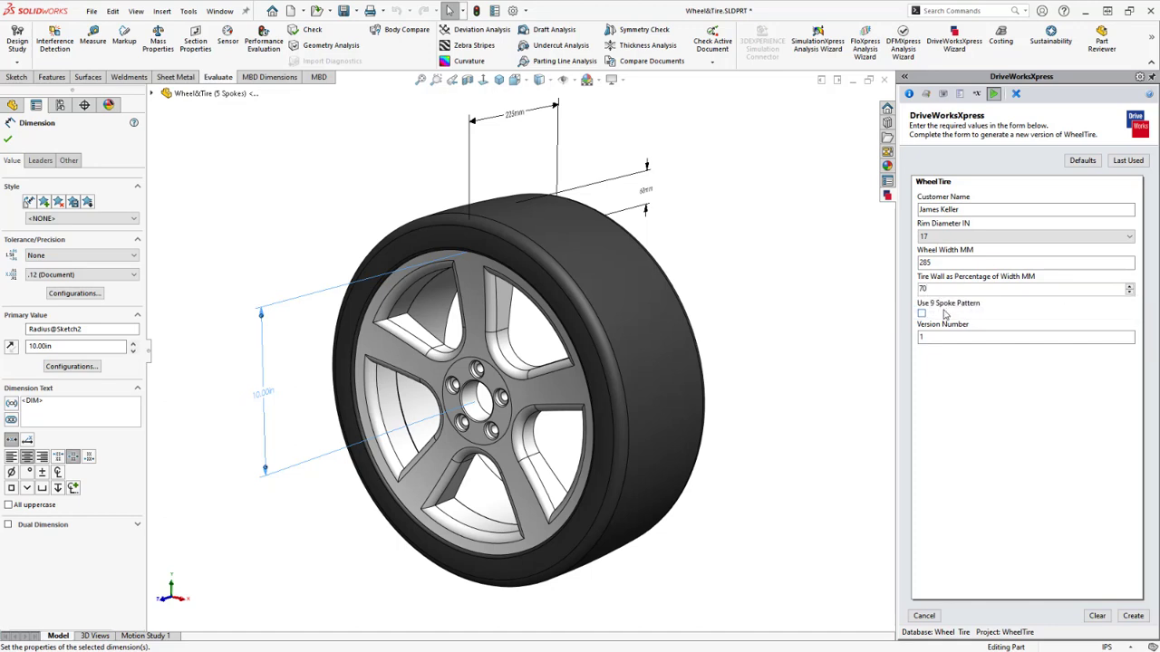
pyautogui.click(921, 314)
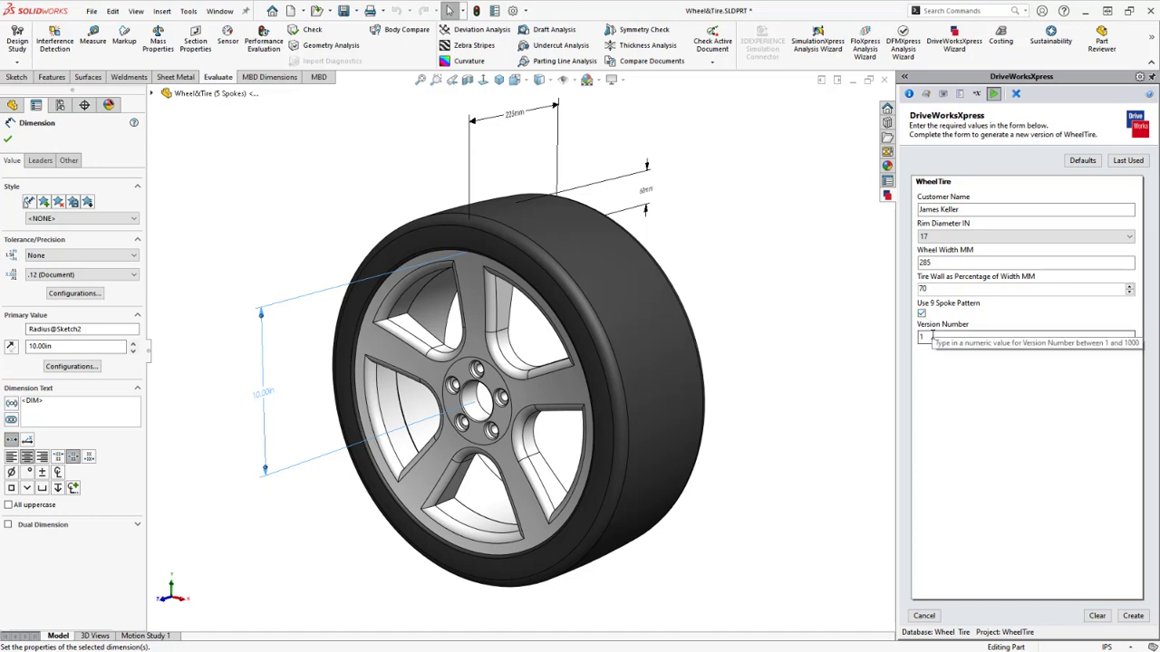
pyautogui.click(933, 336)
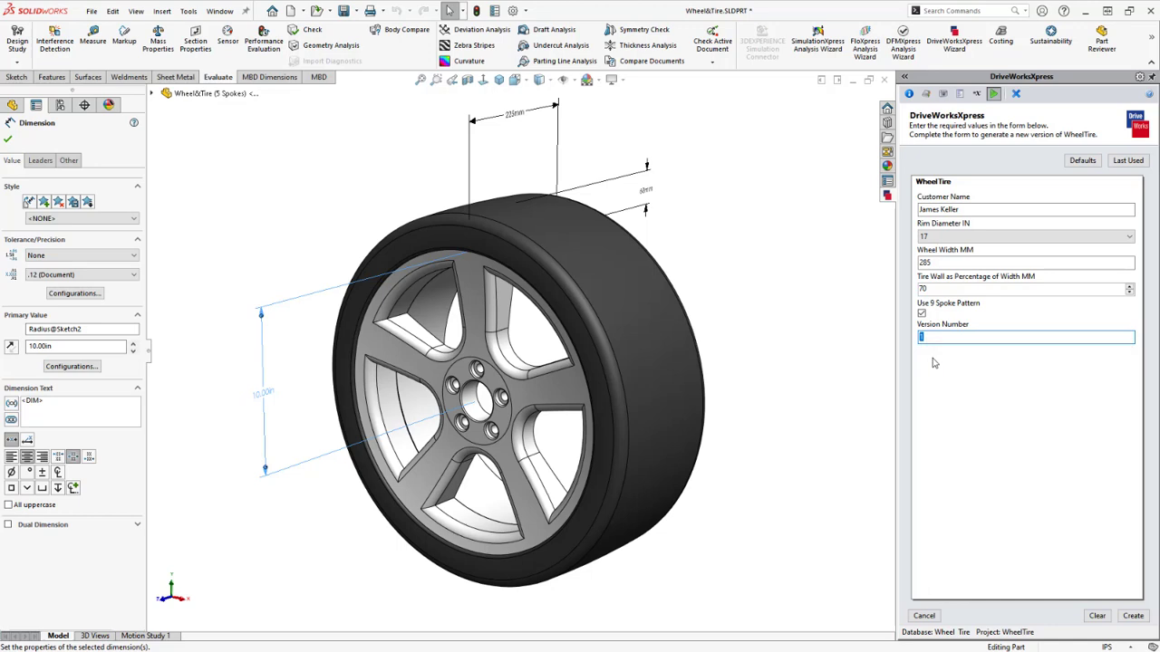
# Generate the 17/285/70 9-spoke wheel variant, inspect it, and bring the Wheel & Tire folder forward
pyautogui.click(1135, 617)
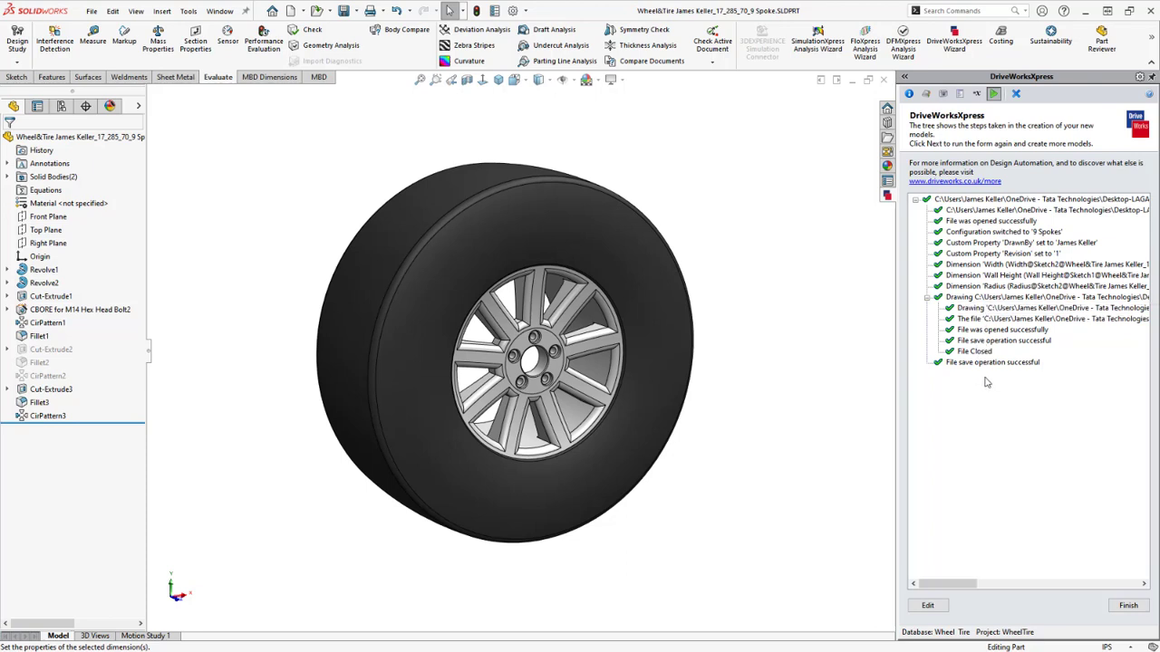
pyautogui.moveTo(785, 453)
pyautogui.mouseDown(button='middle')
pyautogui.moveTo(756, 415)
pyautogui.moveTo(643, 451)
pyautogui.moveTo(475, 412)
pyautogui.moveTo(441, 443)
pyautogui.moveTo(534, 505)
pyautogui.moveTo(616, 453)
pyautogui.moveTo(603, 368)
pyautogui.moveTo(731, 455)
pyautogui.moveTo(767, 451)
pyautogui.moveTo(773, 421)
pyautogui.moveTo(783, 439)
pyautogui.mouseUp(button='middle')
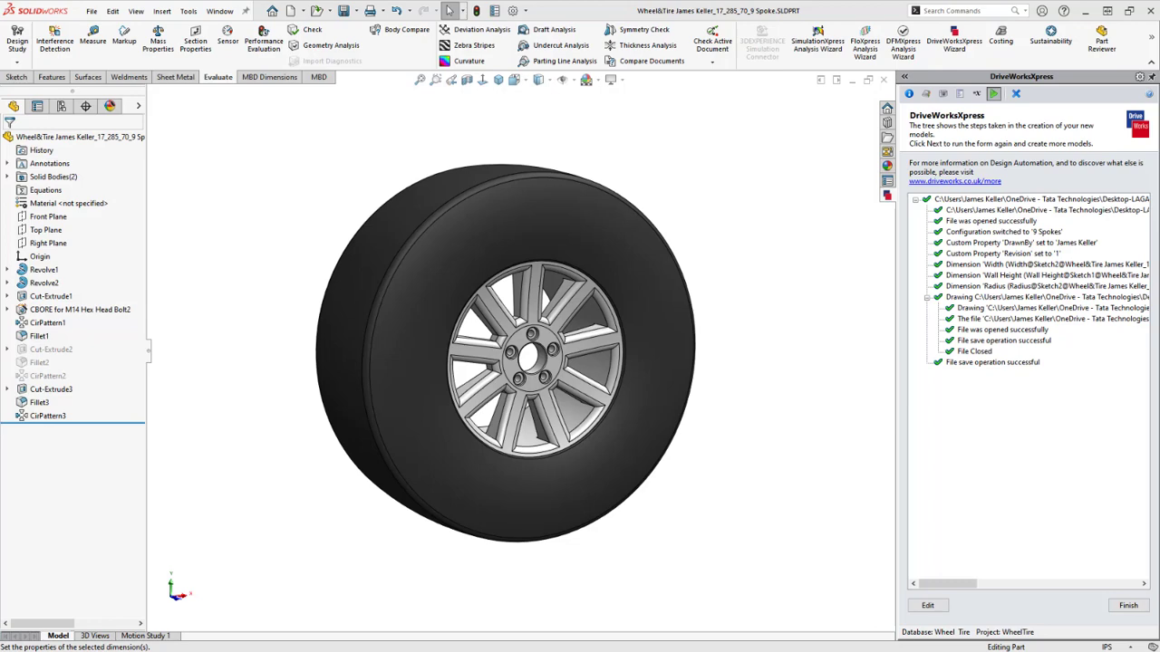
pyautogui.moveTo(1159, 174); pyautogui.dragTo(433, 112)
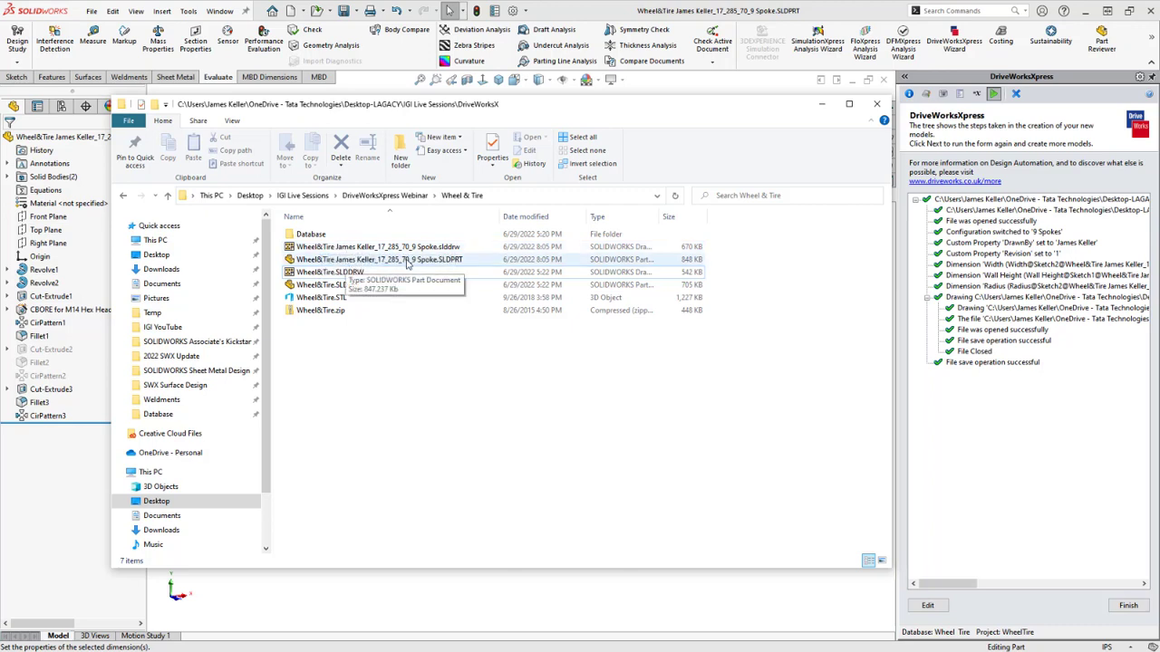
# Open the generated _17_285_70_9 Spoke drawing file from File Explorer
pyautogui.click(365, 250)
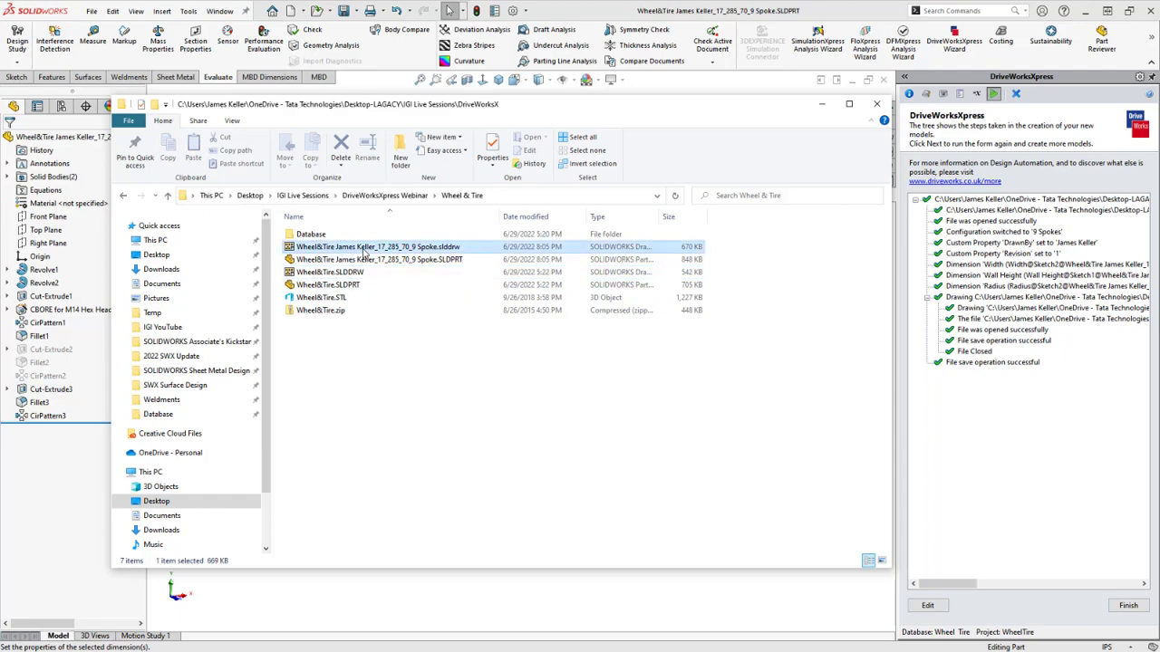
pyautogui.doubleClick(365, 250)
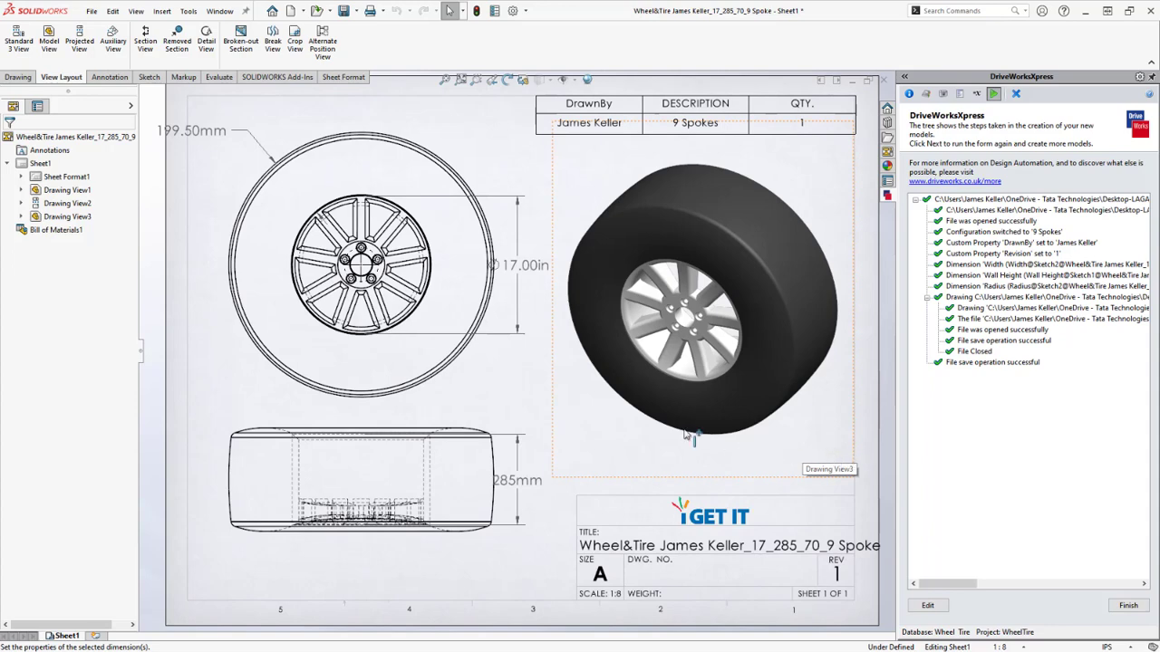
# Shift the Ø17.00in and 285mm dimensions slightly right beside the views, then close the drawing
pyautogui.click(243, 134)
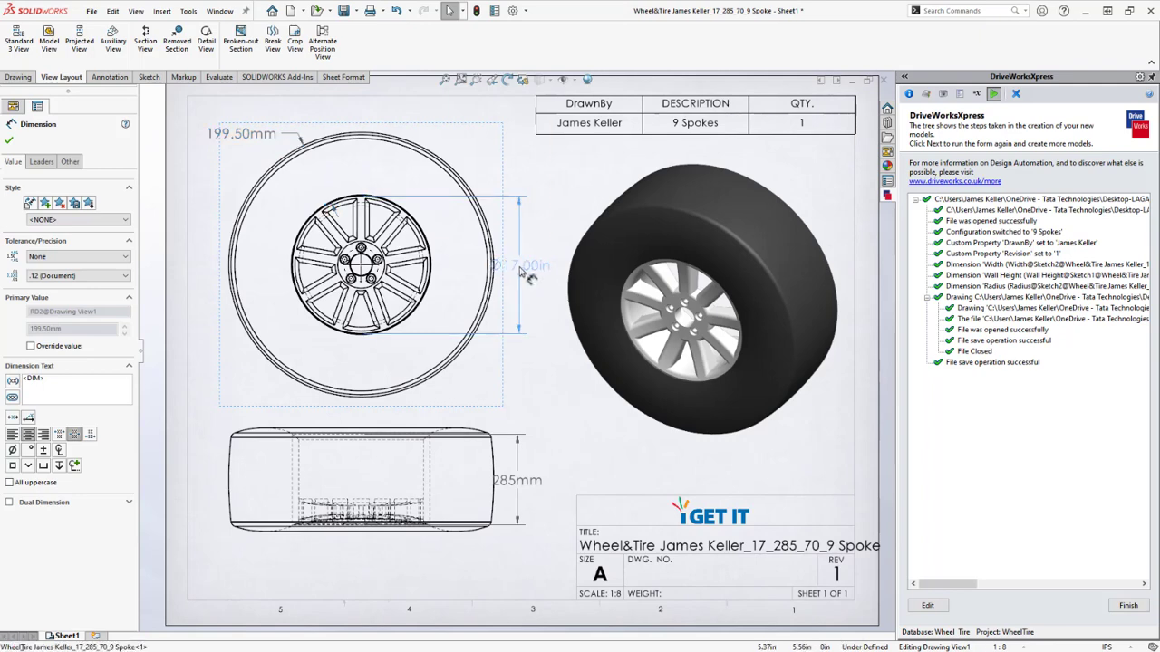
pyautogui.moveTo(524, 271); pyautogui.dragTo(538, 273)
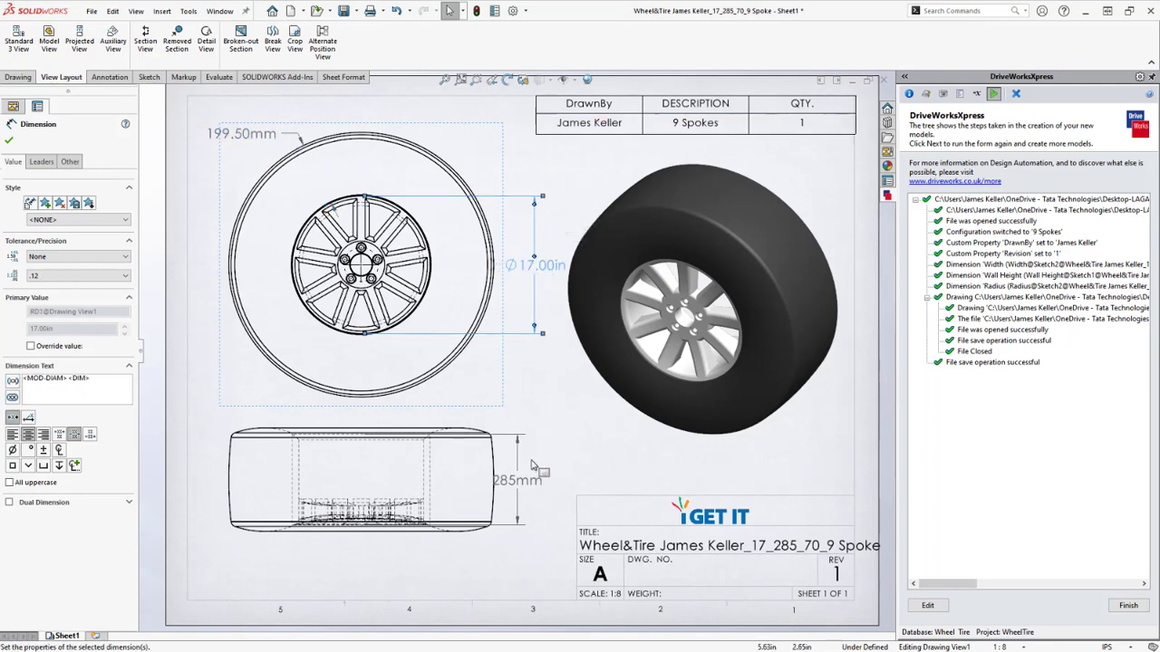
pyautogui.moveTo(521, 483); pyautogui.dragTo(538, 487)
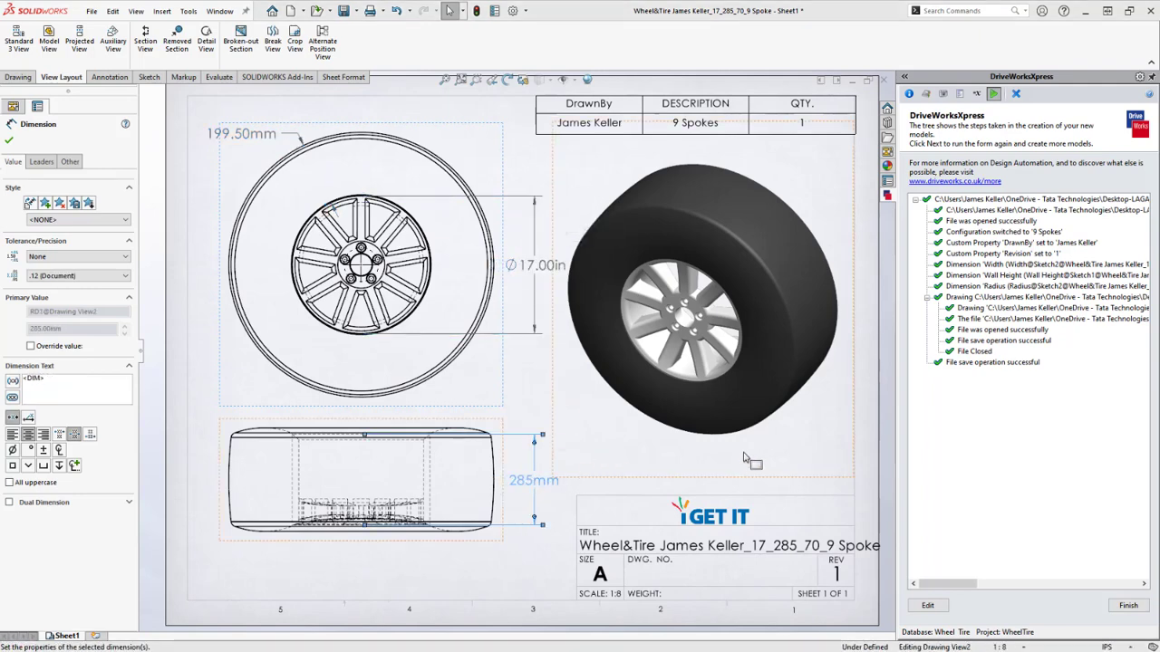
pyautogui.click(868, 447)
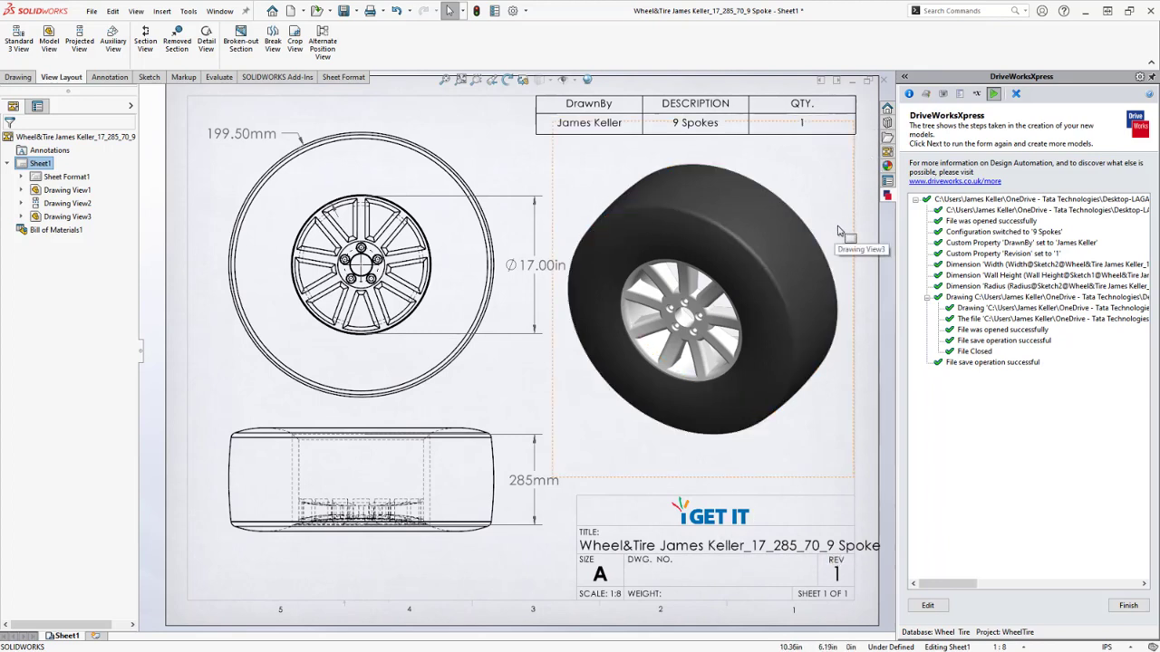
pyautogui.click(884, 81)
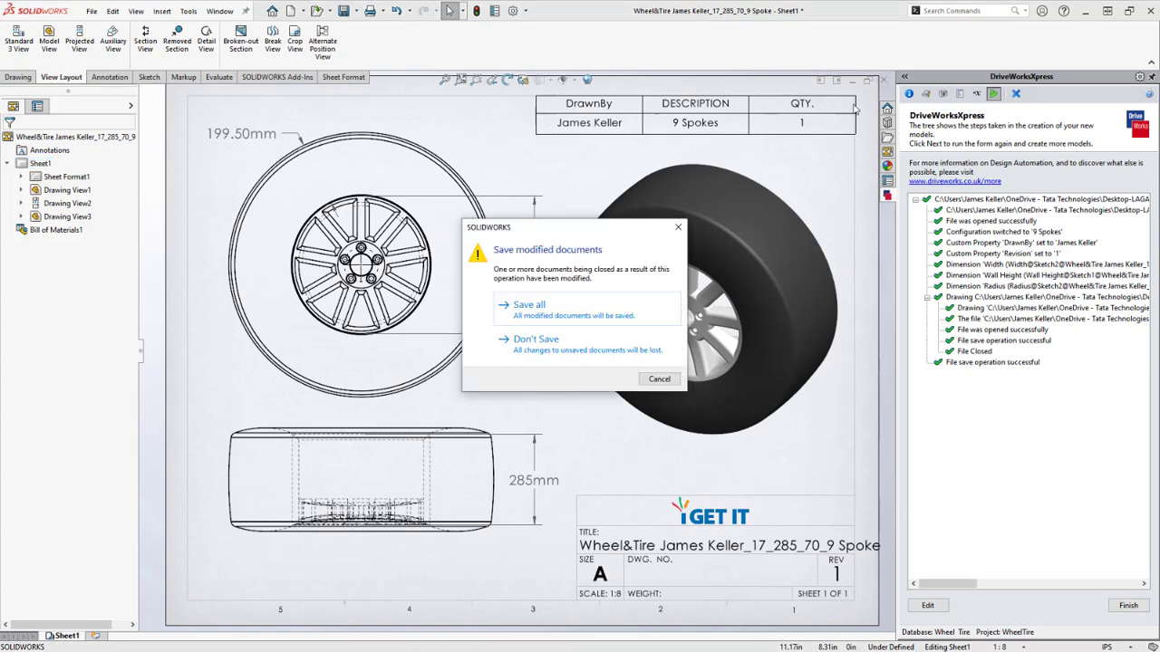
# Discard the drawing changes, orbit the 9-spoke wheel part, and return to the WheelTire form
pyautogui.click(601, 337)
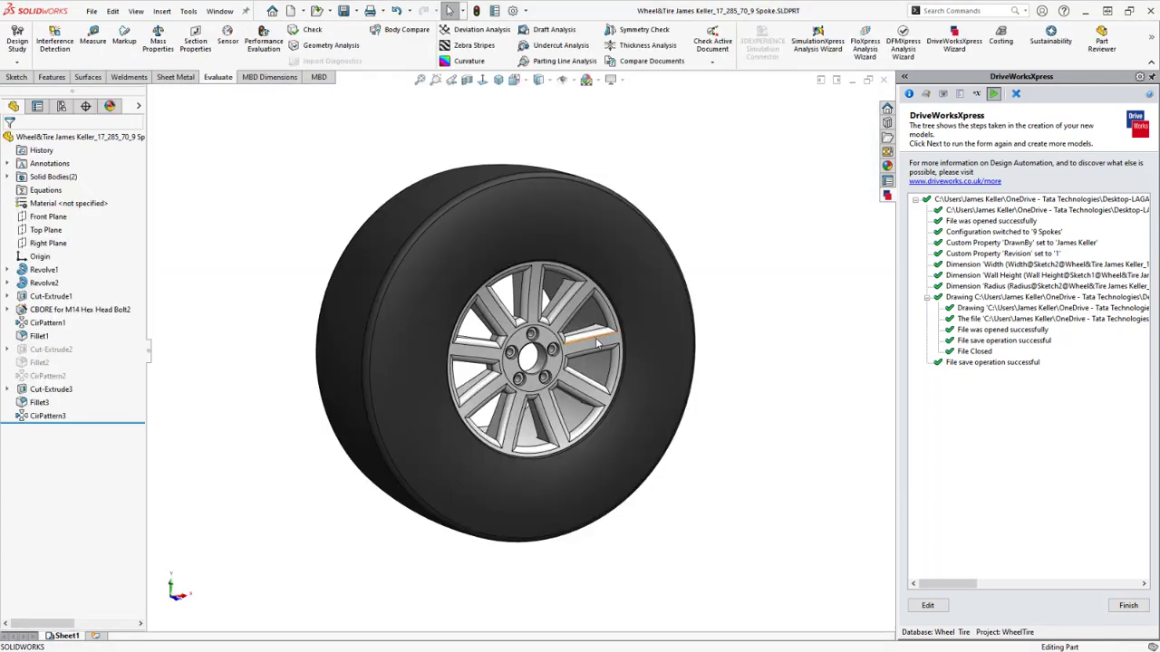
pyautogui.moveTo(694, 484); pyautogui.dragTo(616, 513, button='middle')
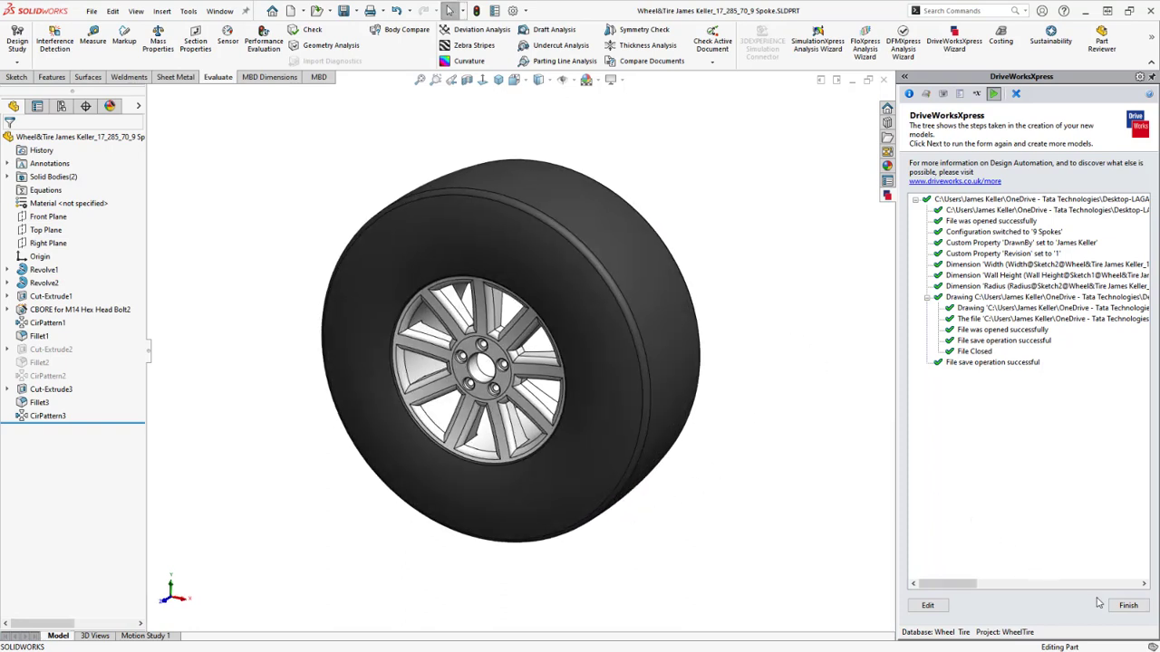
pyautogui.click(1127, 606)
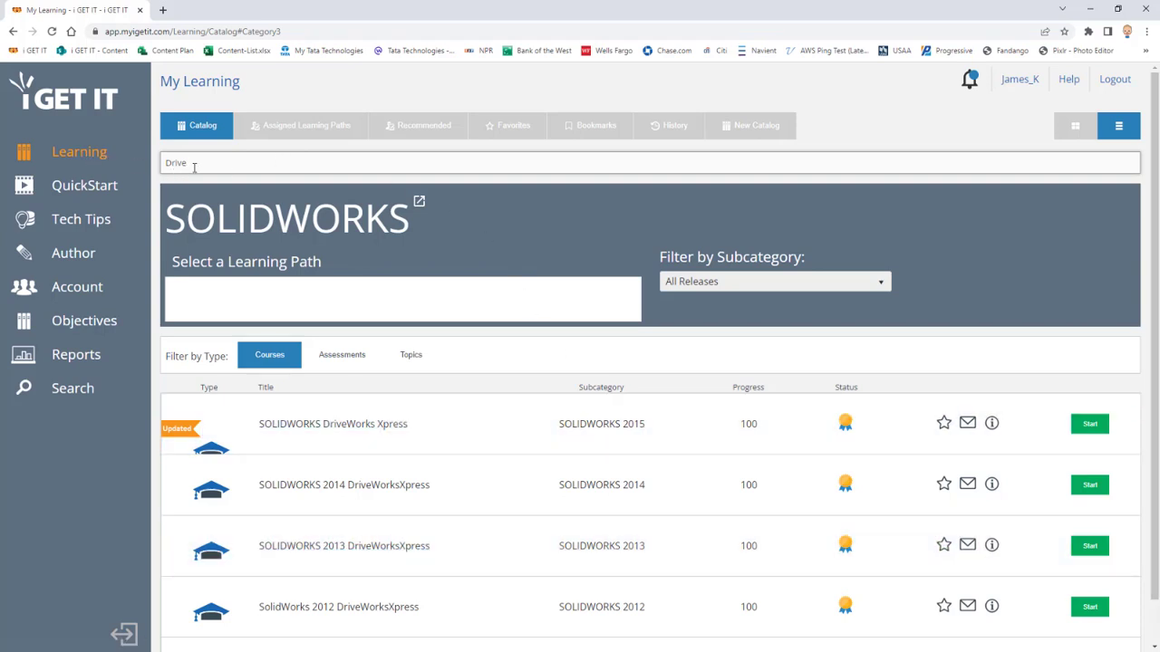
# Start the SOLIDWORKS DriveWorks Xpress course at lesson 1, What is DriveWorks Xpress?
pyautogui.click(358, 431)
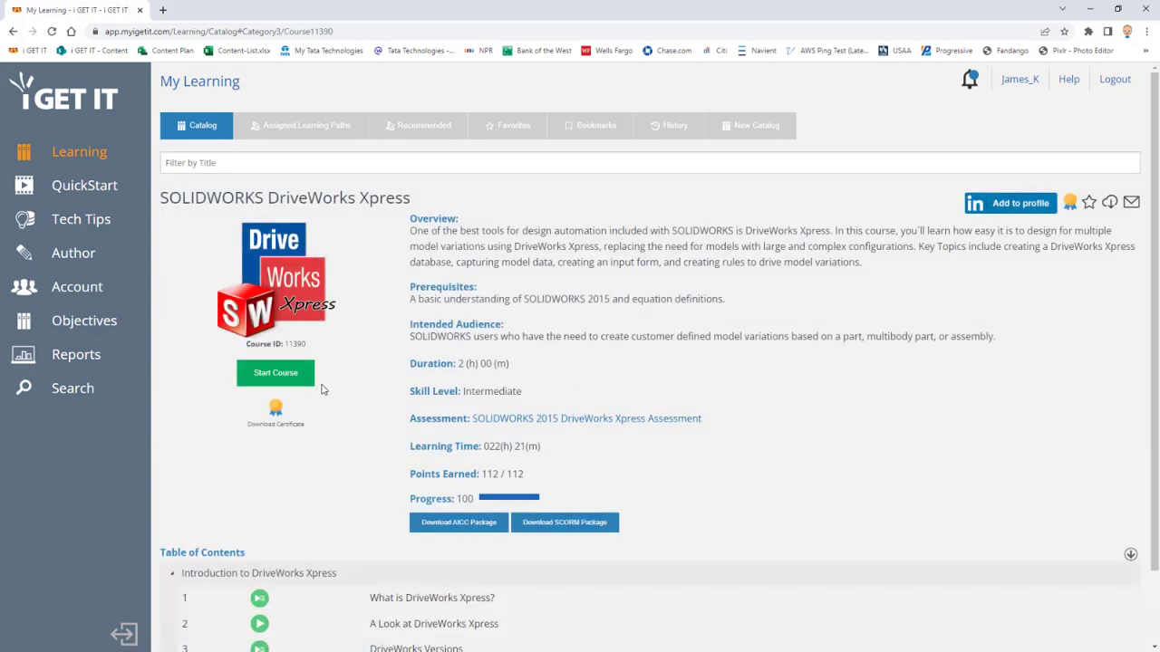
pyautogui.click(270, 379)
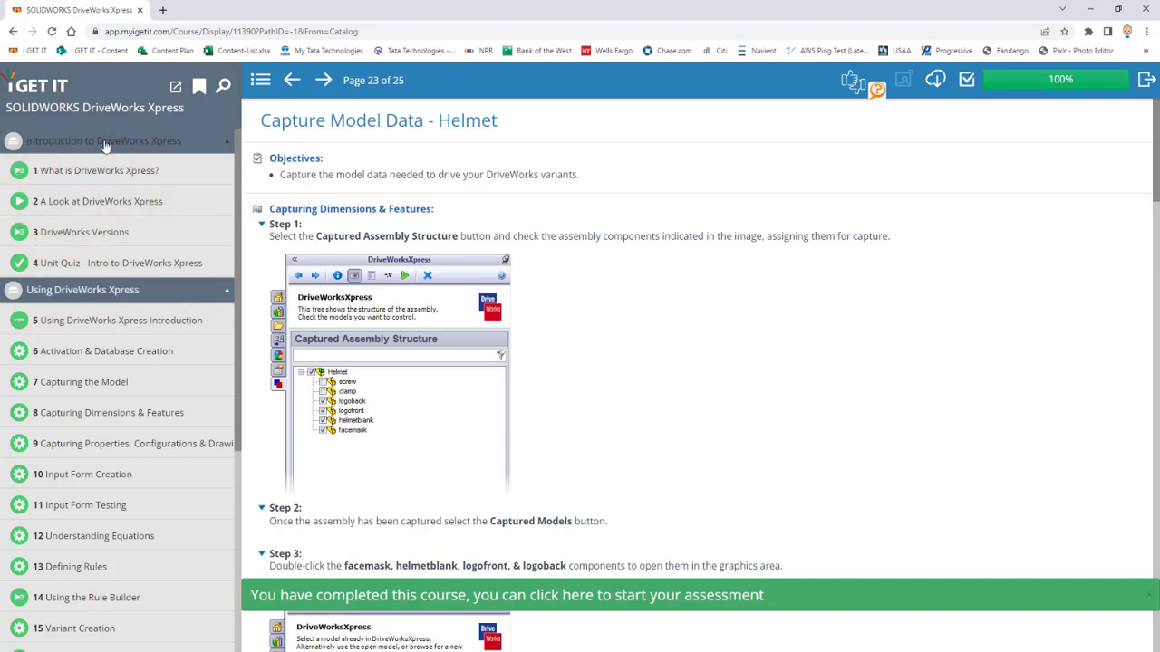
pyautogui.click(102, 176)
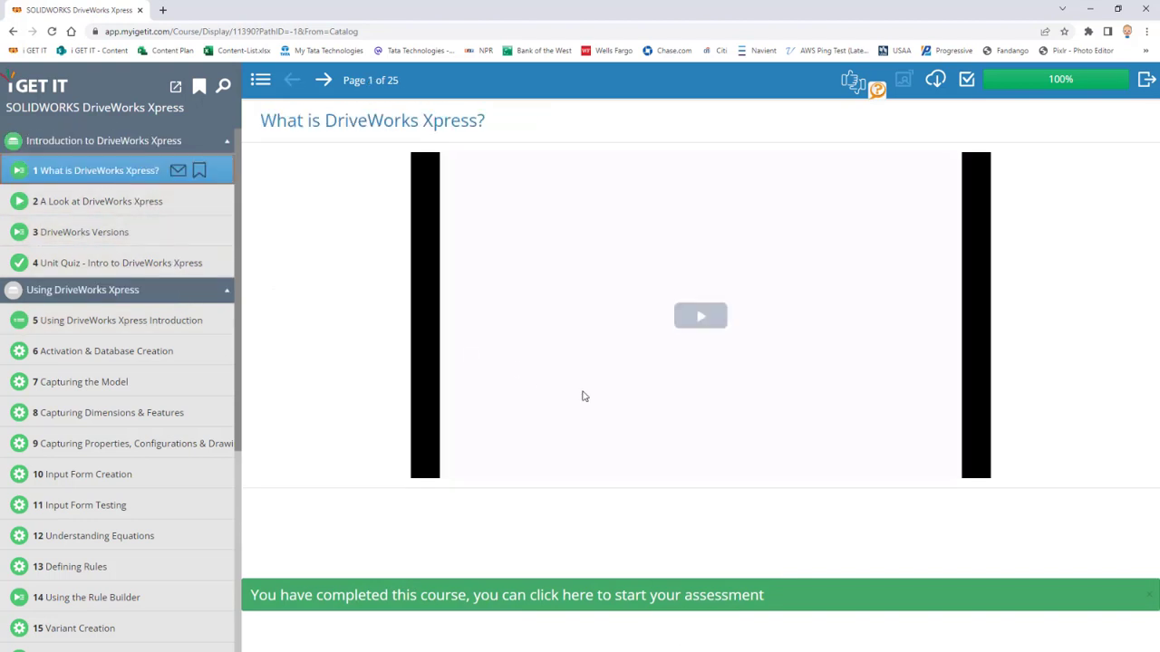
pyautogui.click(1146, 595)
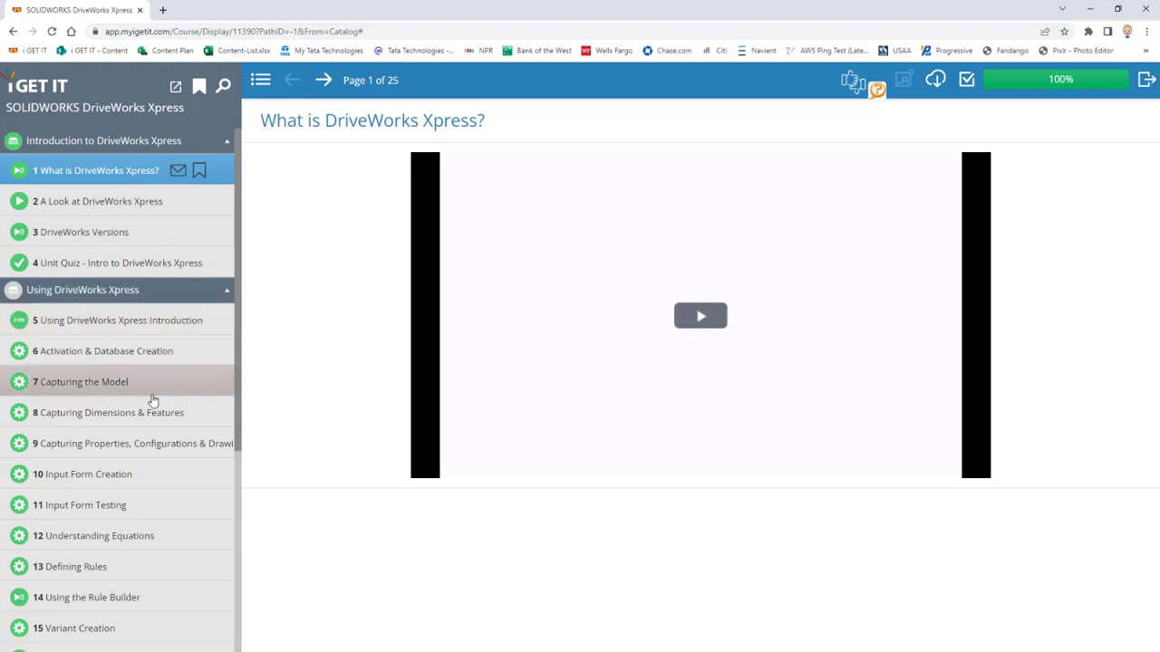
# Step through lessons 11 and 18–23, from Input Form Testing to Capture Model Data - Helmet
pyautogui.scroll(-2, 145, 381)
pyautogui.click(94, 324)
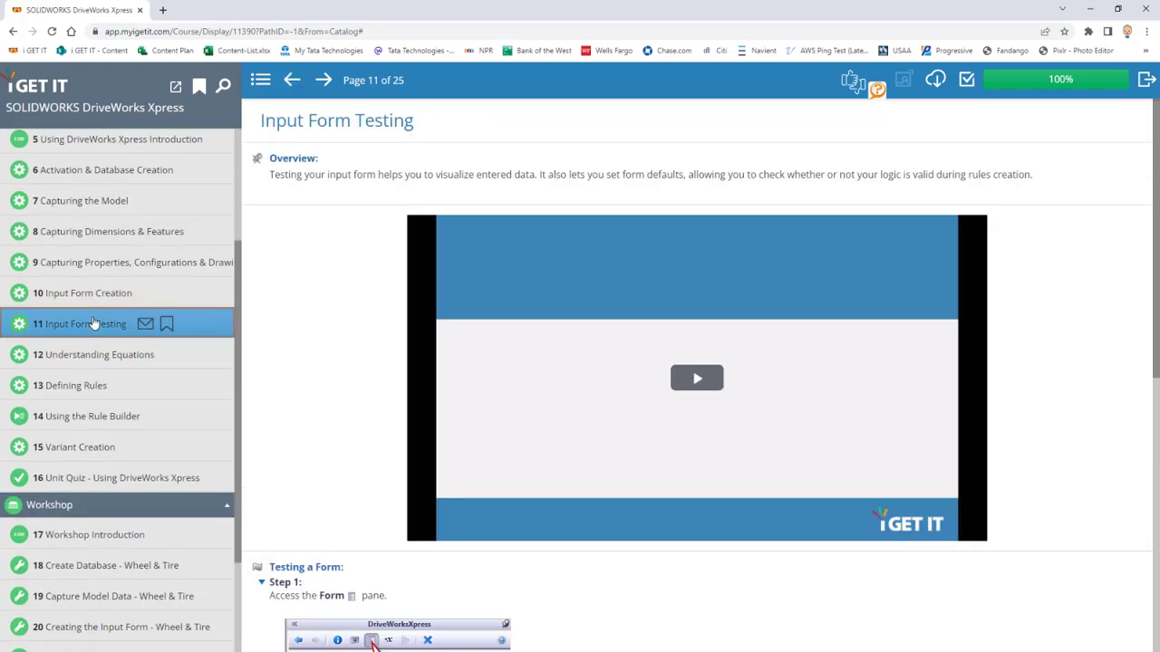
pyautogui.scroll(-2, 94, 327)
pyautogui.click(77, 422)
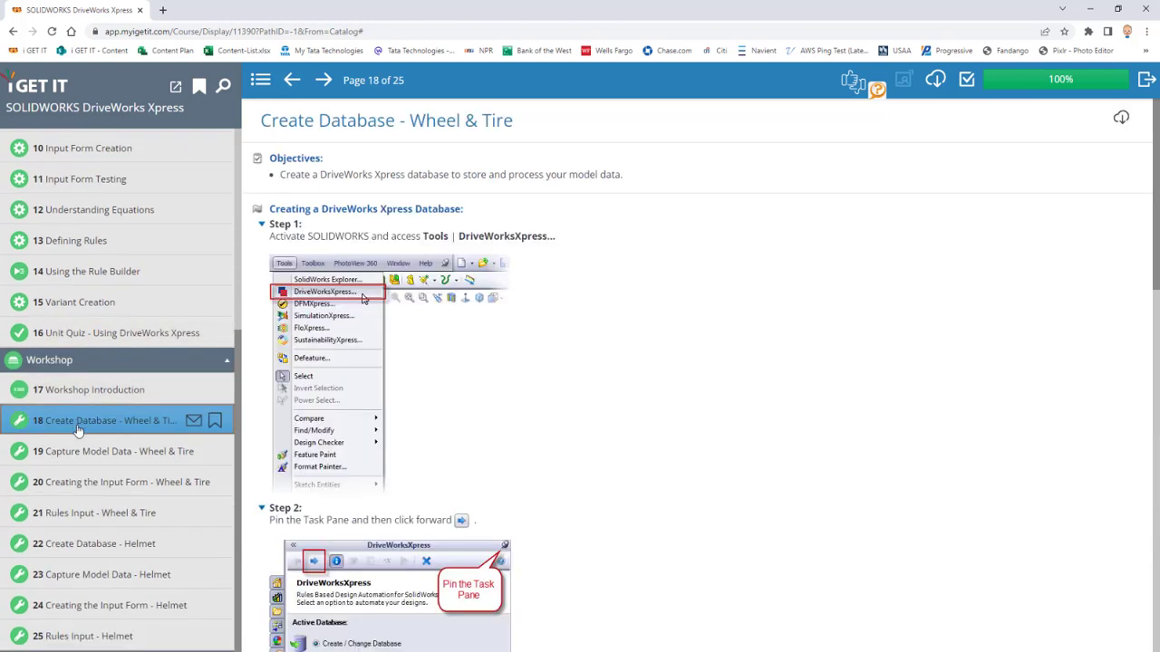
pyautogui.click(85, 453)
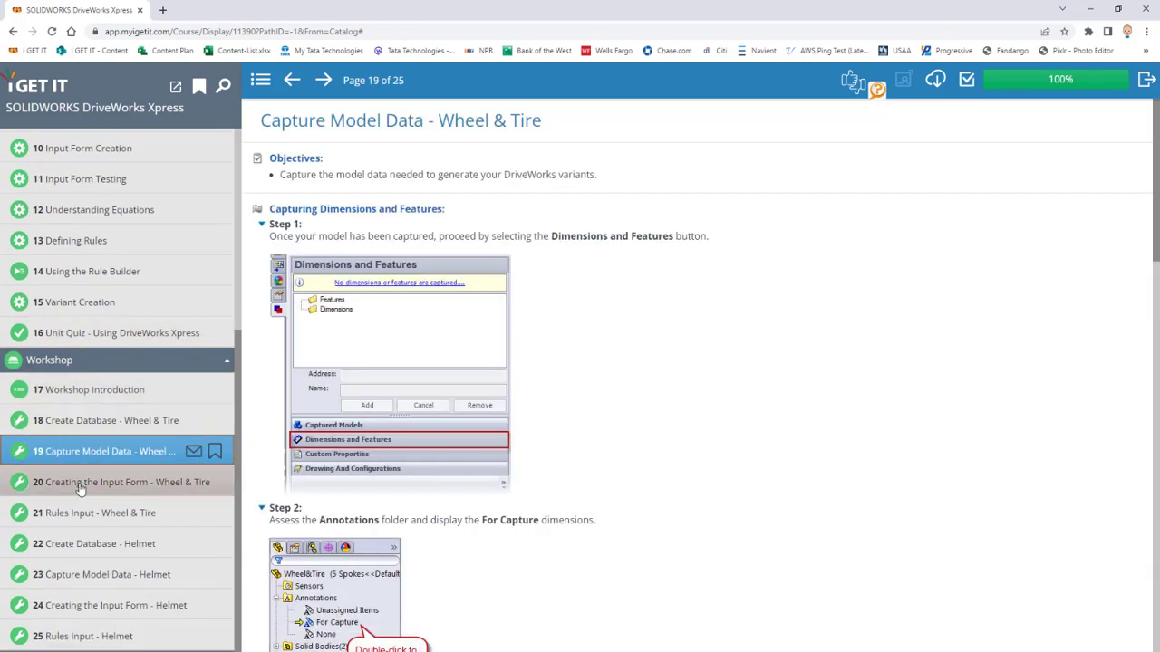
pyautogui.click(79, 486)
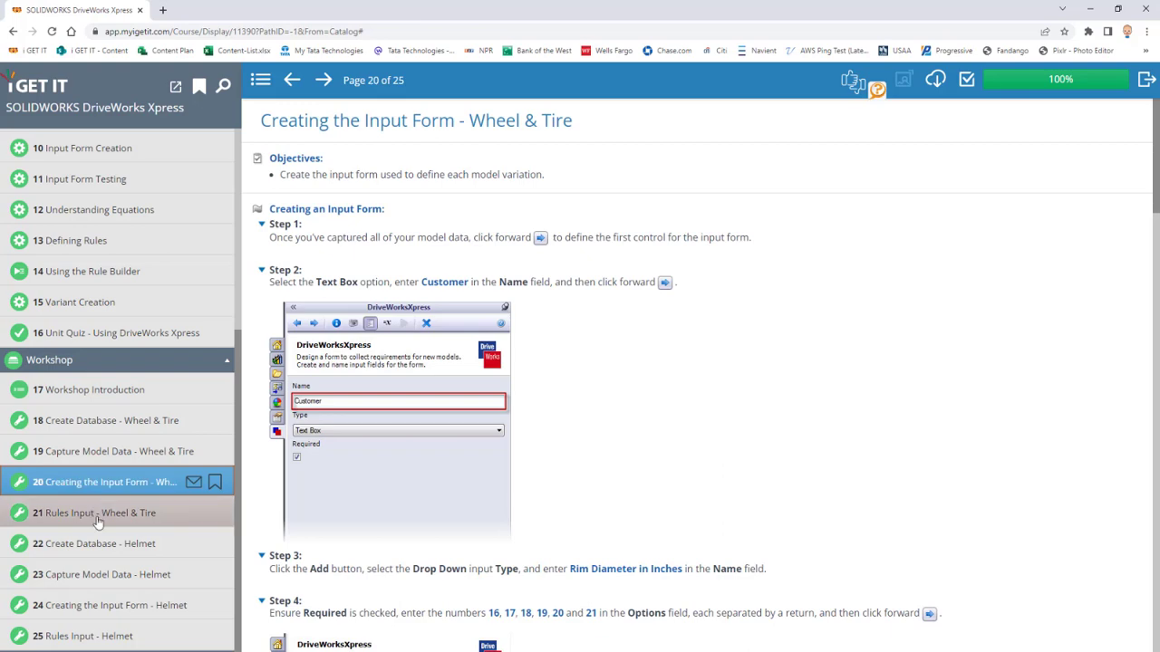
pyautogui.click(98, 515)
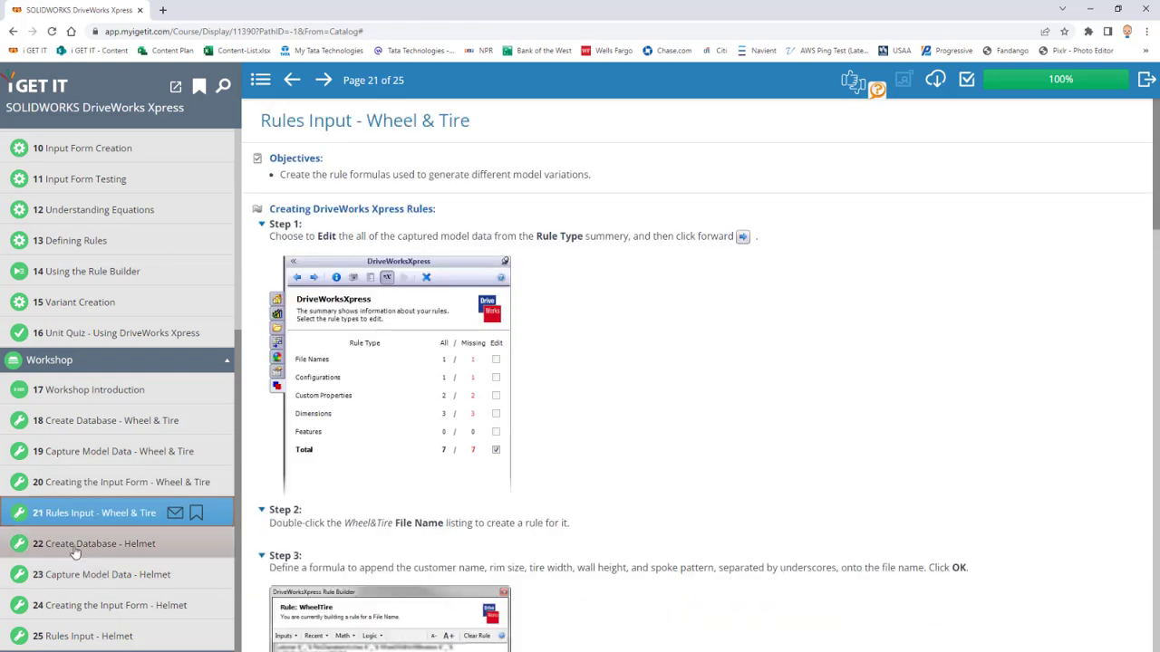
pyautogui.click(108, 583)
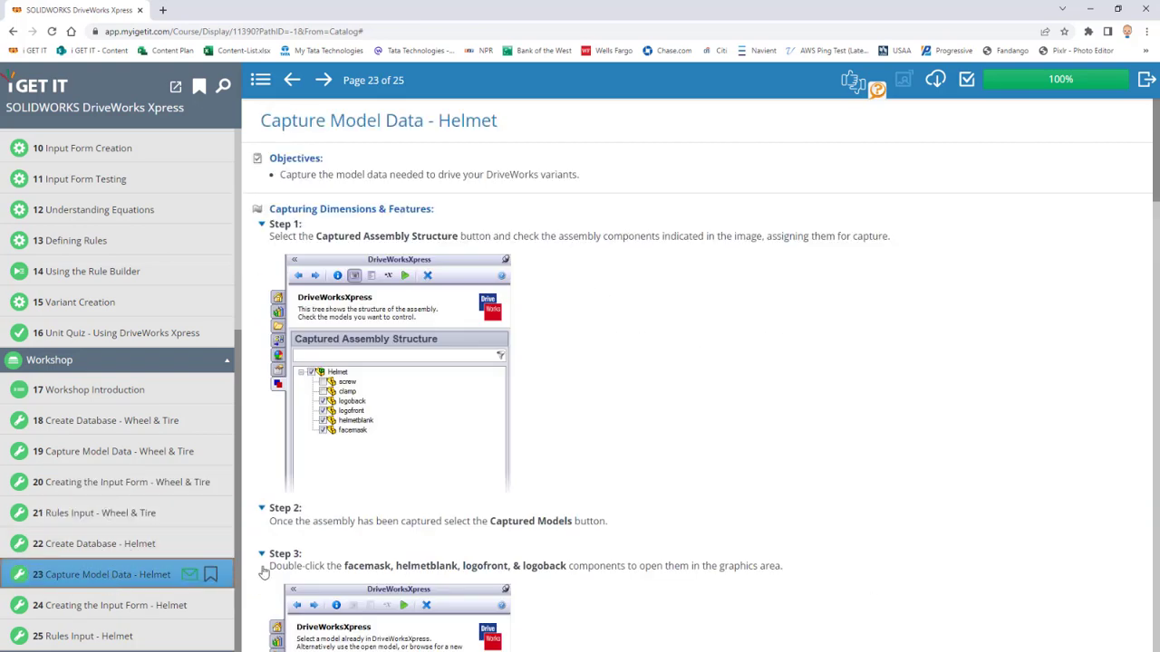
# Advance through lessons 24 and 25, ending on Rules Input - Helmet
pyautogui.scroll(-7, 775, 444)
pyautogui.scroll(-5, 775, 444)
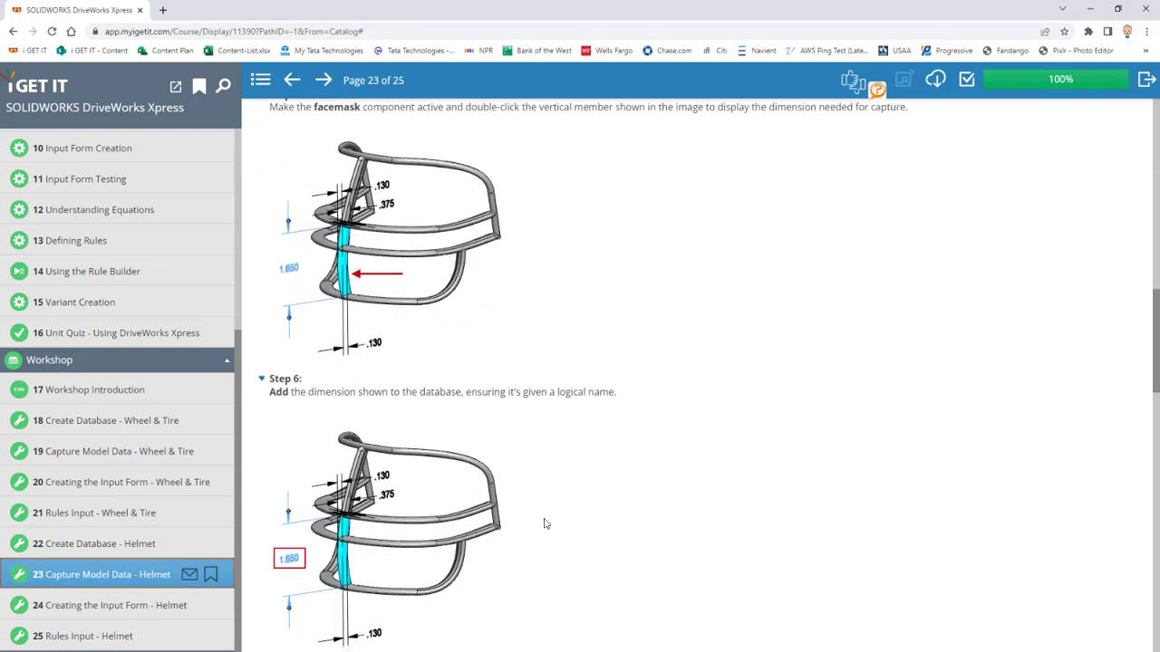
pyautogui.scroll(-3, 544, 524)
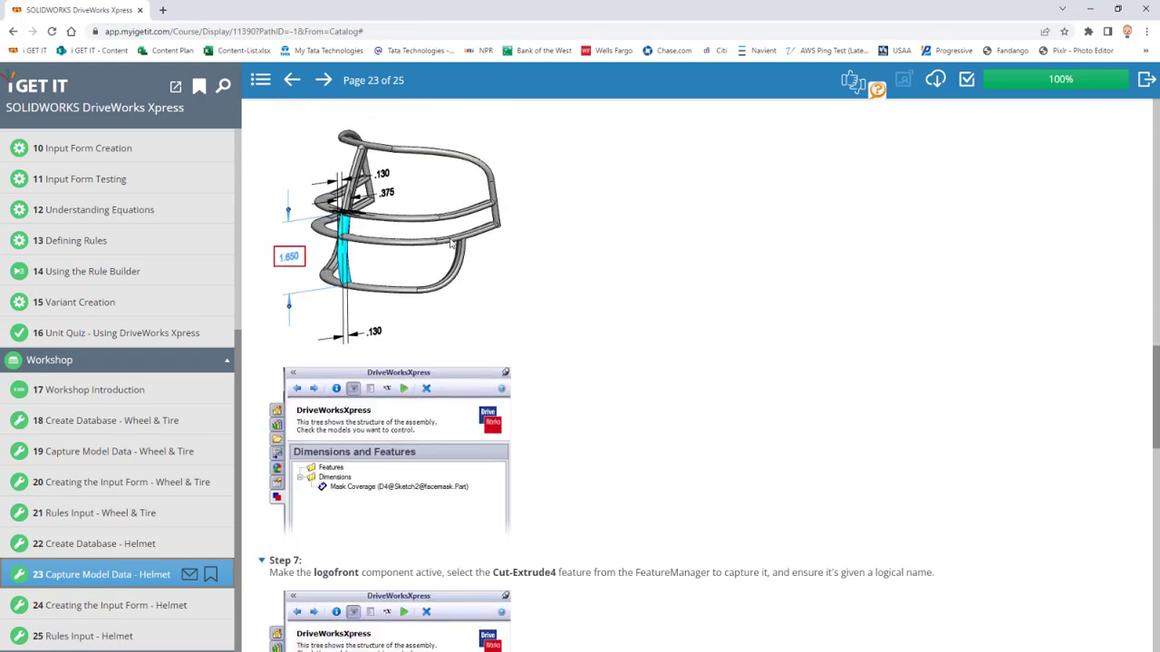
pyautogui.scroll(-6, 535, 321)
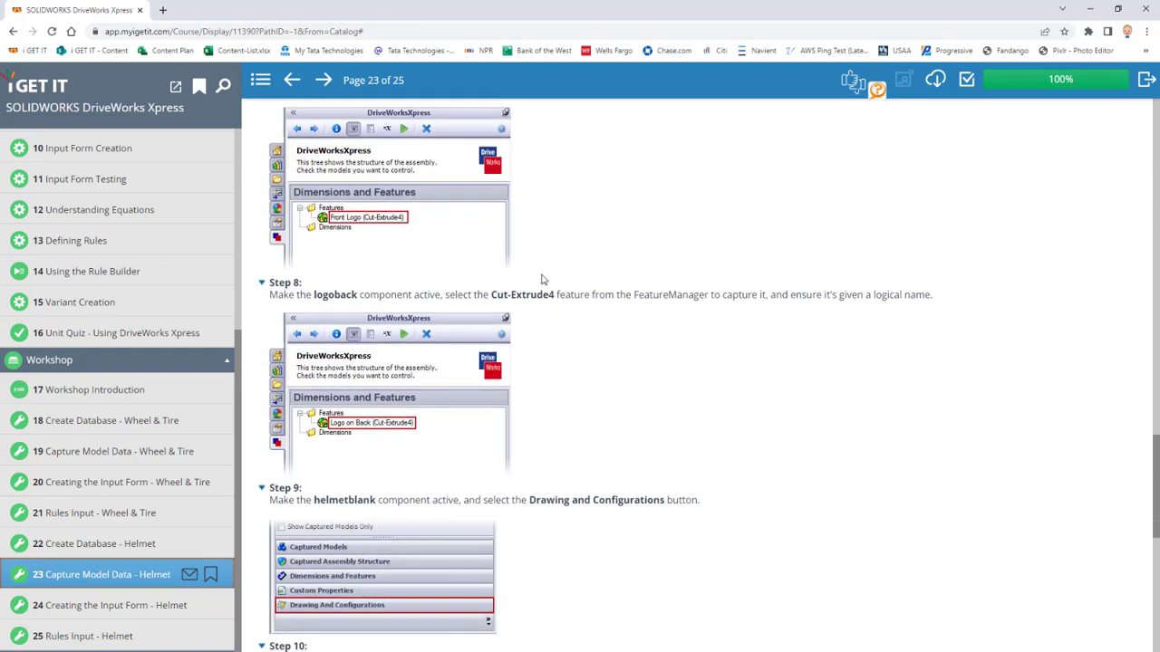
pyautogui.scroll(-2, 546, 288)
pyautogui.scroll(-4, 538, 301)
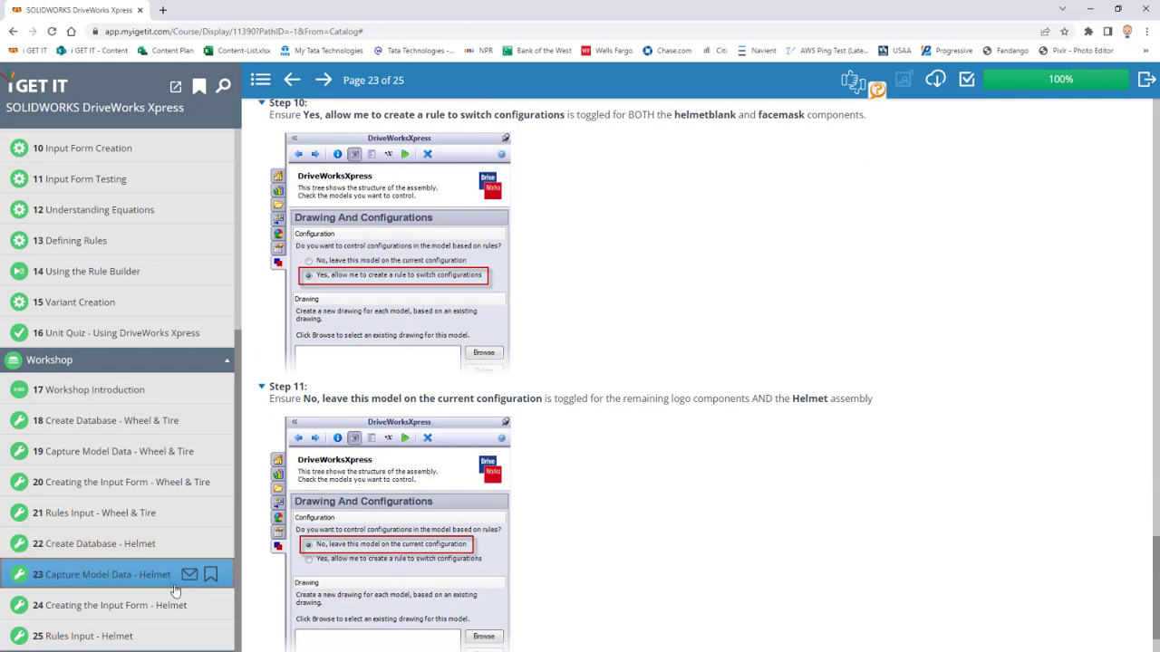
pyautogui.click(154, 605)
pyautogui.scroll(-15, 583, 329)
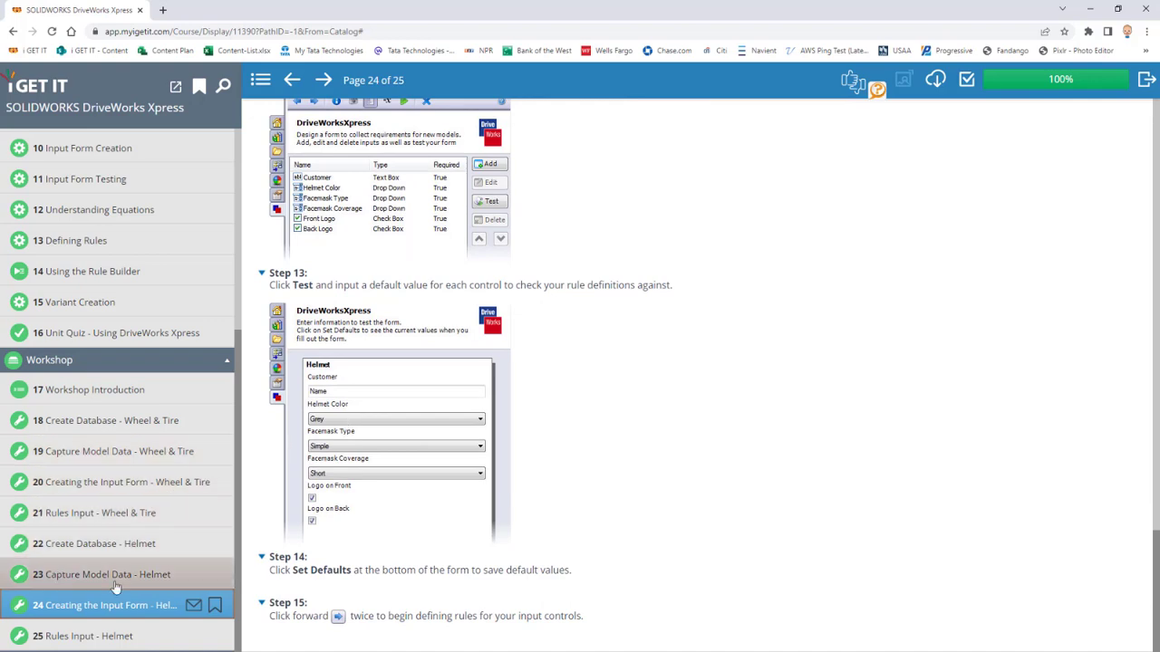
pyautogui.click(134, 638)
pyautogui.scroll(-1, 673, 414)
pyautogui.scroll(3, 675, 416)
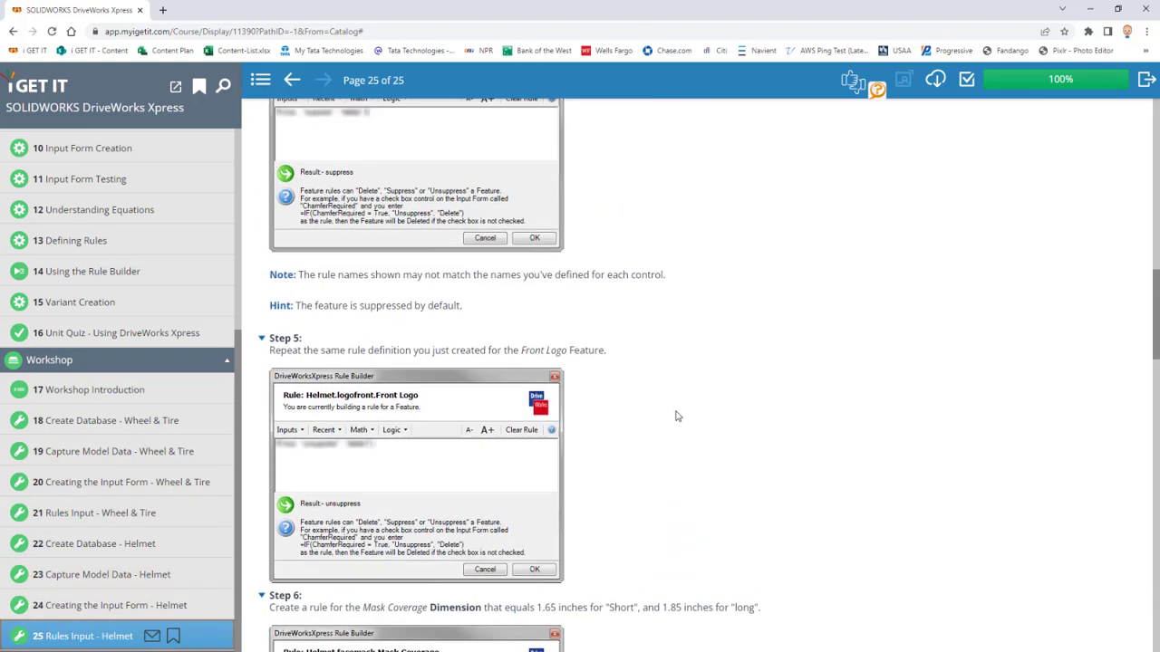